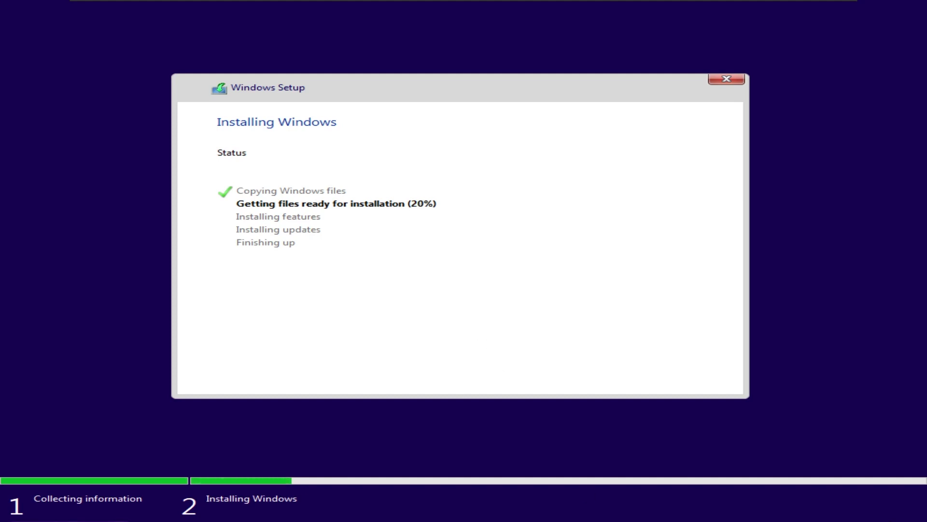
click(486, 340)
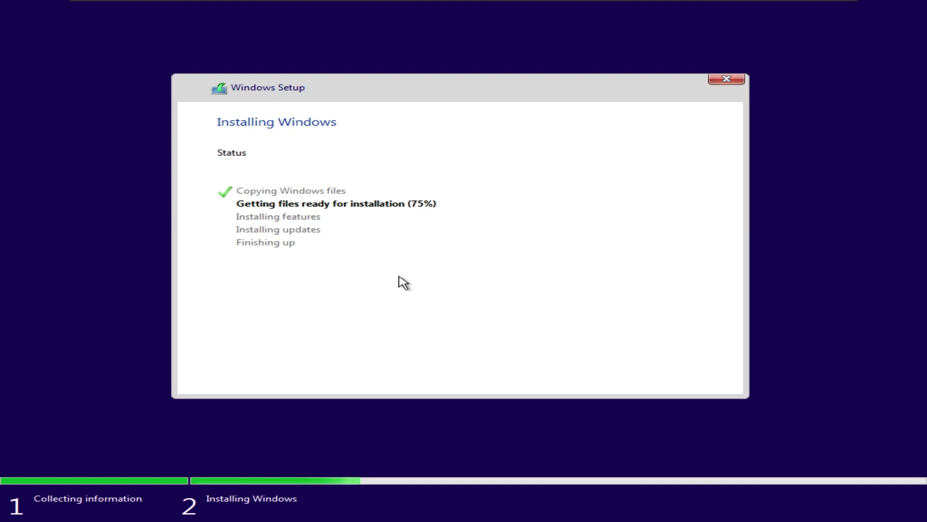
- Bring up a Command Prompt over the running Windows installation and launch Notepad from it with the command notepad
key(shift+F10)
text(notepad)
key(Return)
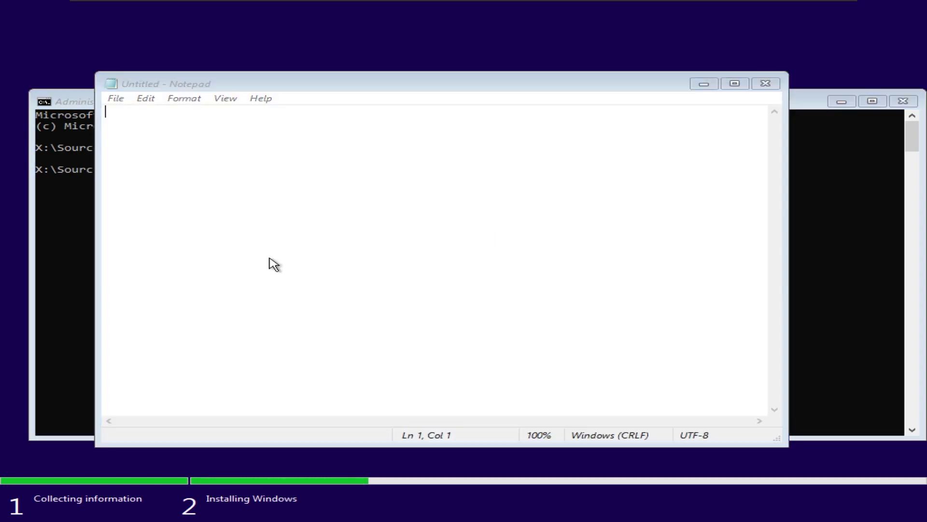
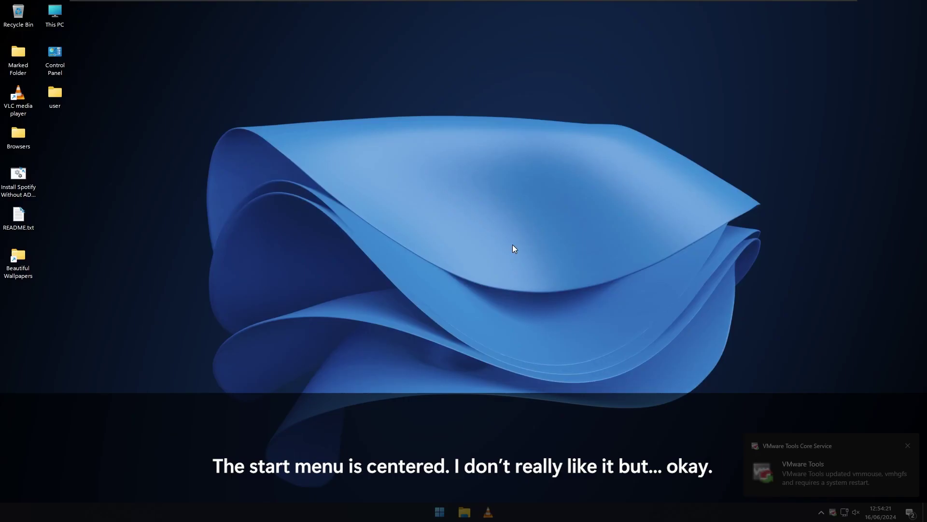
- Open the Start menu on the new desktop and look over its app list and pinned System tiles
key(super)
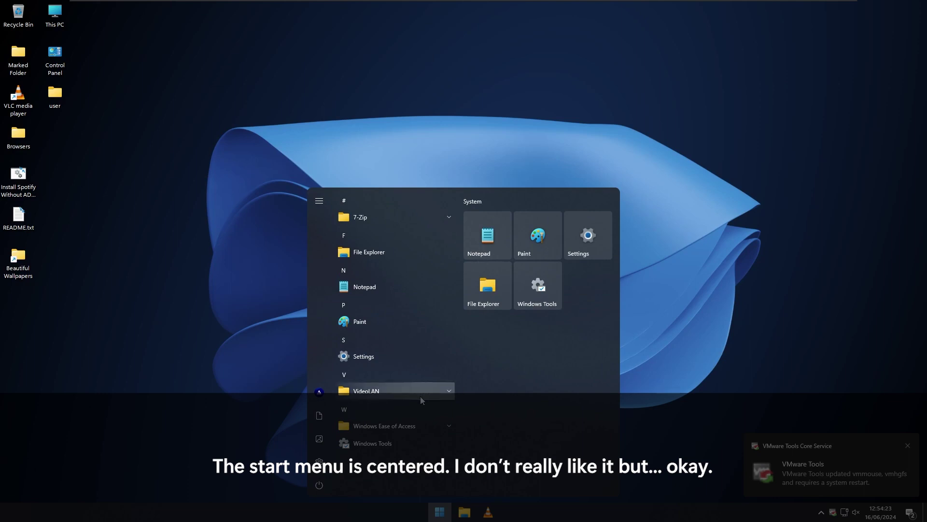
click(329, 396)
click(539, 389)
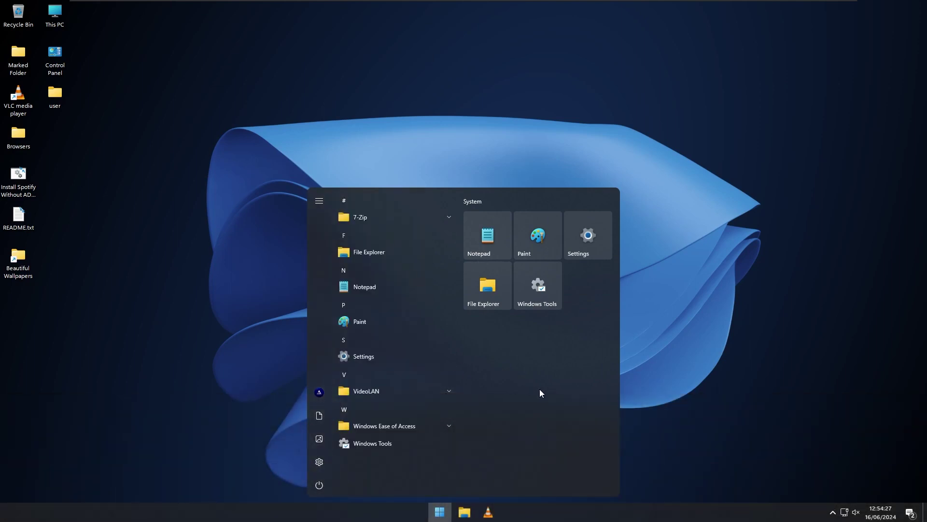
- Open Settings, look through the Background and Themes pages of Personalization, and close Settings
key(super+i)
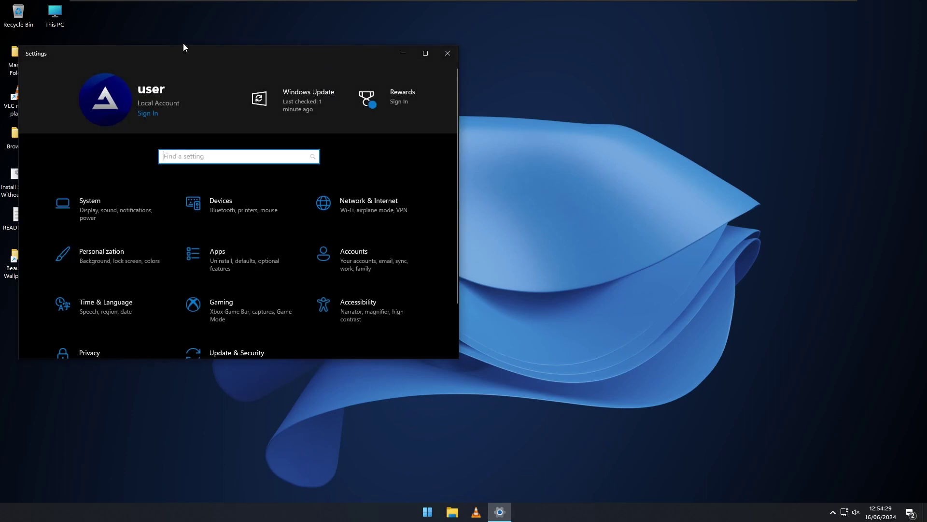
drag(191, 36, 483, 138)
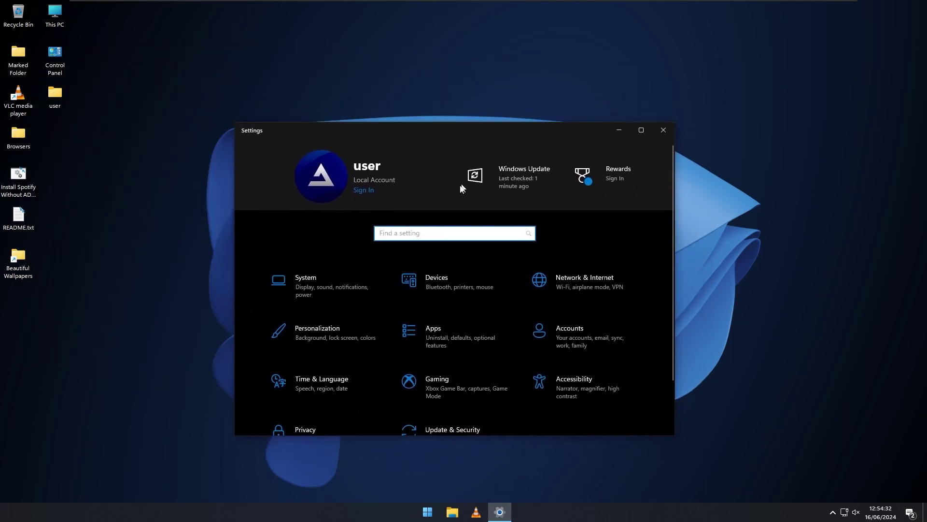
click(314, 346)
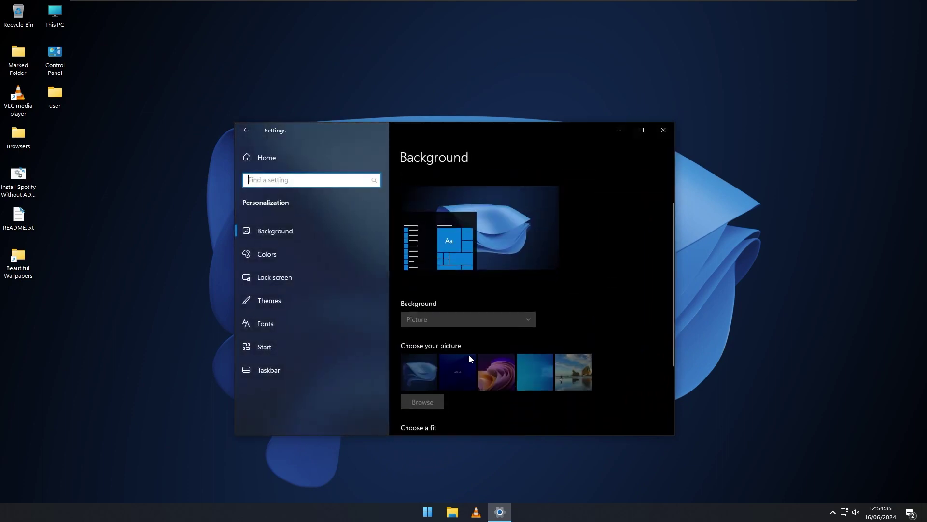
click(355, 305)
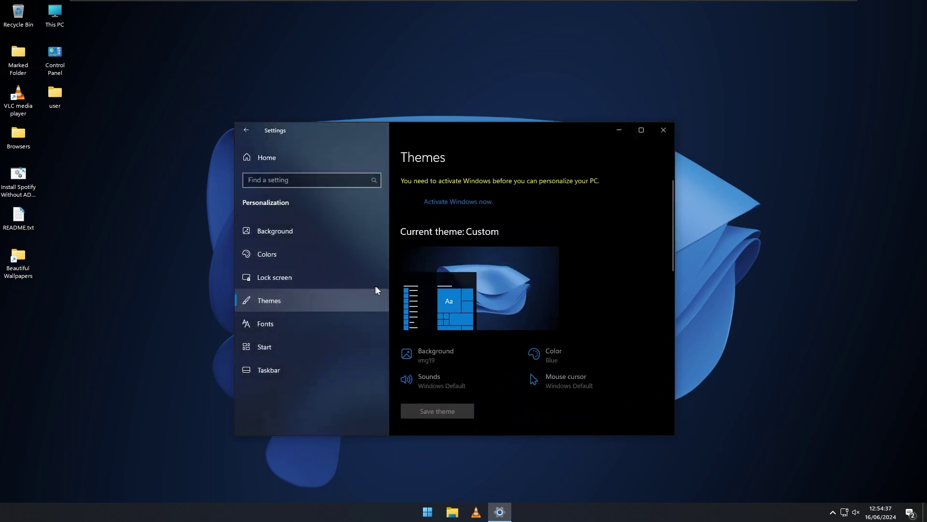
scroll(472, 299, down, 10)
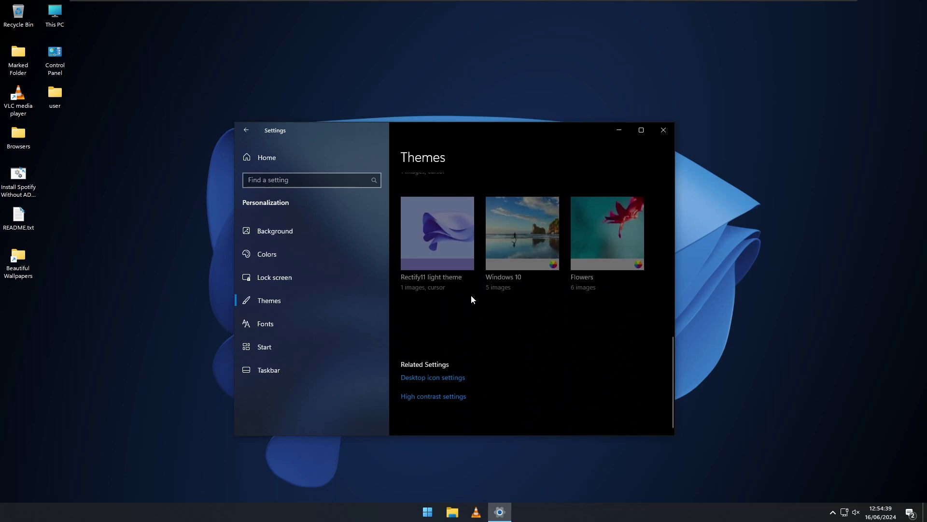
key(alt+F4)
- Launch Notepad from the Start menu and move its window slightly lower on the desktop
key(super)
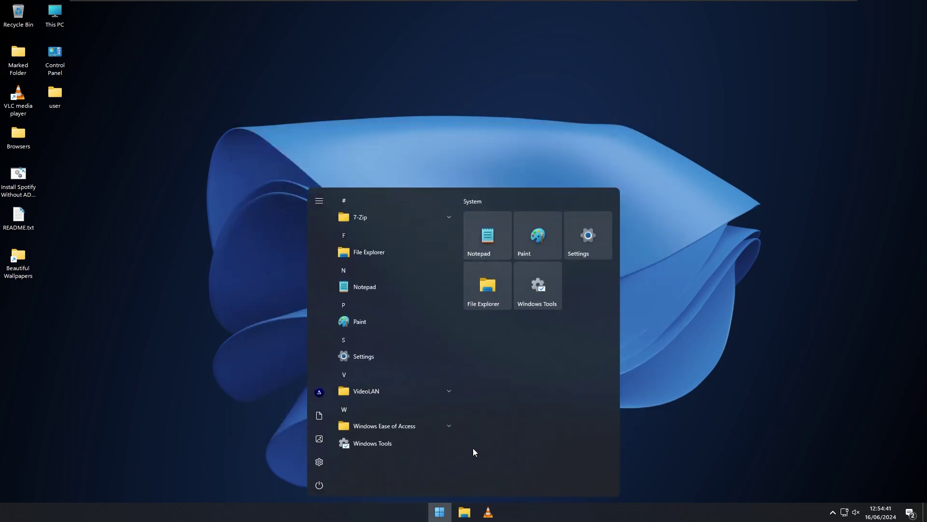
click(412, 290)
drag(348, 67, 333, 116)
- Launch Paint with the Run command mspaint, dismiss the Cocreator tip, and close Paint
key(super+r)
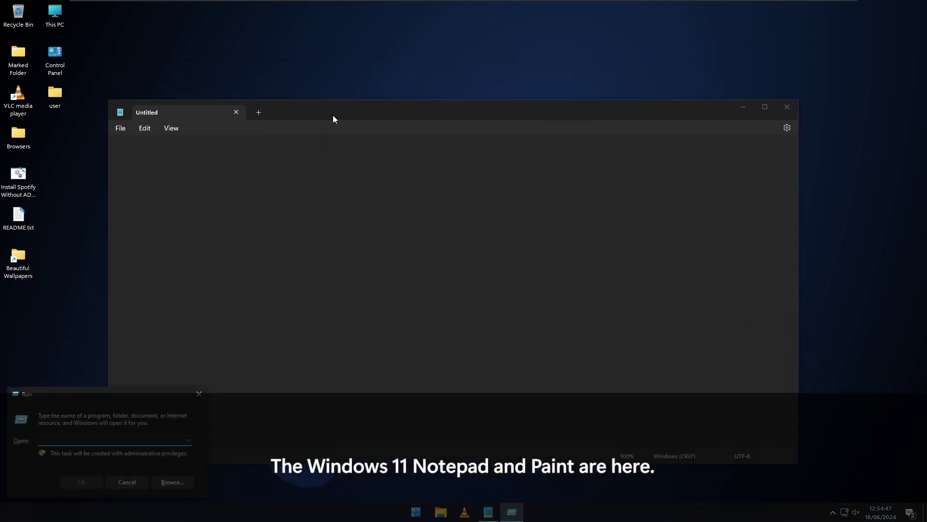
text(mspaint)
key(Return)
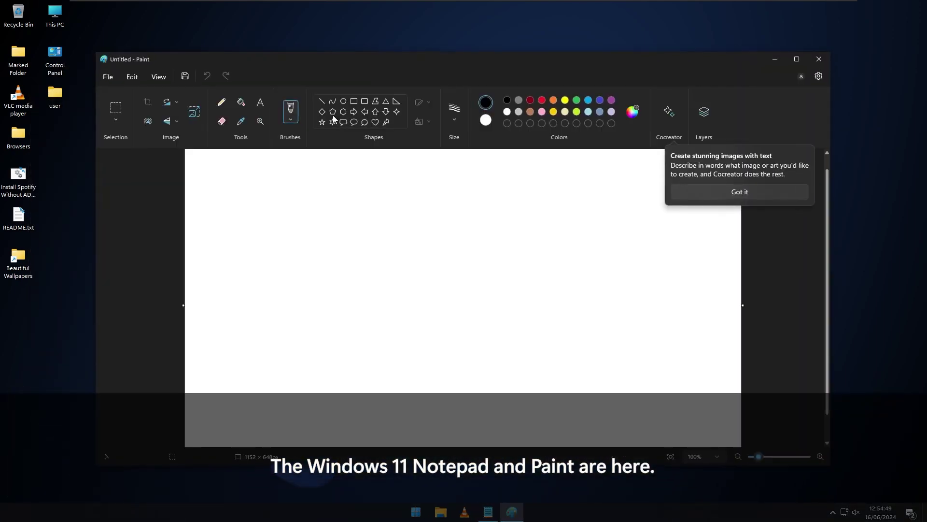
click(739, 191)
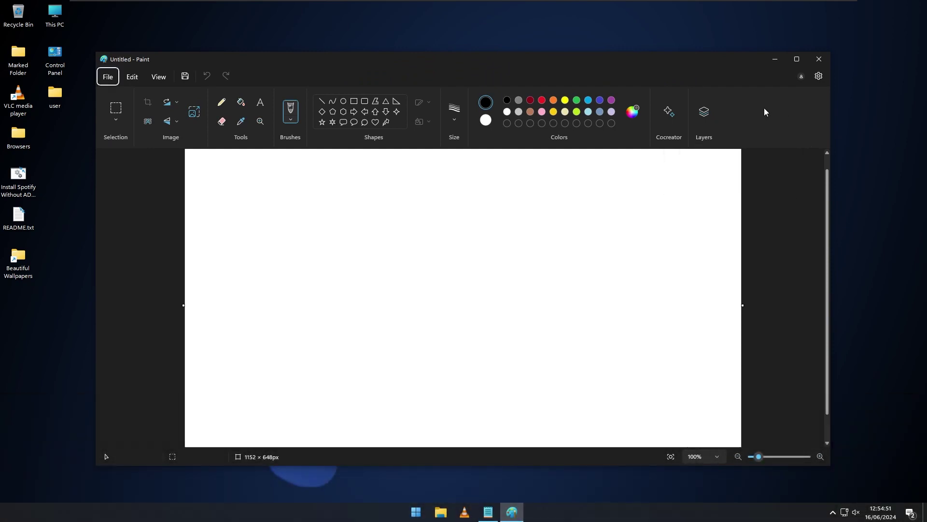
click(819, 58)
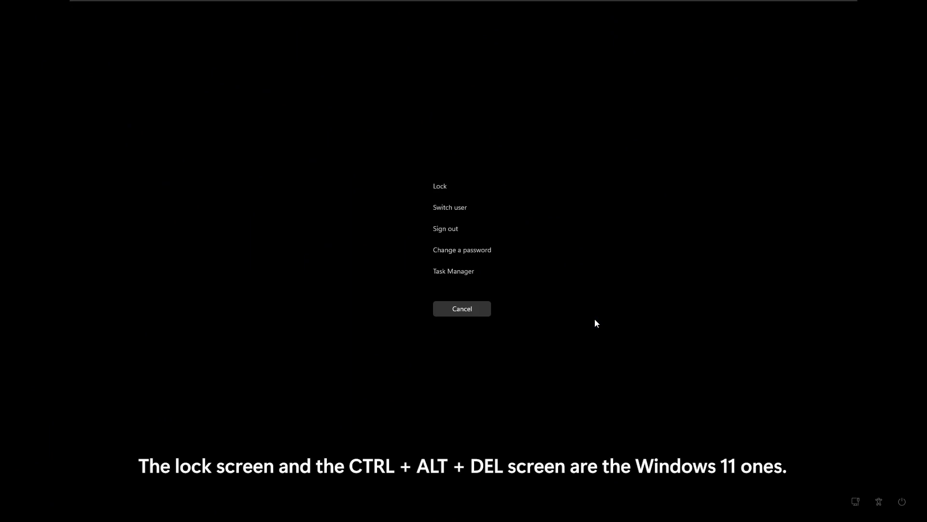
- Lock the session from the security options screen and return to the desktop from the lock screen
key(Tab)
key(Return)
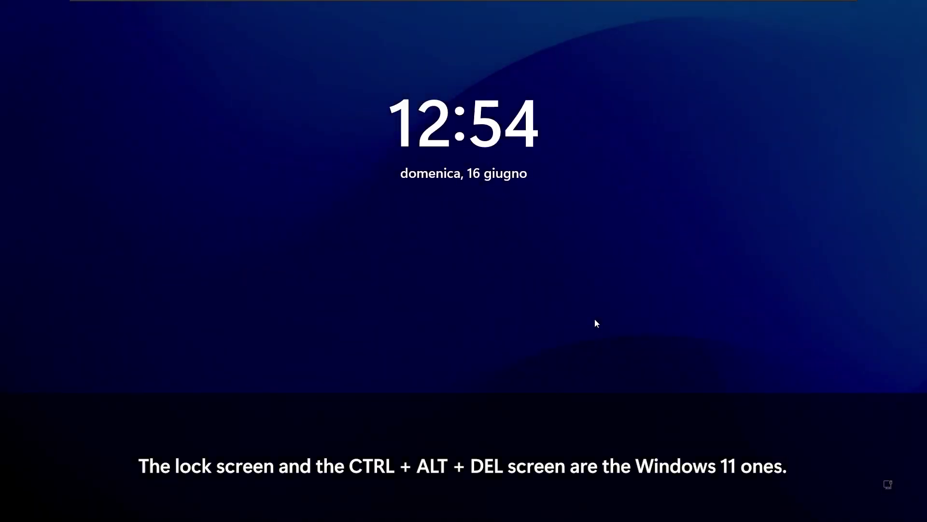
click(430, 274)
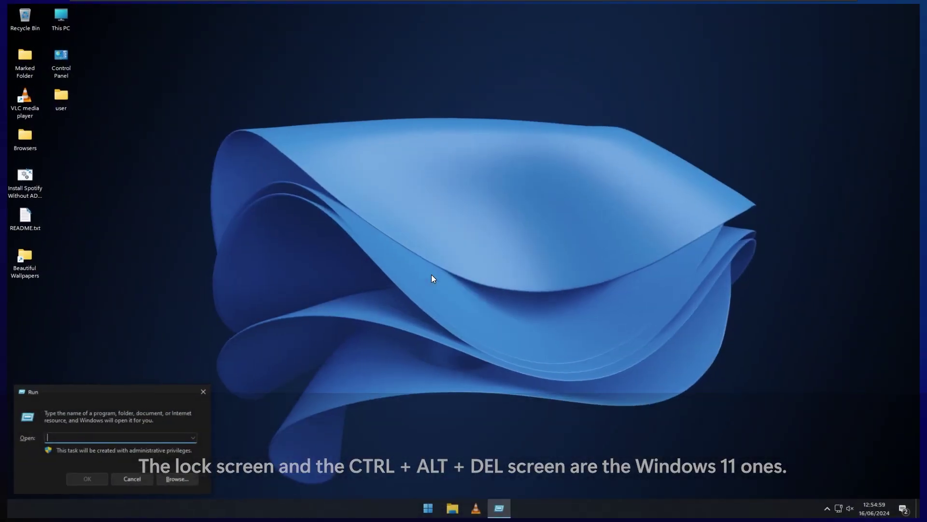
- Check the Windows version information with the Run command winver and close the About Windows dialog
text(winver)
key(Return)
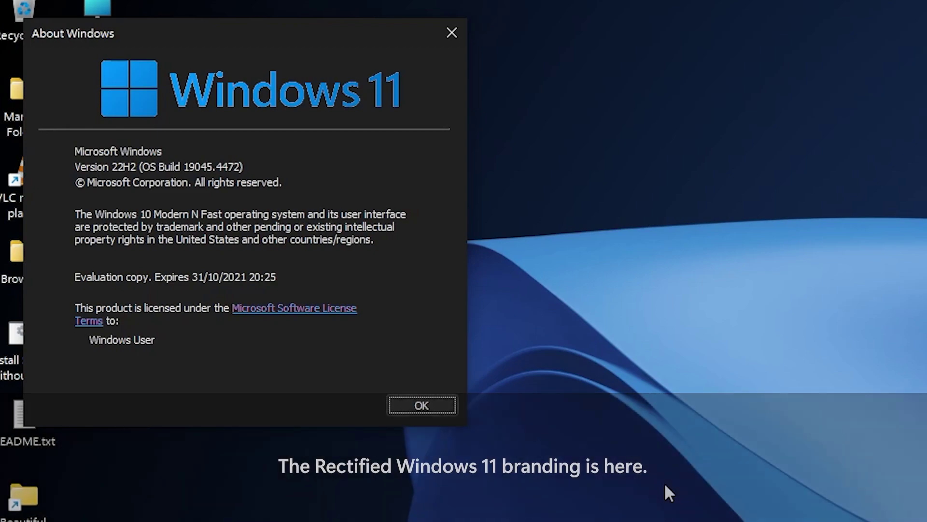
key(Return)
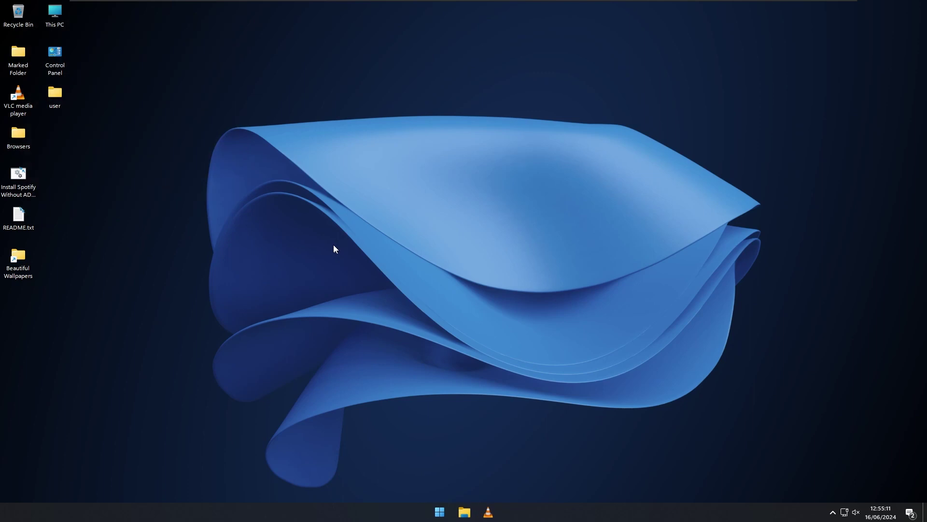
right_click(180, 102)
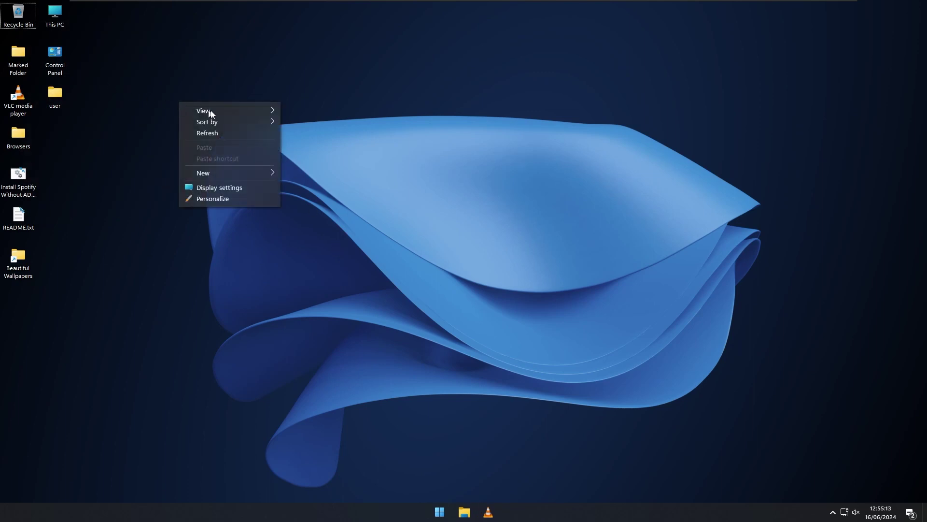
mouse_move(203, 111)
click(140, 36)
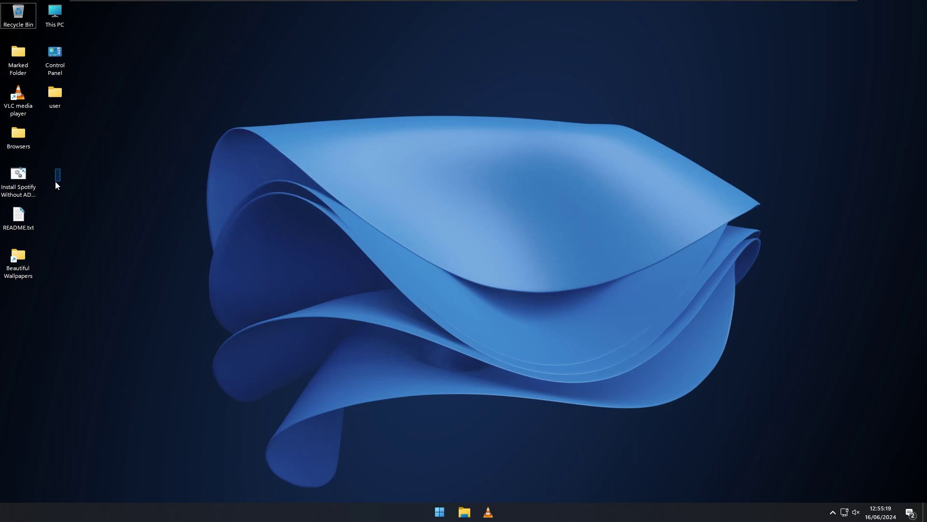
- Open the Browsers folder on the desktop
double_click(28, 134)
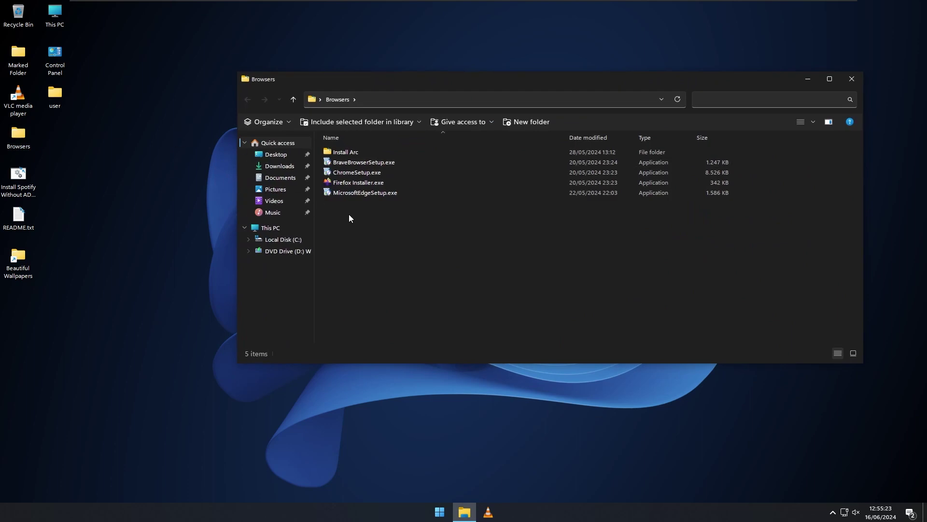
- Open Task Manager, examine the CPU and Memory performance views, and close Task Manager
key(ctrl+shift+Escape)
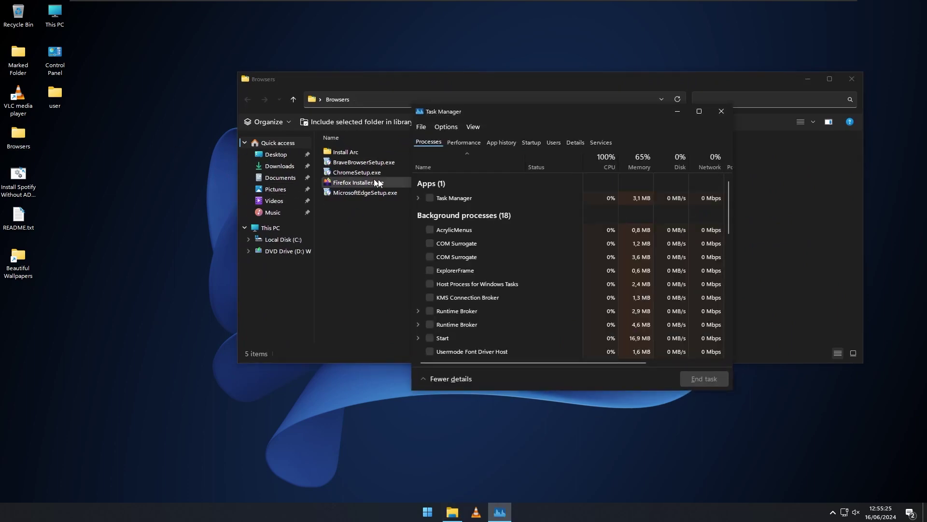
click(468, 142)
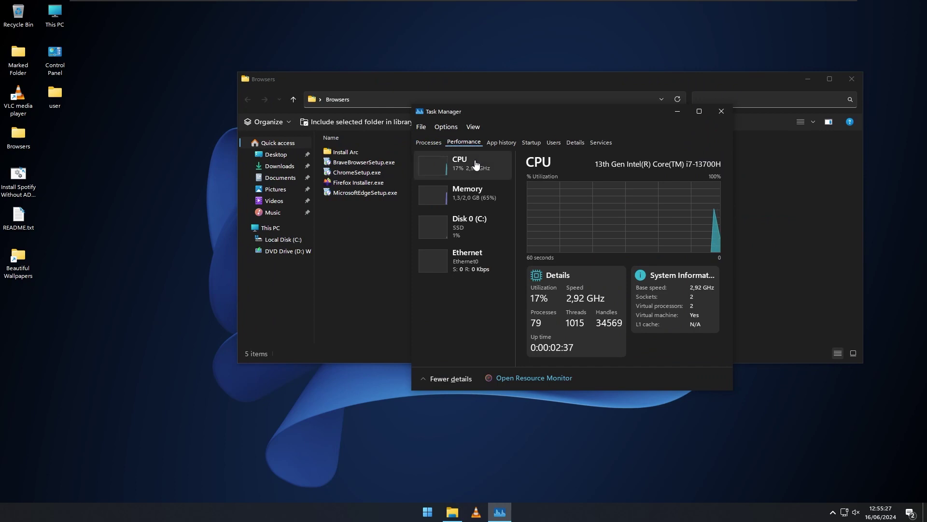
click(500, 198)
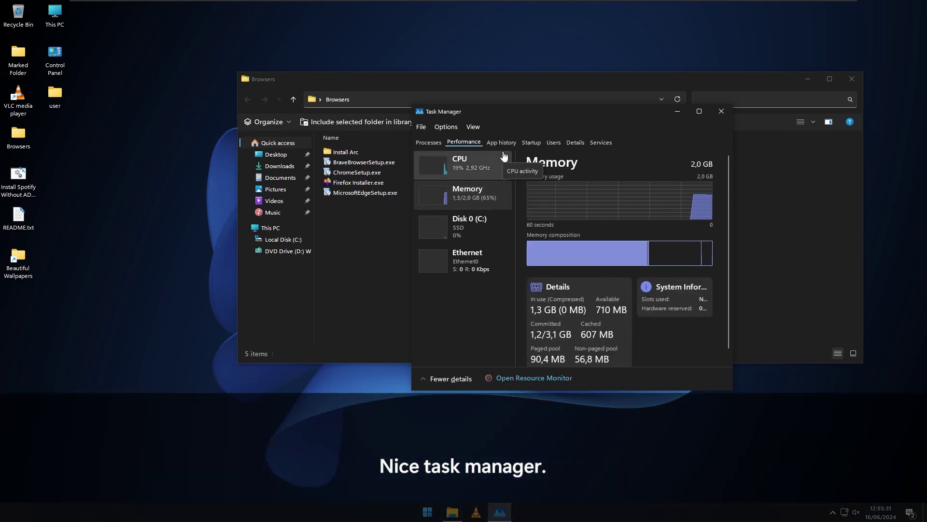
click(504, 156)
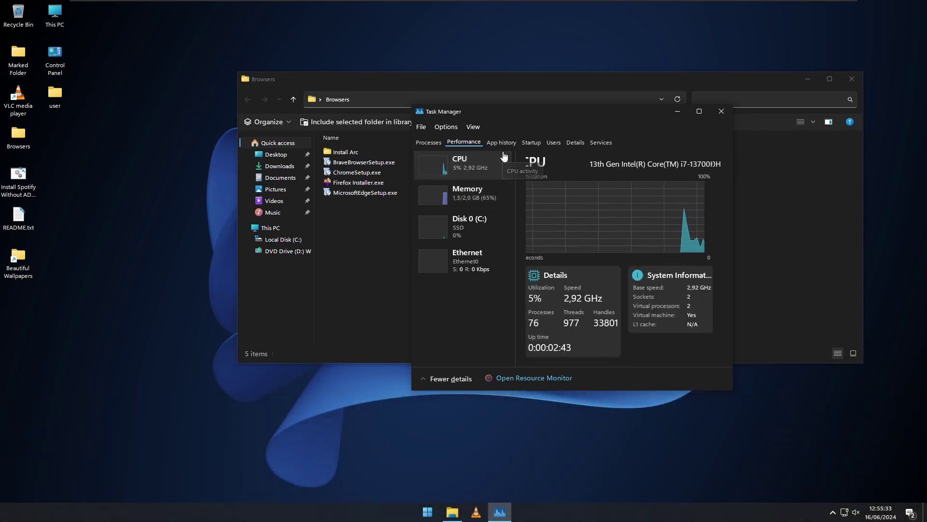
key(alt+F4)
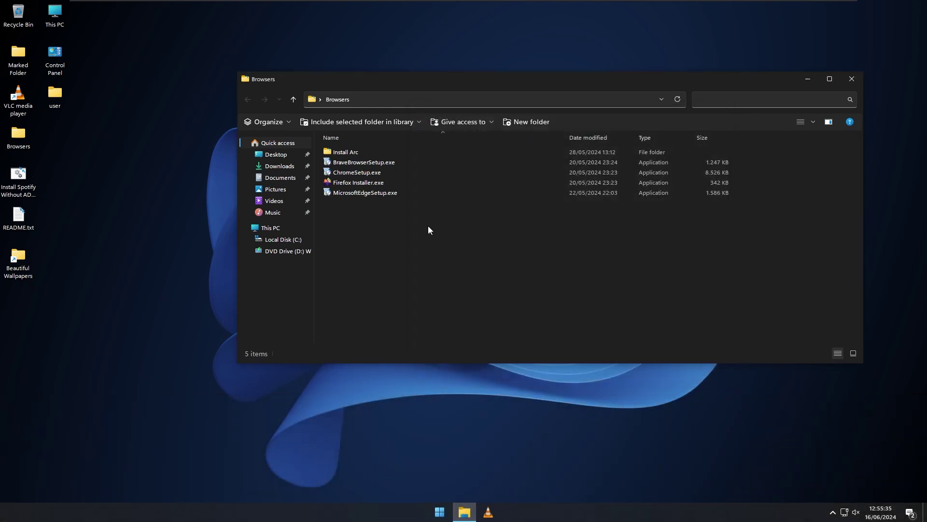
- Start Firefox Installer.exe in the Browsers folder and open the Install Arc subfolder
drag(406, 221, 405, 218)
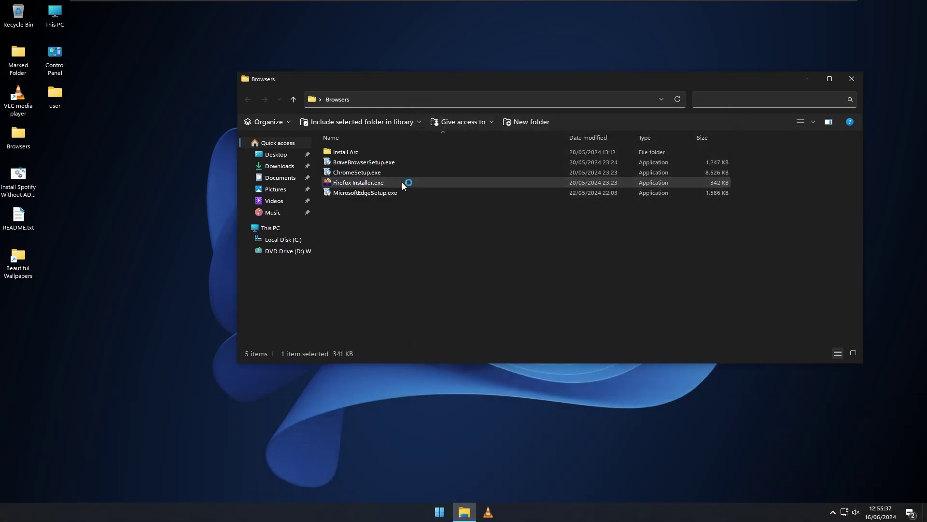
double_click(402, 182)
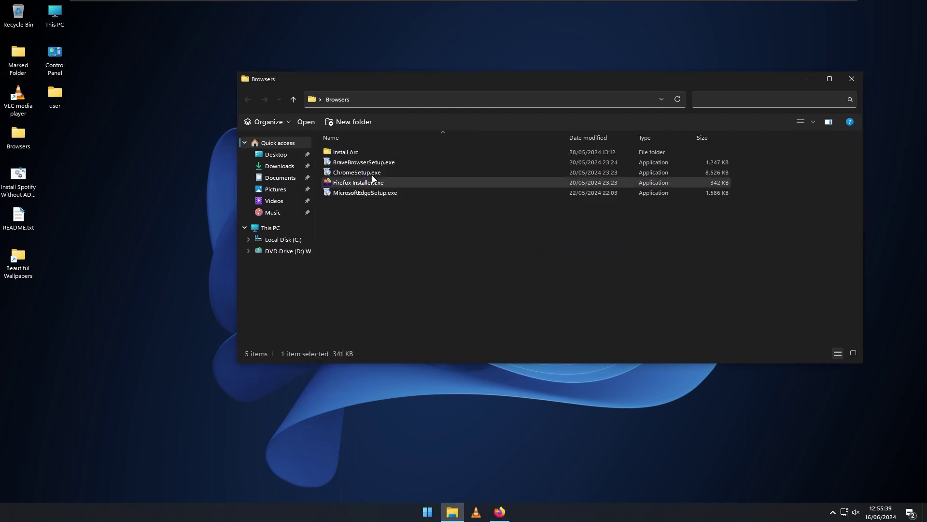
click(386, 155)
double_click(386, 154)
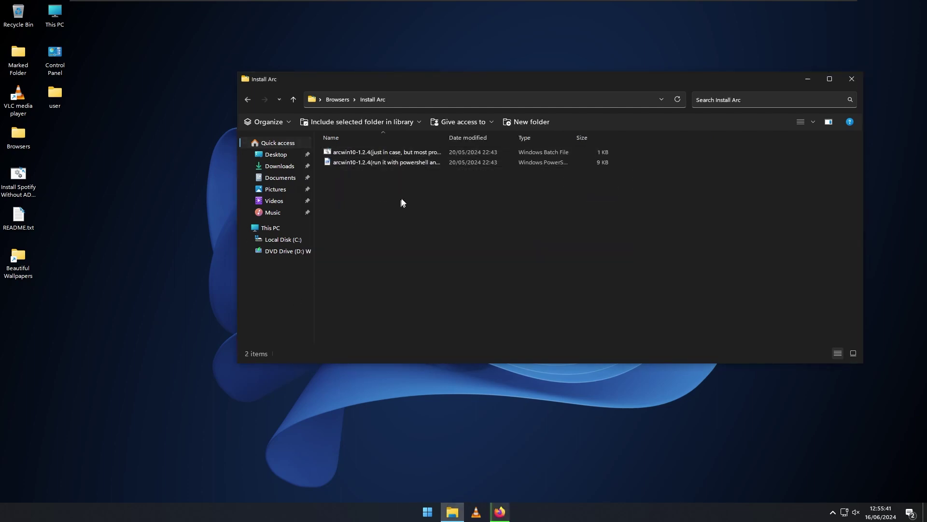
- Try to run the arcwin10-1.2.4 batch file normally and as administrator, exiting its console each time
drag(418, 191, 426, 179)
double_click(422, 152)
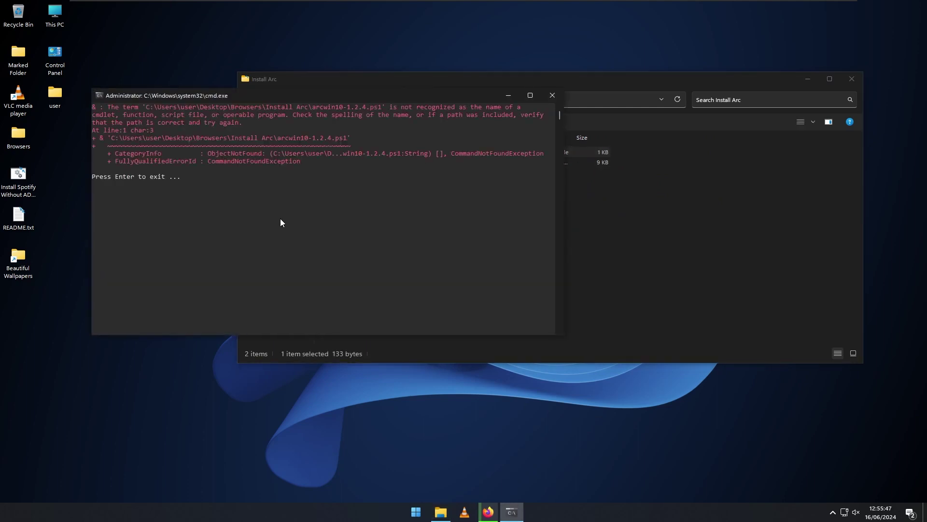
text(e)
key(Return)
right_click(366, 148)
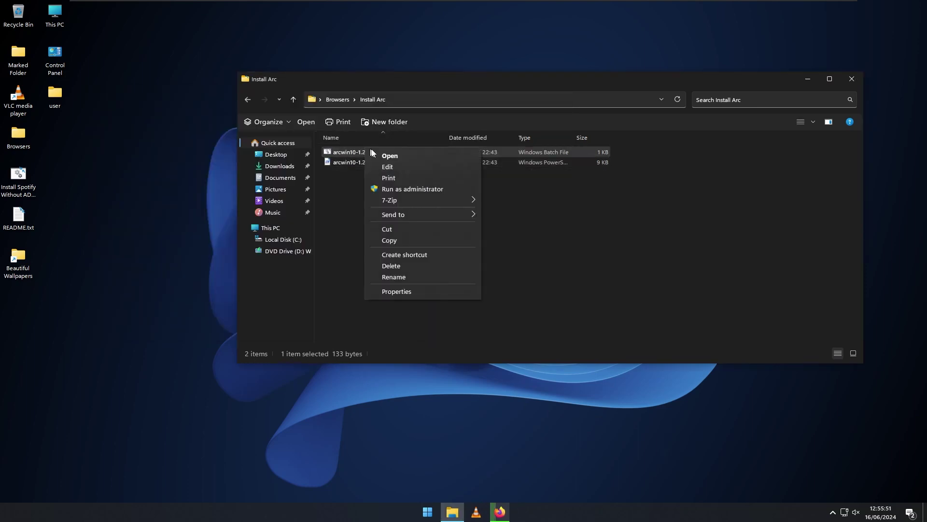
click(445, 193)
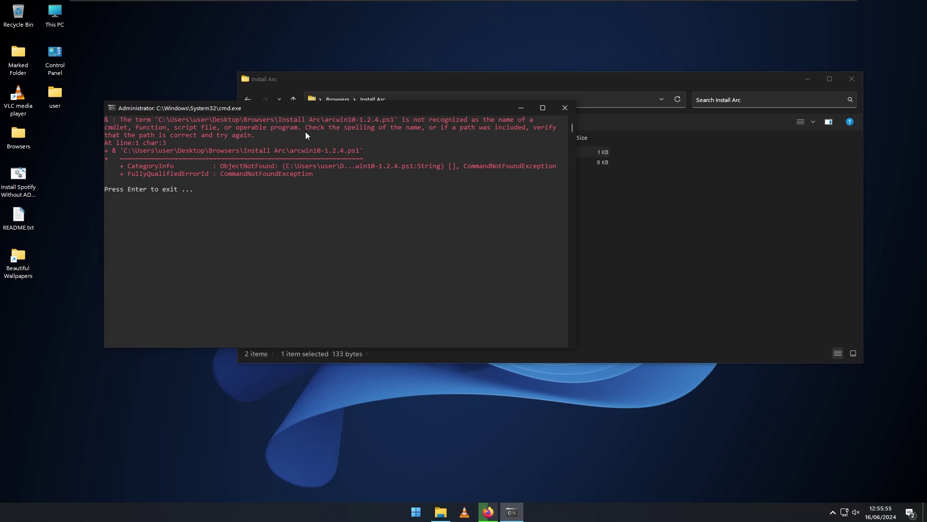
key(Return)
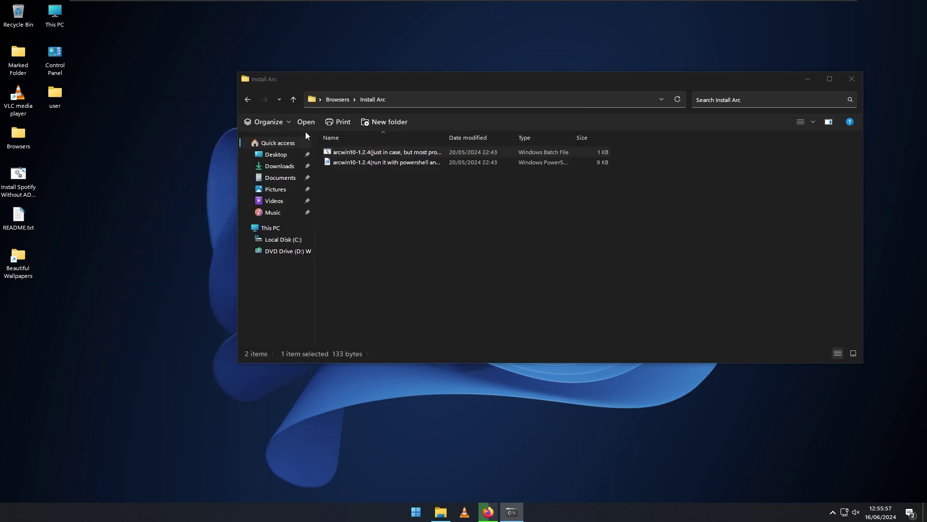
- Run the arcwin10-1.2.4 script in the Install Arc folder with PowerShell, cancelling the choice of an app to open it
key(Down)
key(Return)
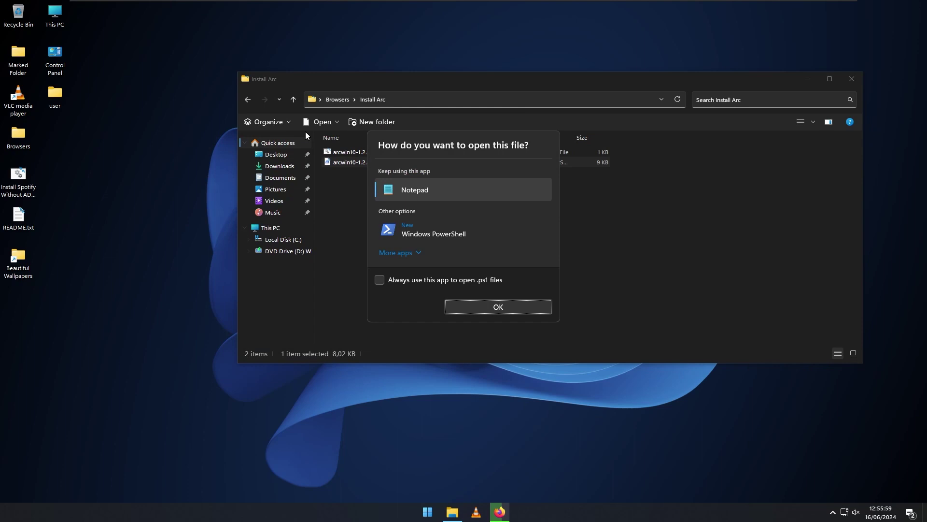
key(Escape)
right_click(361, 161)
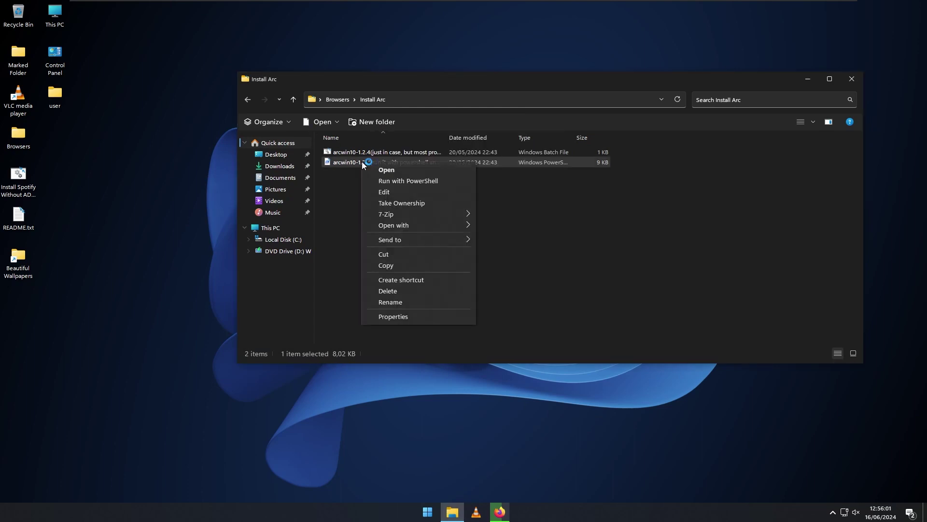
click(448, 181)
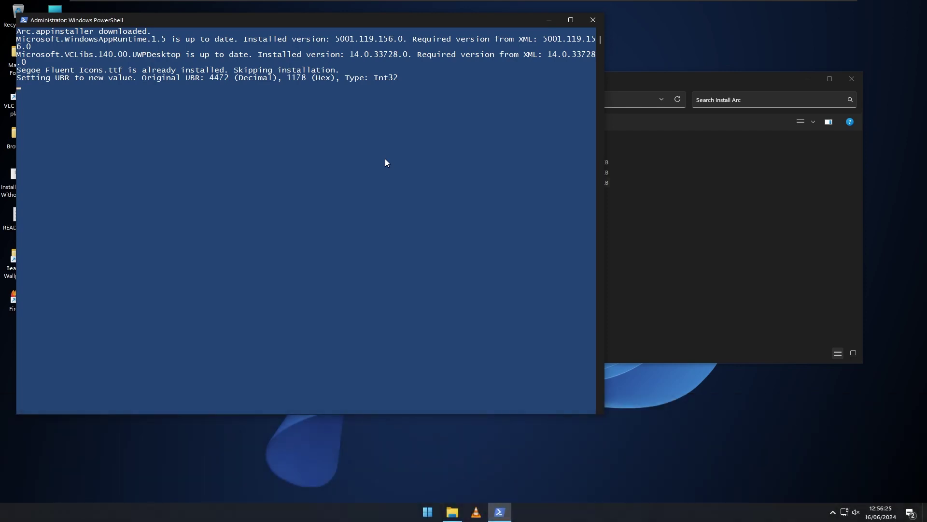
- Open the Start menu, examine its app list and pinned tiles, and dismiss it
key(super)
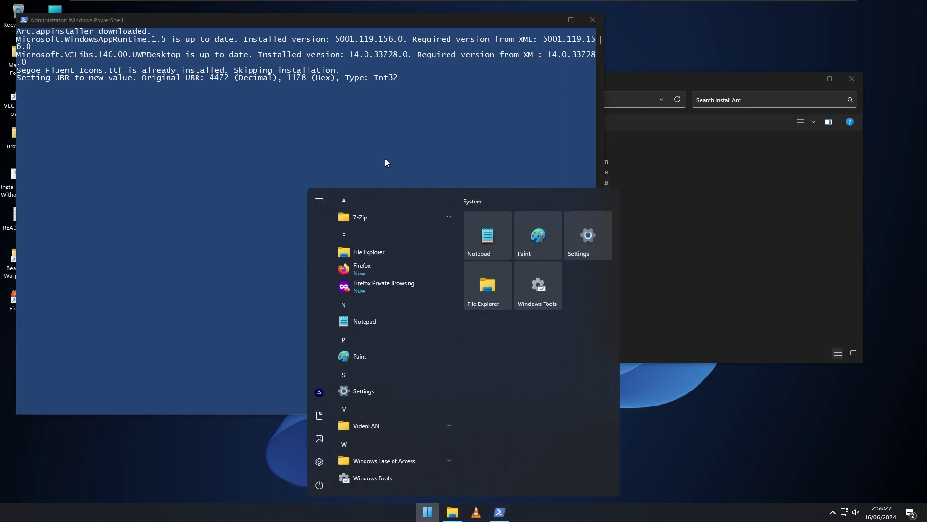
scroll(367, 318, down, 1)
click(293, 249)
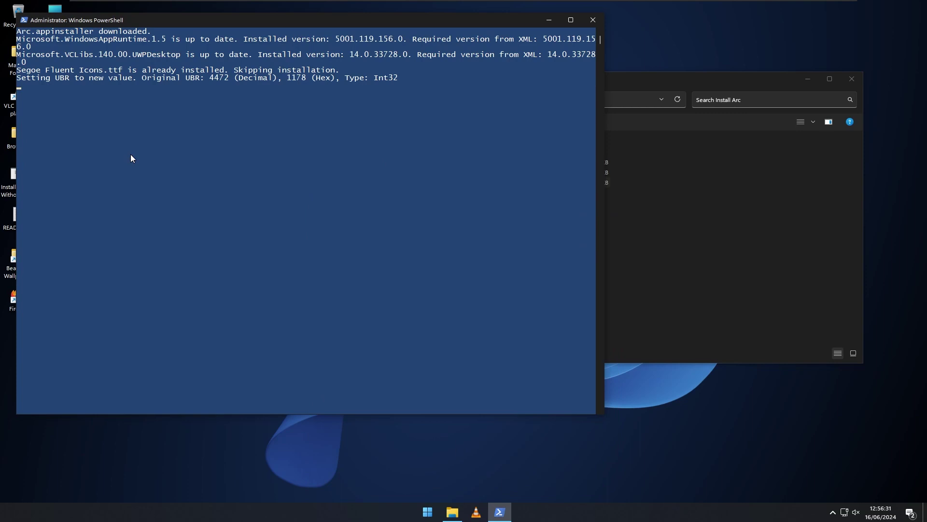
- Switch to the Install Arc folder window and close it
key(alt+Tab)
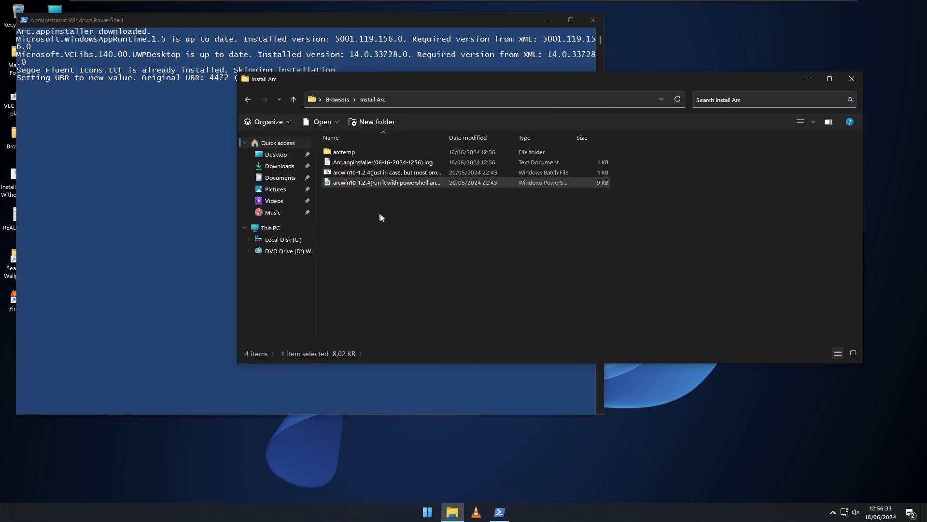
drag(401, 249, 409, 204)
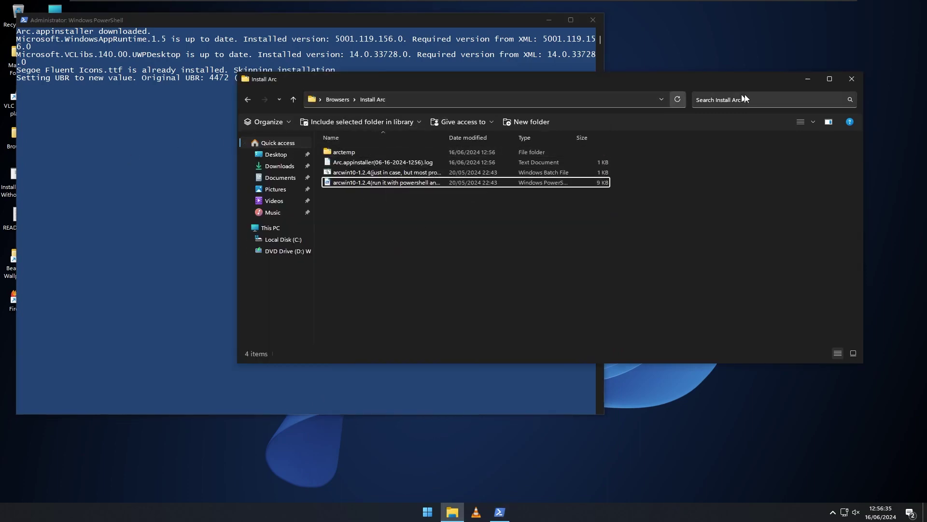
drag(691, 94, 731, 105)
key(alt+F4)
- Snap the PowerShell window to the right half of the desktop, and minimize it
key(super+Right)
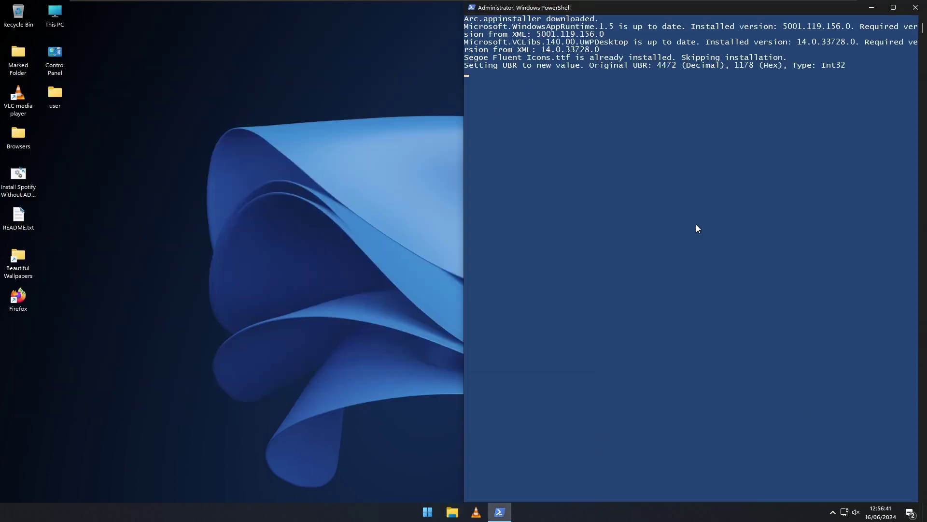
key(super+Left)
key(super+Down)
- Open This PC, examine the properties of Local Disk (C:), and close the properties dialog
key(super+e)
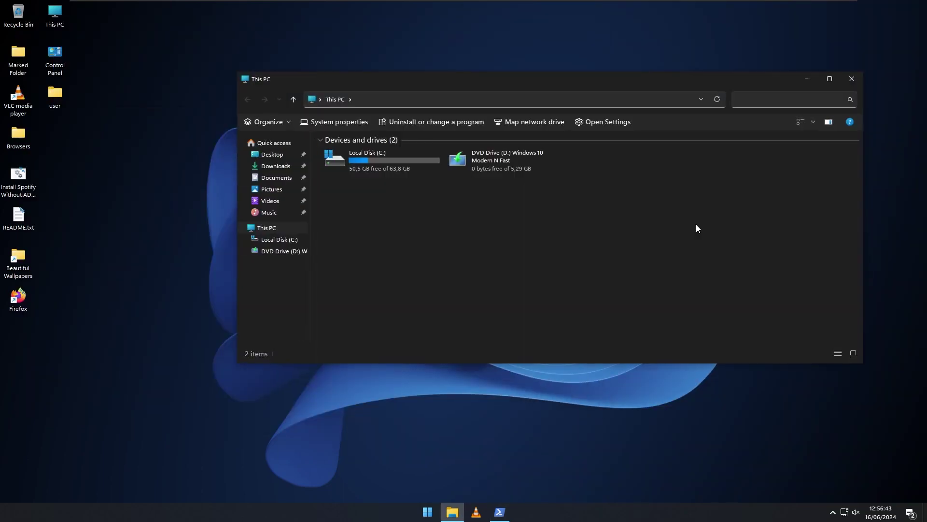
click(401, 164)
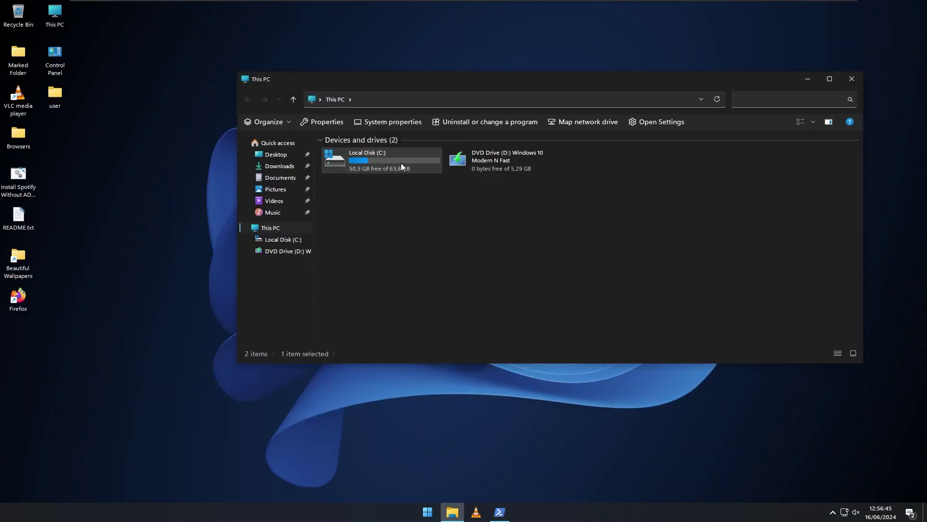
key(alt+Return)
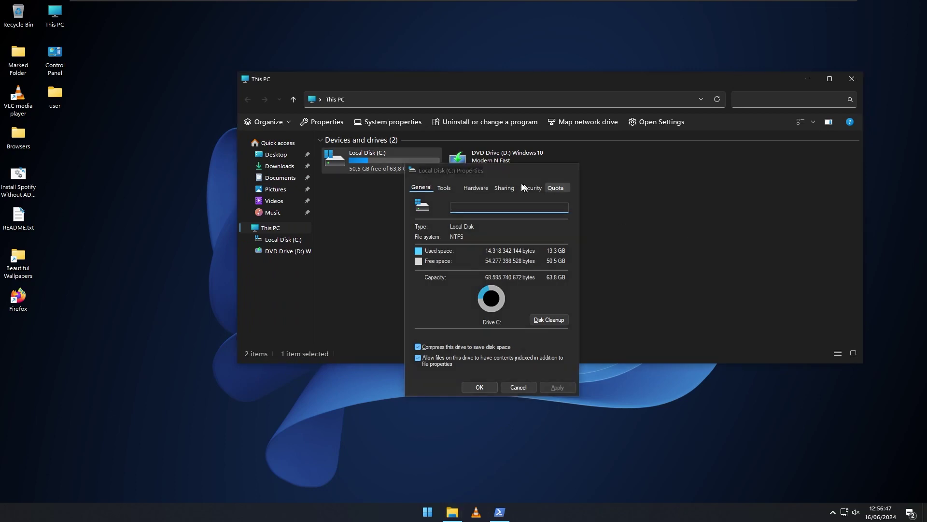
key(Escape)
- Browse to C:\Windows\Web\Wallpaper\Windows and select img0.jpg
double_click(374, 159)
key(w)
key(Return)
key(w)
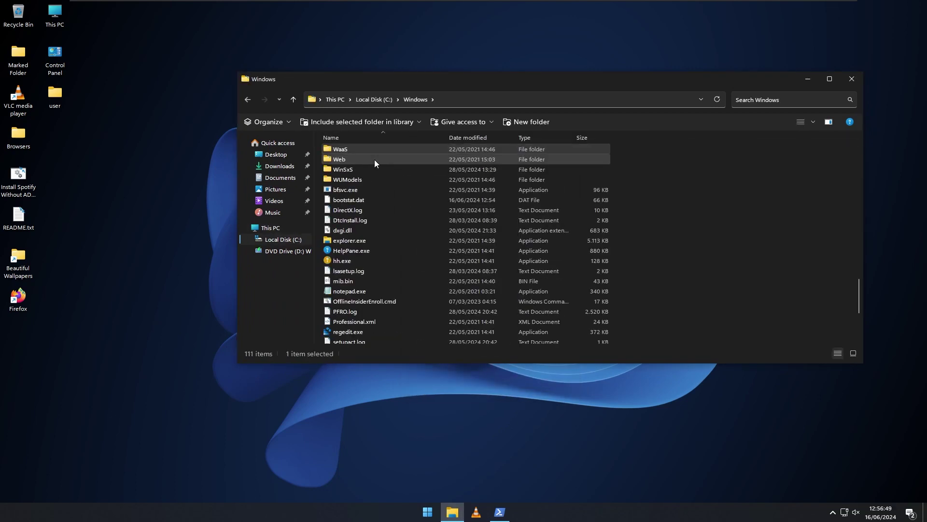
key(w)
key(Return)
key(w)
key(Return)
key(w)
key(Return)
key(i)
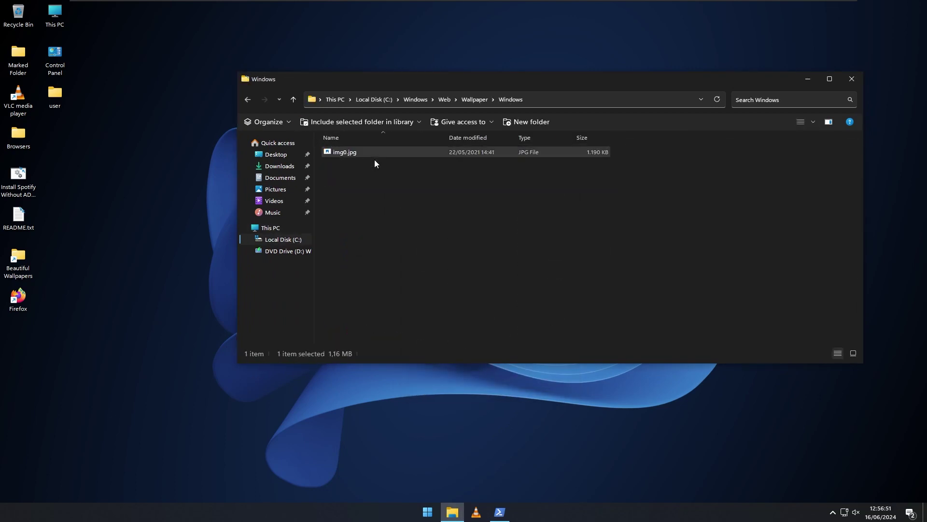
- View img0.jpg in Windows Photo Viewer and close the viewer
key(Return)
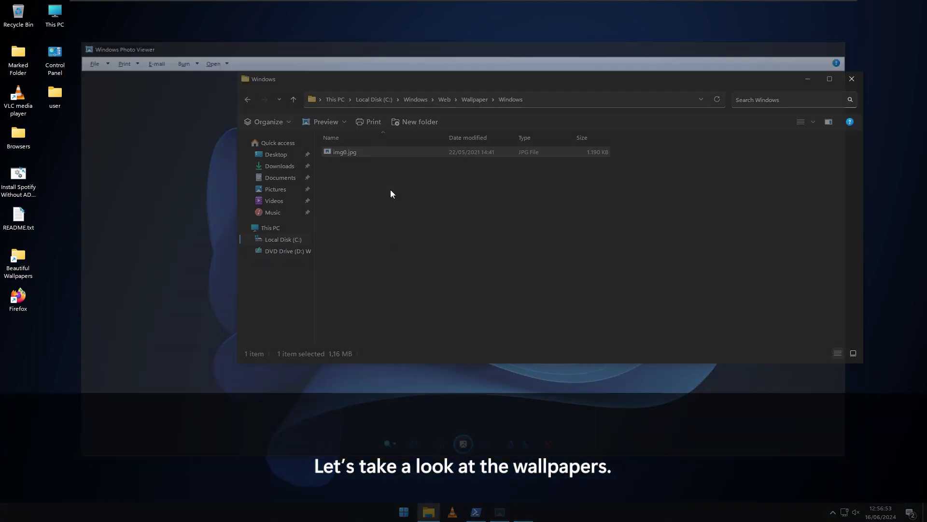
key(ctrl+shift+3)
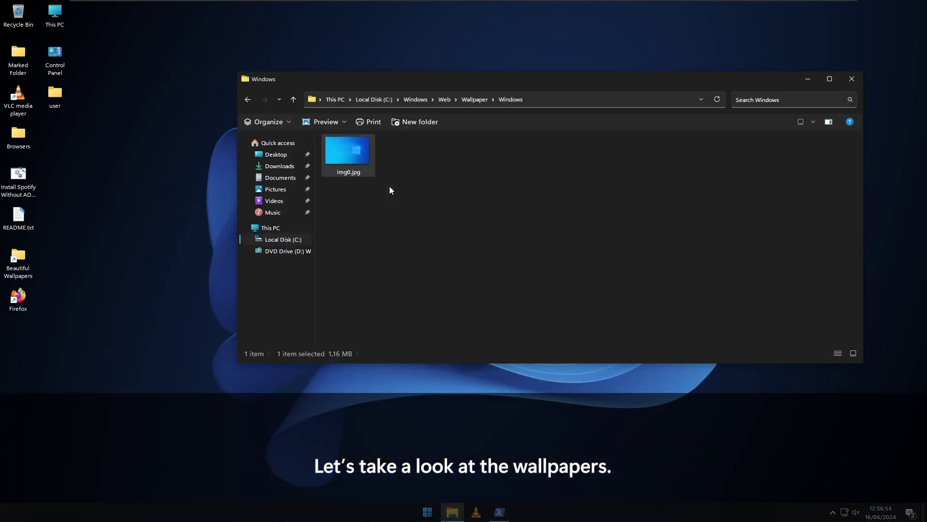
key(Return)
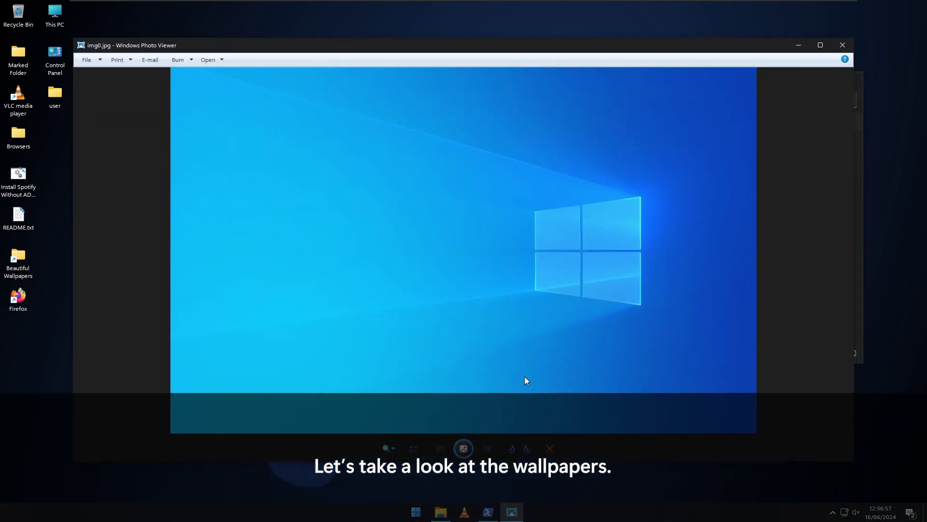
key(alt+F4)
- Open the Rectified folder inside Wallpaper and show its images as large thumbnails
key(BackSpace)
key(Up)
key(Return)
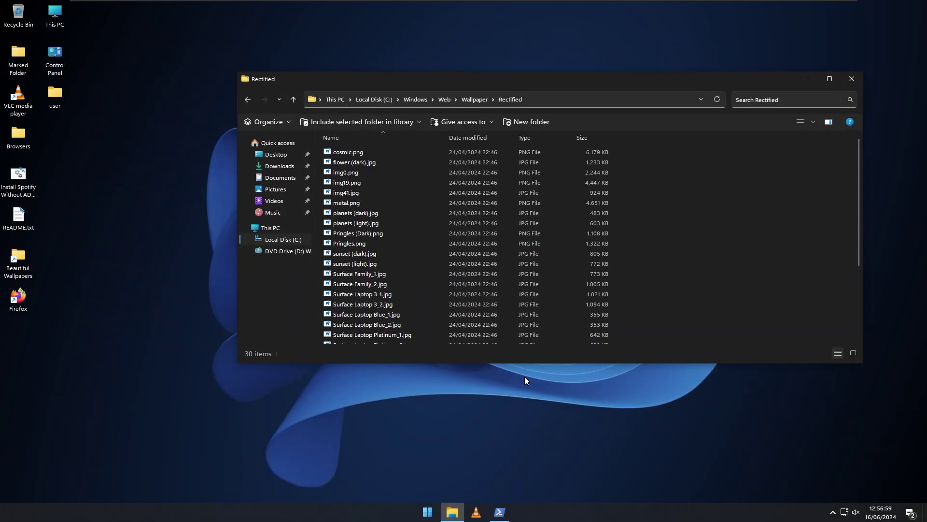
ctrl+scroll(408, 275, up, 5)
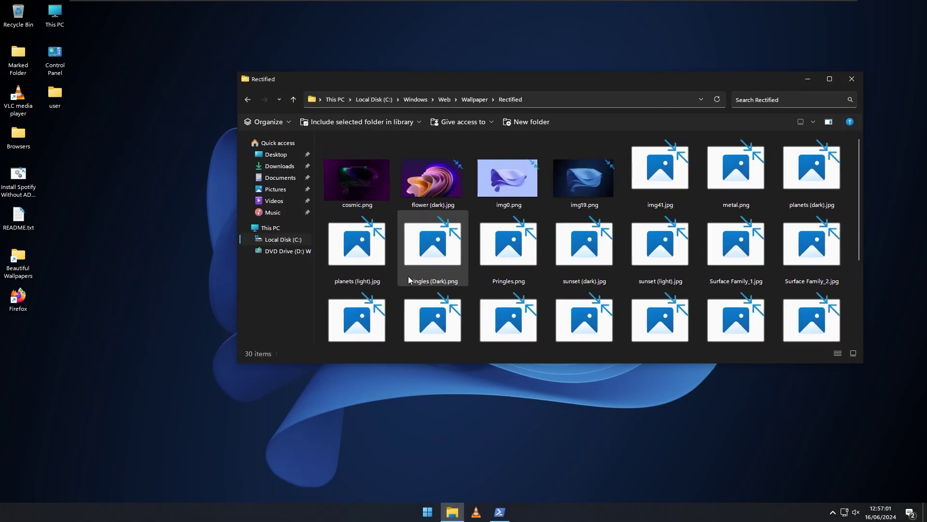
ctrl+scroll(409, 278, down, 1)
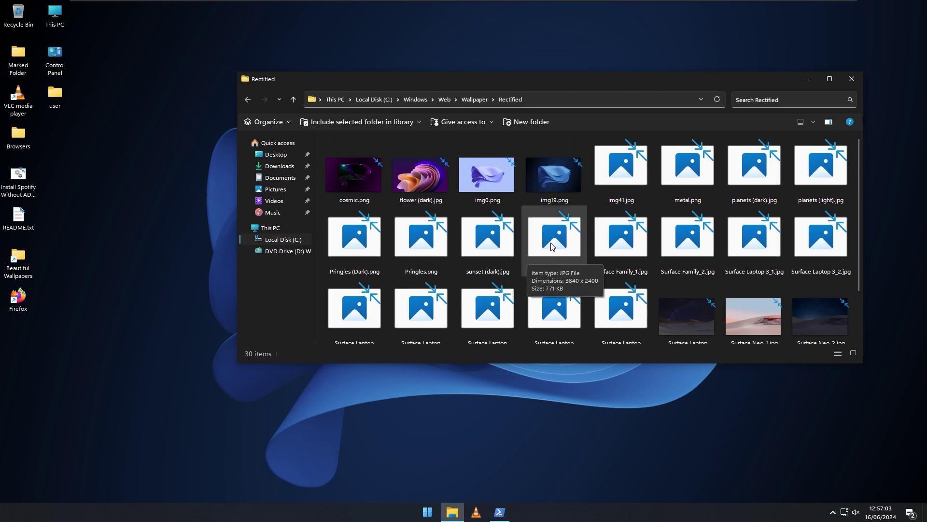
- Open sunset (light).jpg and Surface Family_1.jpg for viewing, closing the viewer after each
double_click(584, 231)
key(Escape)
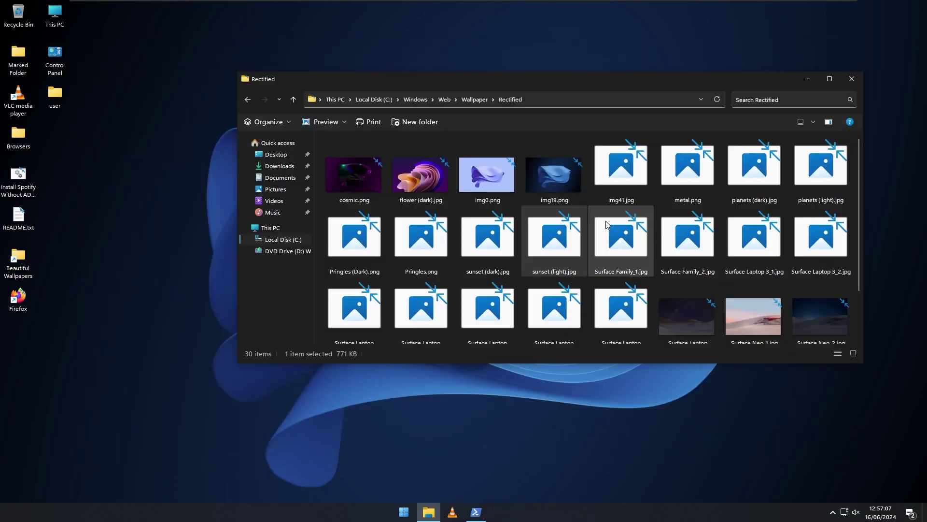
double_click(611, 226)
key(Escape)
- Examine the Flowers wallpapers as enlarged thumbnails and close the folder window
key(BackSpace)
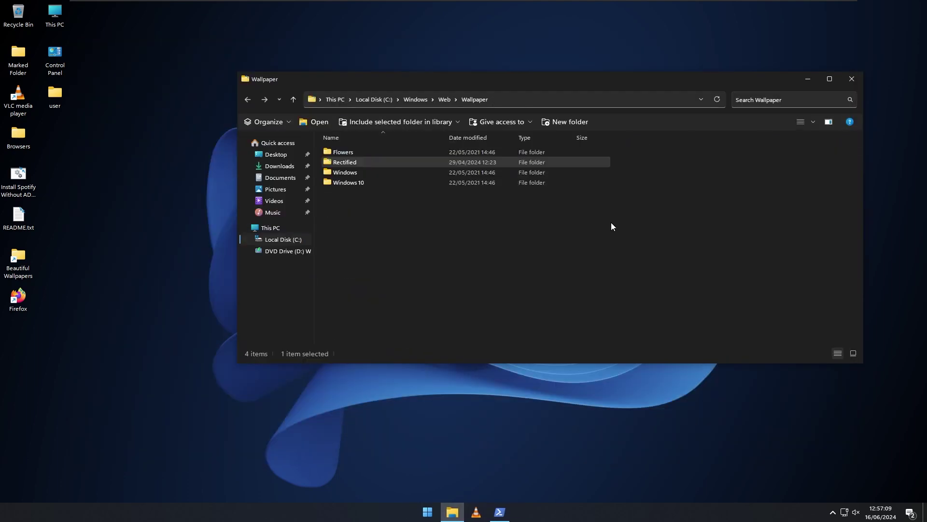
key(Up)
key(Return)
key(Down)
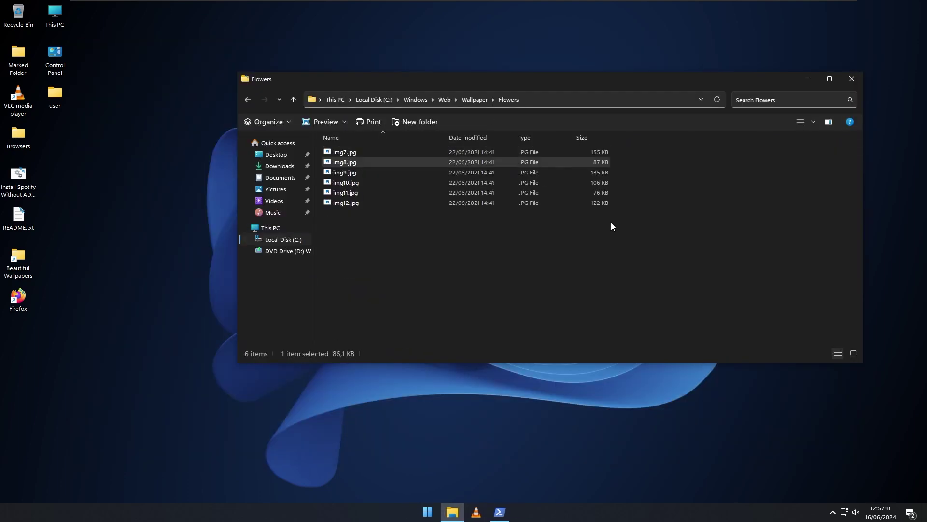
ctrl+scroll(578, 246, up, 5)
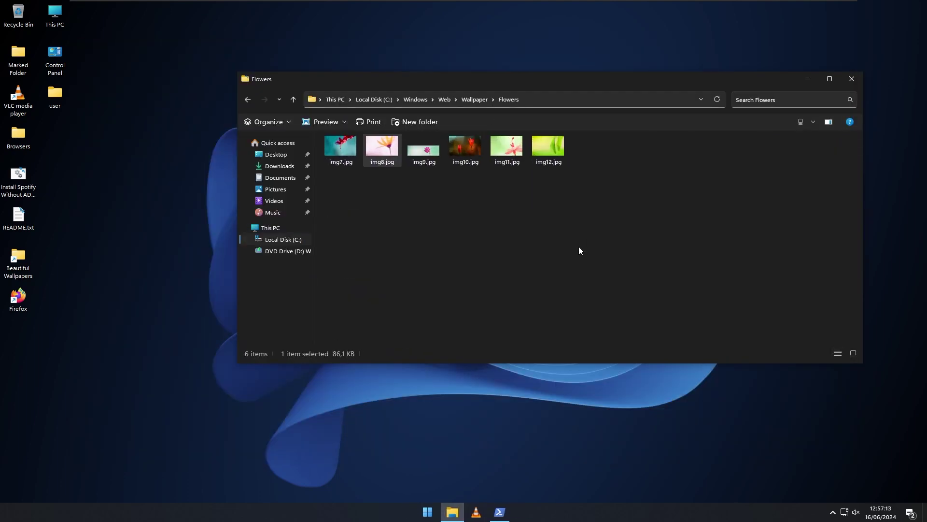
key(alt+F4)
- Open Local Disk (C:) in a new Explorer window, look into the Temp folder, and return to the drive root
key(super+e)
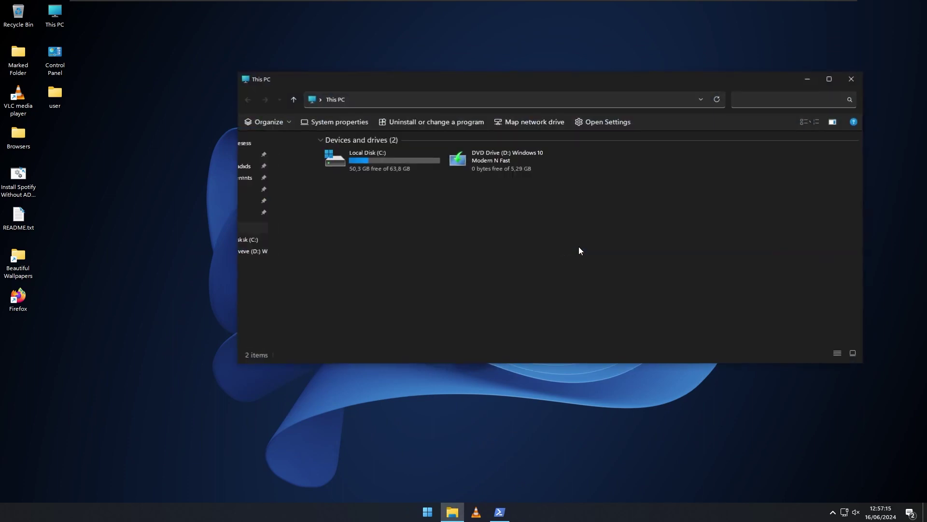
double_click(410, 168)
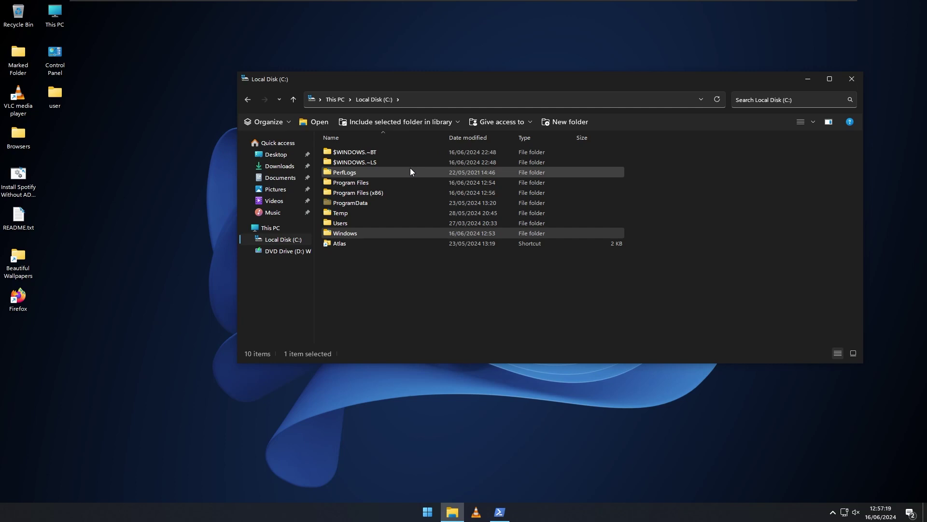
key(t)
key(Return)
key(BackSpace)
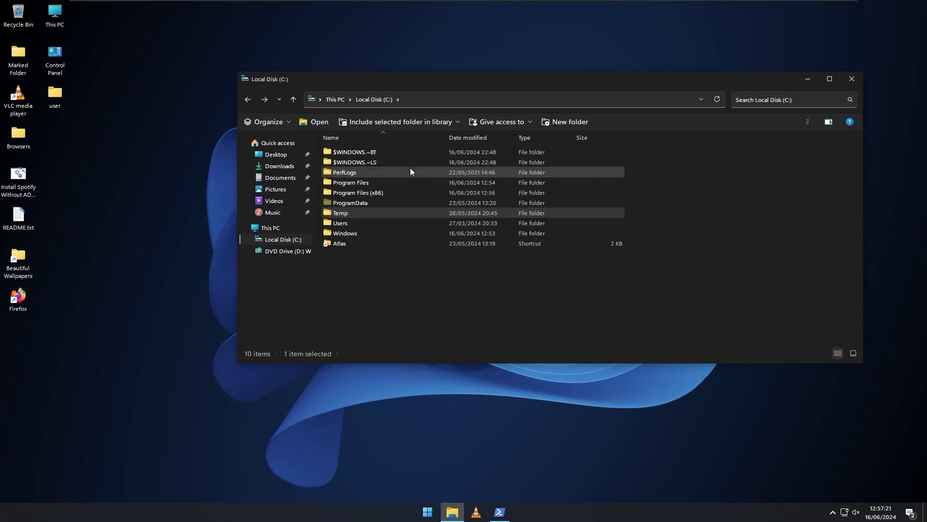
- Open the Atlas shortcut in Local Disk (C:) to reach the AtlasDesktop folder
key(Down)
key(Down)
key(Down)
key(Return)
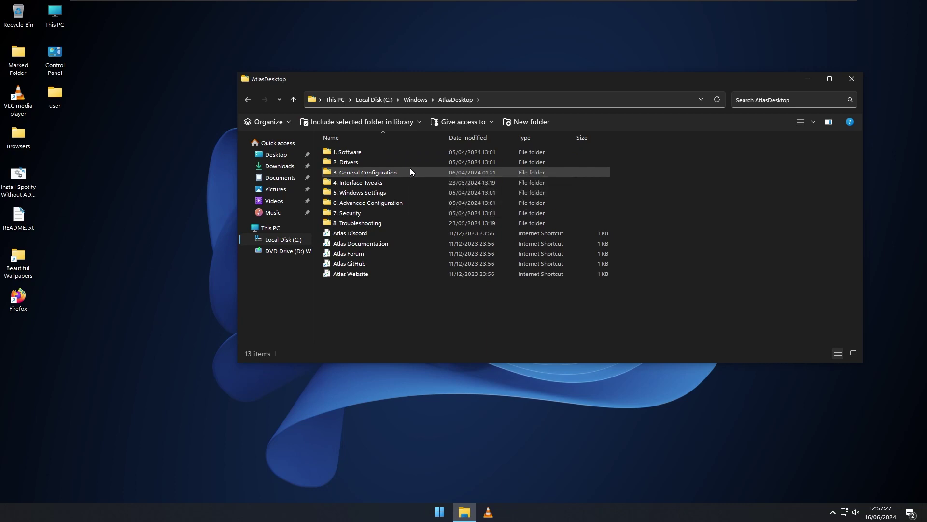
- Open the 4. Interface Tweaks folder and examine its entries down to Visual Effects
key(Down)
key(Down)
key(Down)
key(Return)
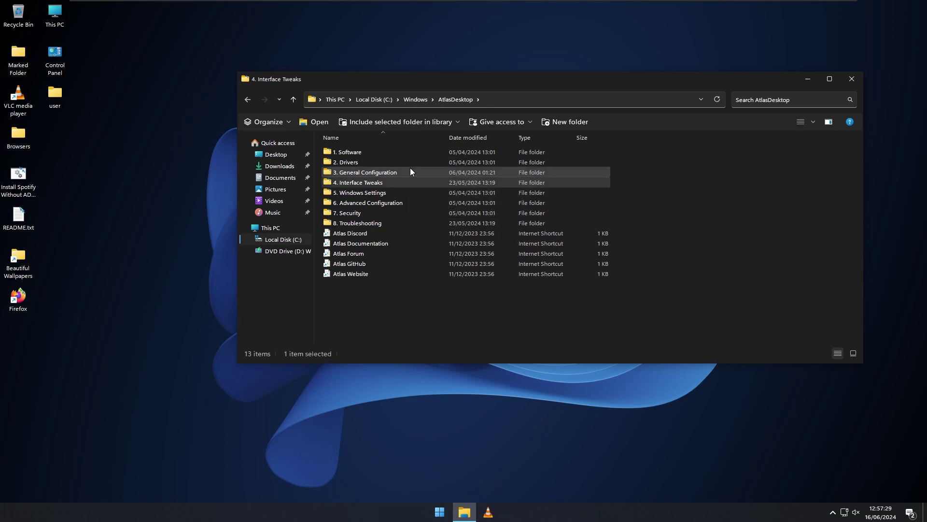
key(Down)
key(Down)
key(Down)
key(Down)
key(Down)
key(Down)
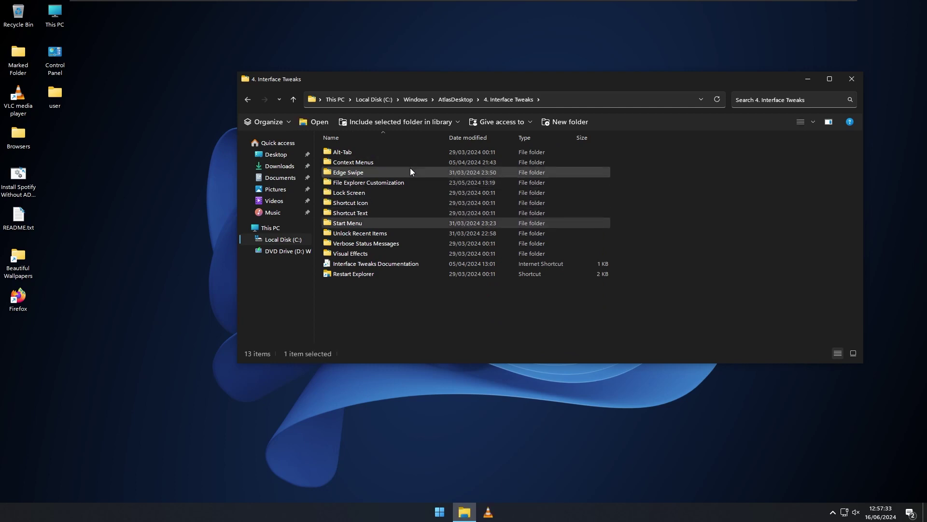
key(Down)
key(Down)
key(Down)
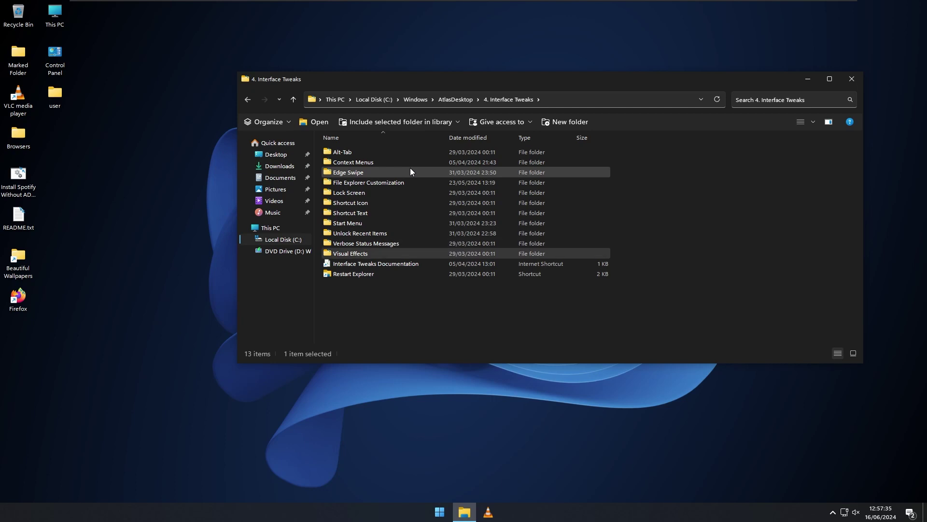
- Go back to AtlasDesktop, examine its entries from 1. Software to Atlas Website, and close the window
key(BackSpace)
key(Up)
key(Up)
key(Up)
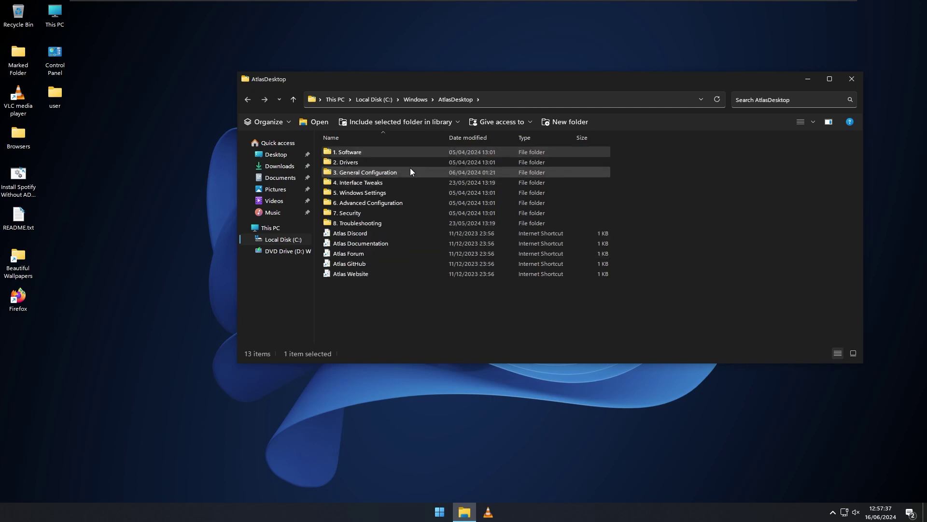
key(Down)
key(Down)
key(Down)
key(Down)
key(Down)
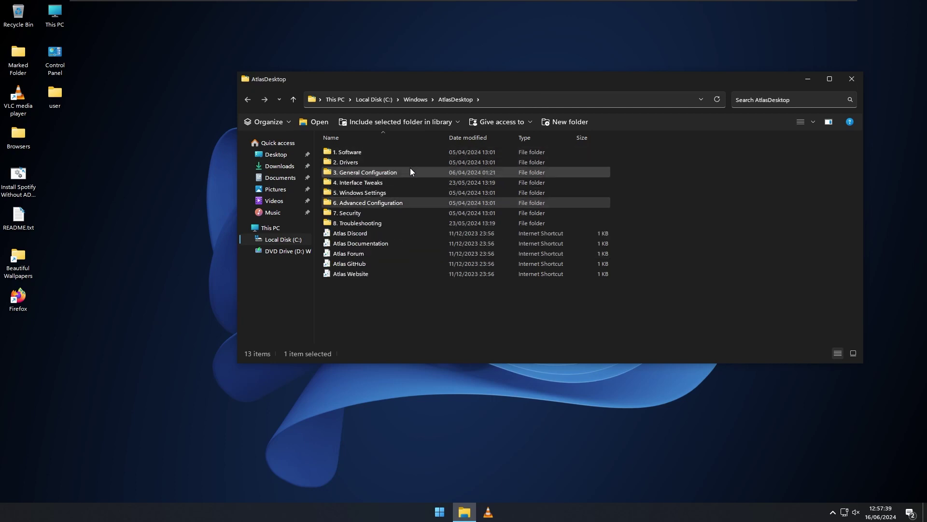
key(Down)
key(Down)
key(Down)
key(Down)
key(Down)
key(Down)
key(Down)
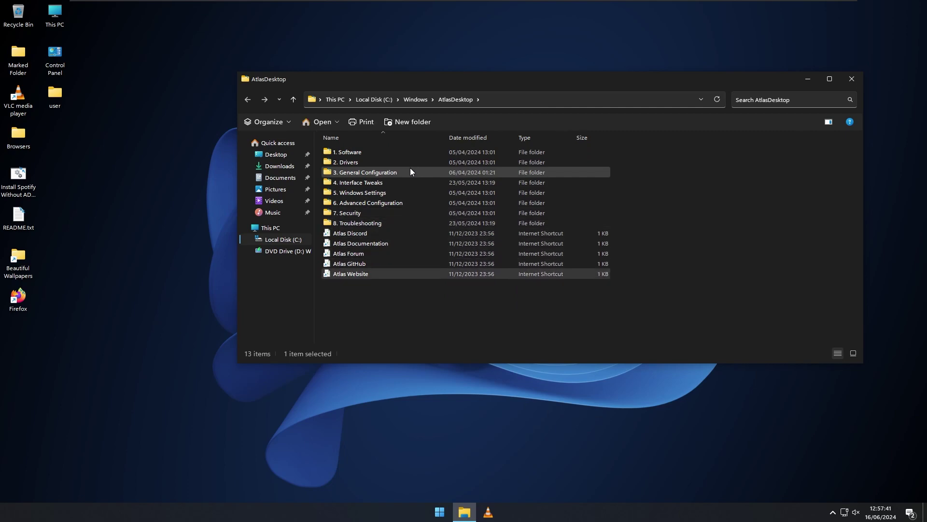
key(alt+F4)
- Open a new Explorer window and browse to C:\Windows\Web
key(super+e)
double_click(399, 165)
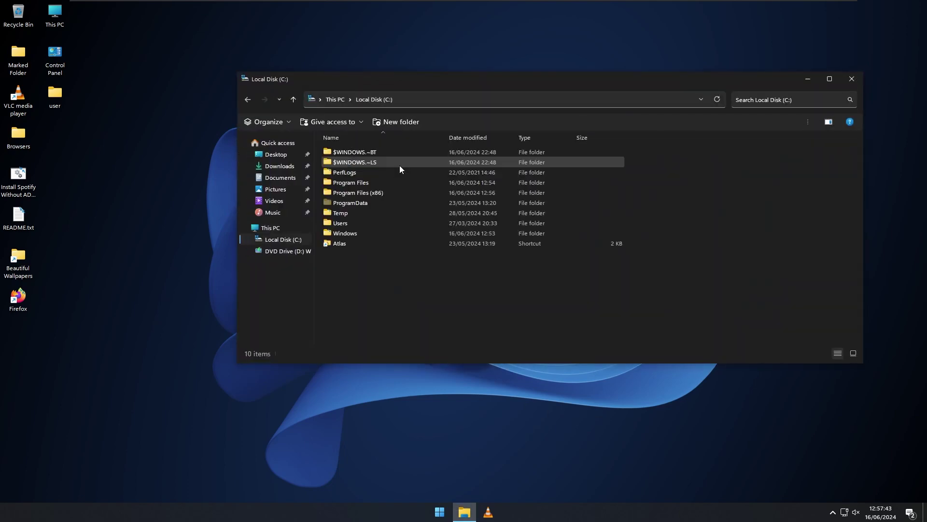
key(Return)
key(w)
key(e)
key(Return)
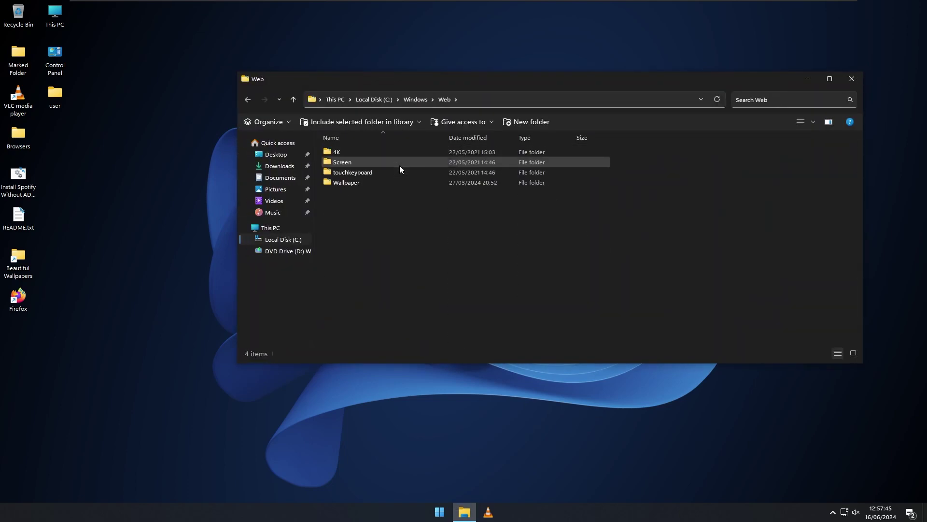
- Open the Screen folder inside Web and change its image list to an icon view
double_click(399, 165)
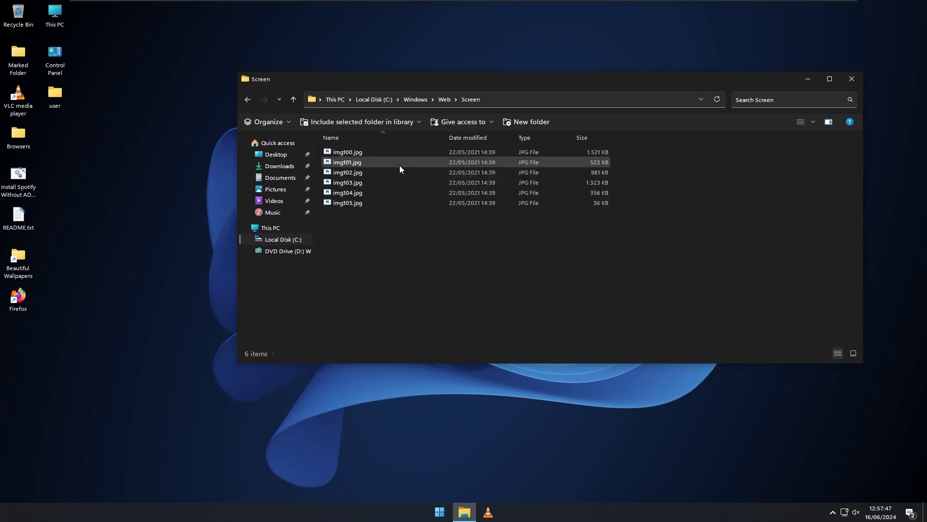
key(Down)
scroll(399, 165, up, 5)
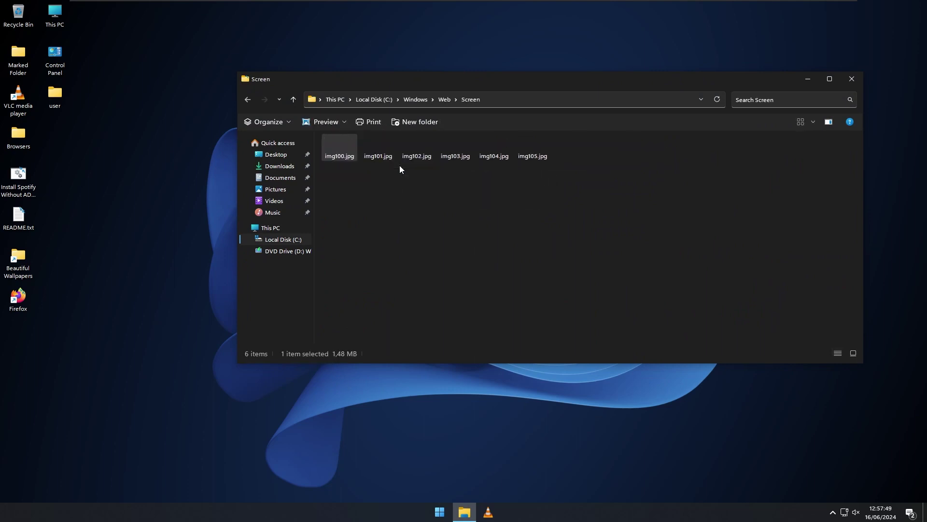
- Go back to Web, open the touchkeyboard folder, and show its theme images as large icons
key(BackSpace)
key(Down)
key(Return)
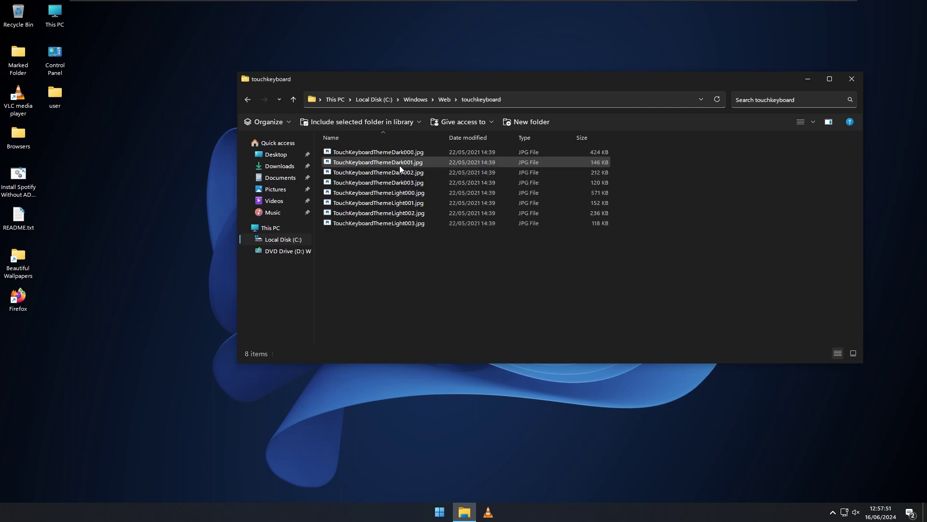
key(ctrl+shift+2)
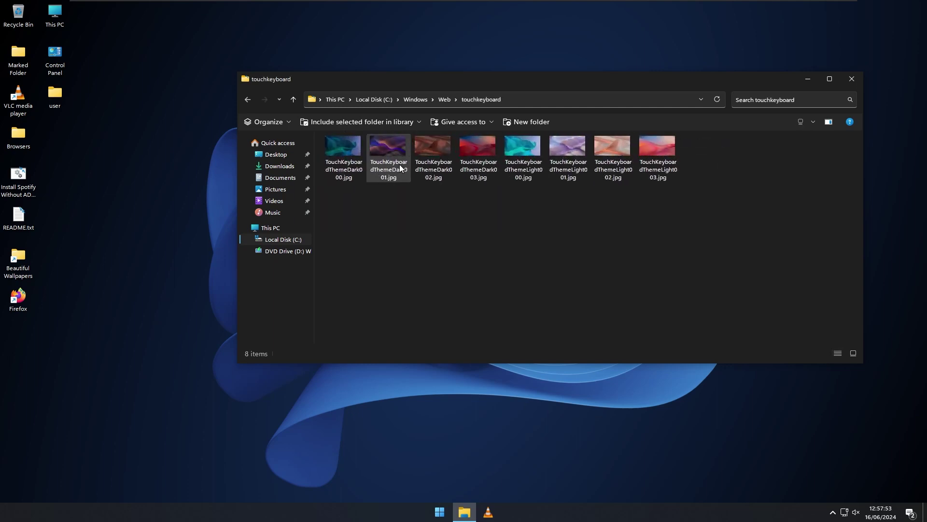
- Go back to Web, open 4K\Wallpaper\Windows, and show its img0 wallpaper images in an icon view
key(BackSpace)
key(Up)
key(Up)
key(Return)
key(Down)
key(Return)
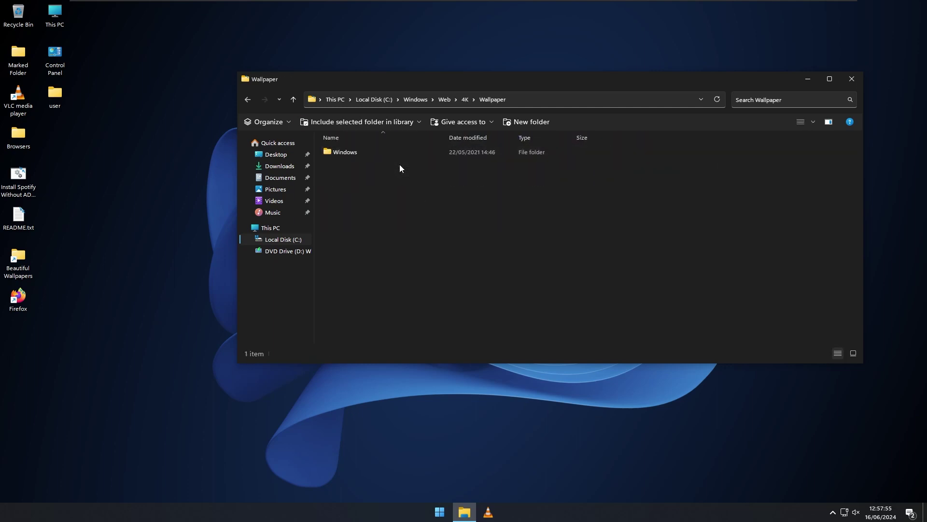
key(Down)
key(Return)
key(ctrl+shift+2)
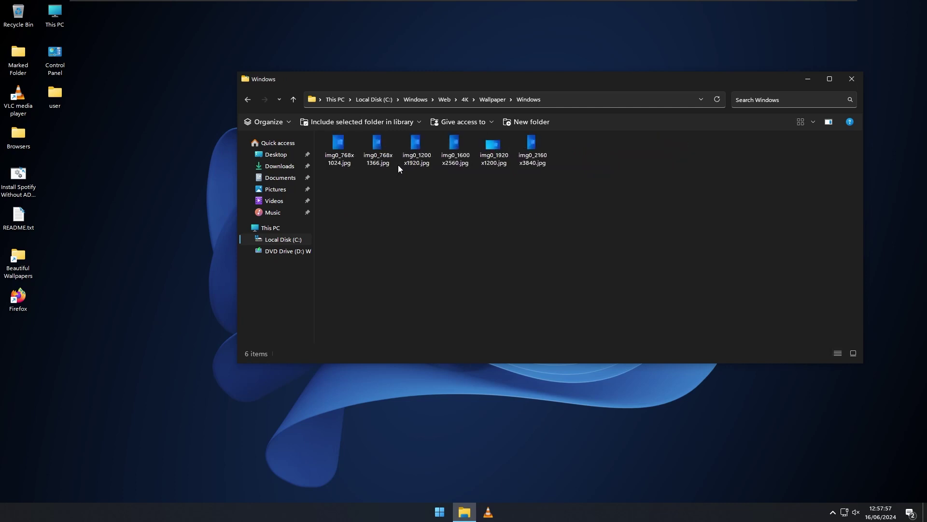
- Return to the Web folder, look inside its Wallpaper subfolder, and go back
key(BackSpace)
key(BackSpace)
key(BackSpace)
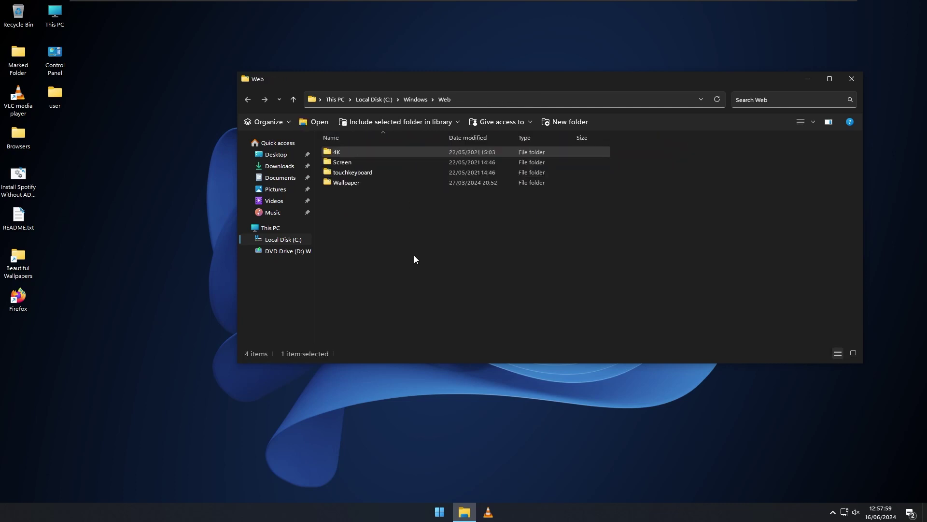
key(Down)
key(Down)
key(Down)
key(Return)
key(BackSpace)
key(BackSpace)
- Go up to the Windows folder, examine the theme files in Resources\Themes, and close the window
text(r)
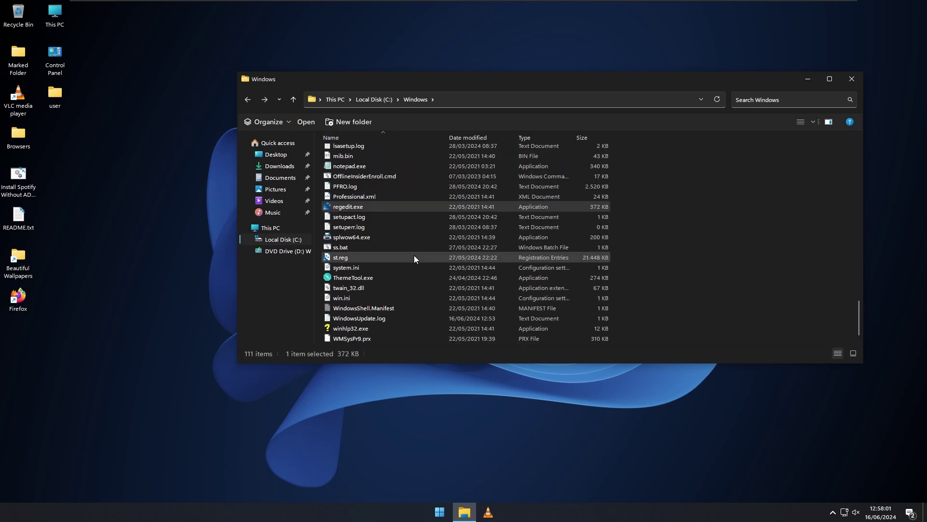
text(resources)
key(Return)
text(themes)
key(Return)
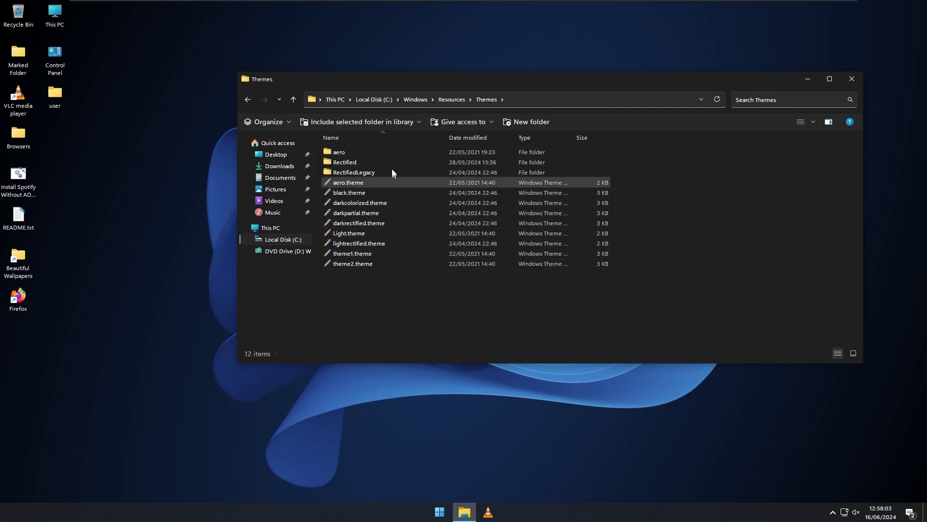
click(401, 179)
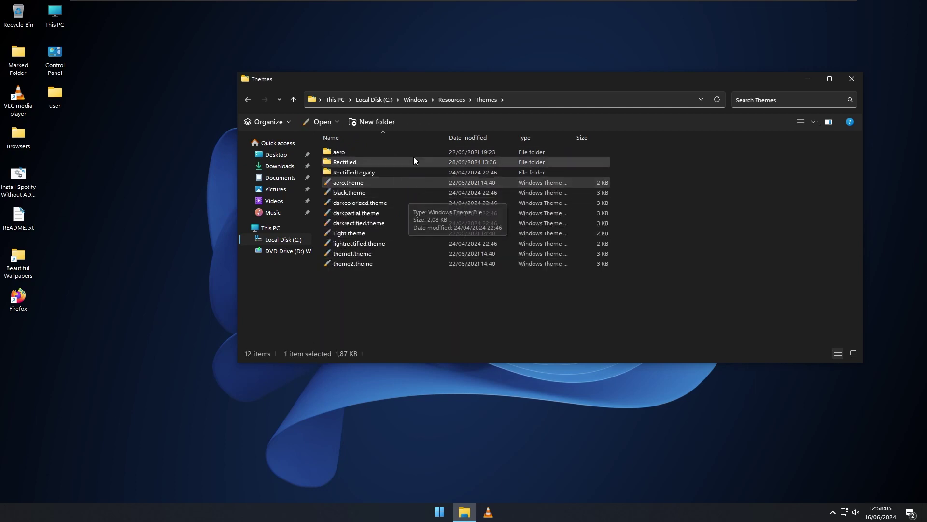
key(alt+F4)
- Launch Arc, continue past its welcome screen, and switch from account creation to the Sign In form
drag(146, 203, 259, 148)
key(super)
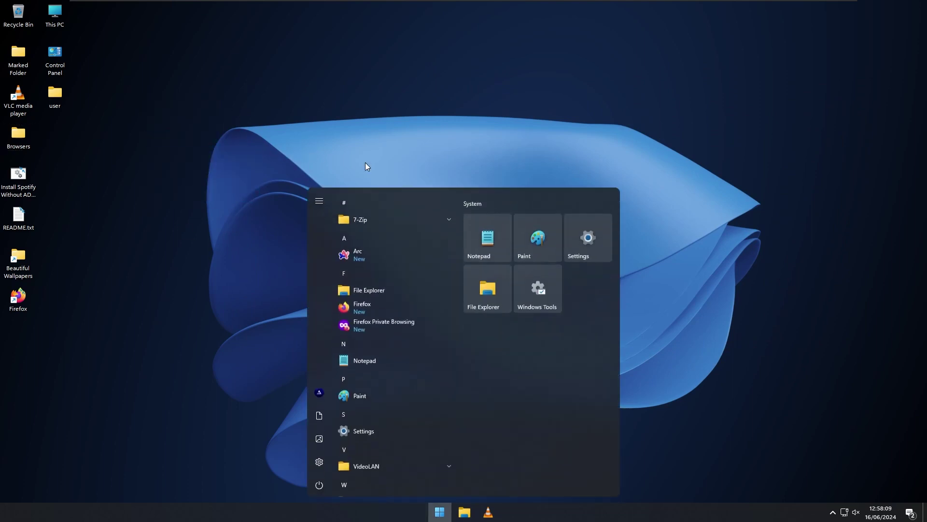
click(409, 249)
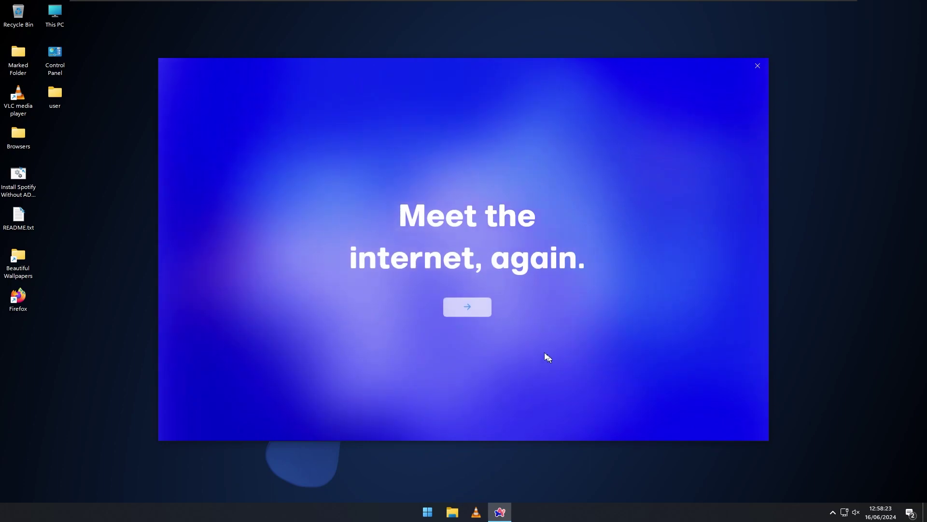
click(468, 304)
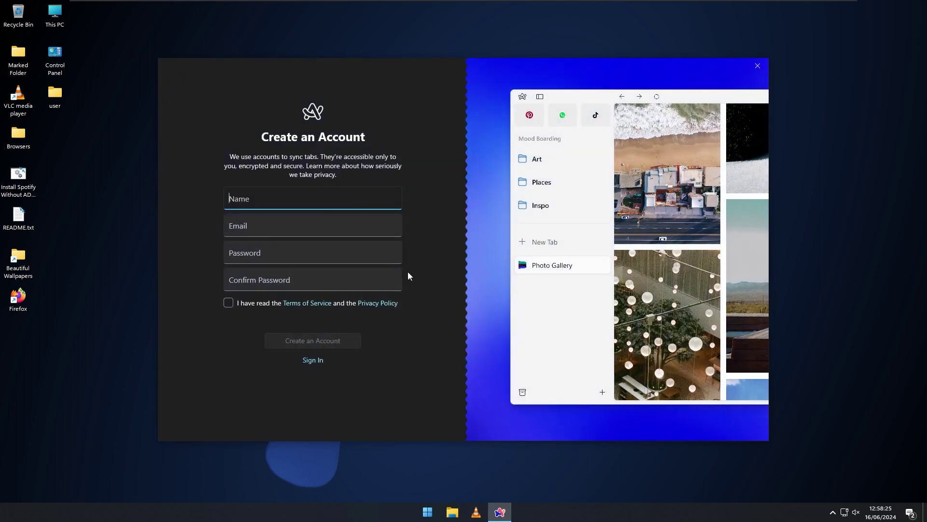
click(313, 360)
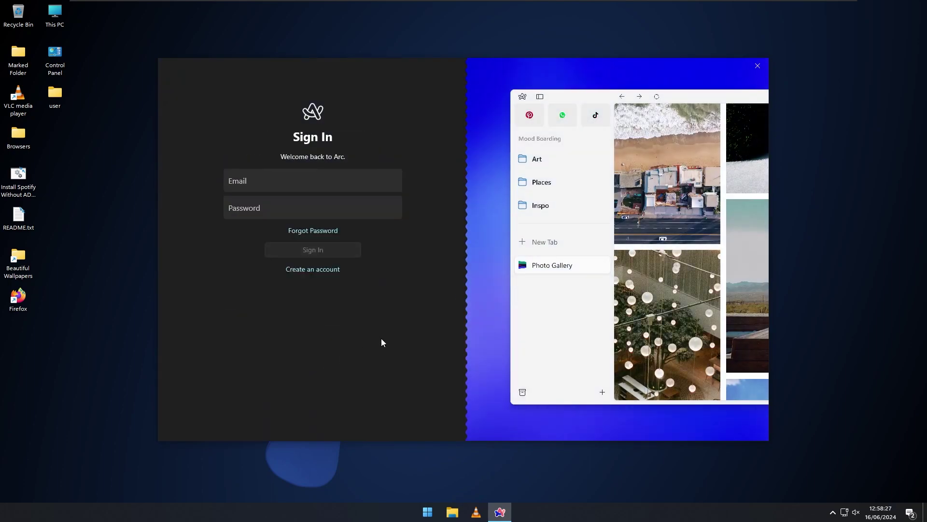
key(super)
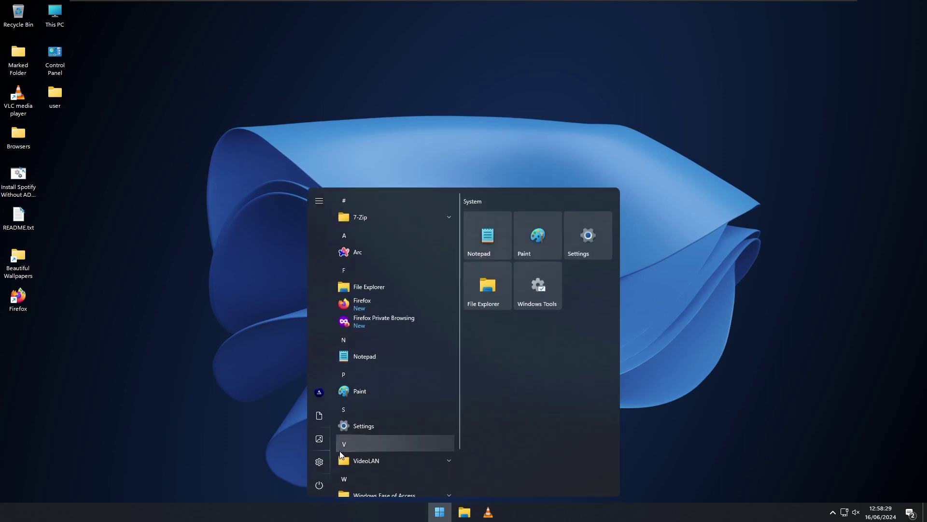
click(296, 502)
right_click(295, 505)
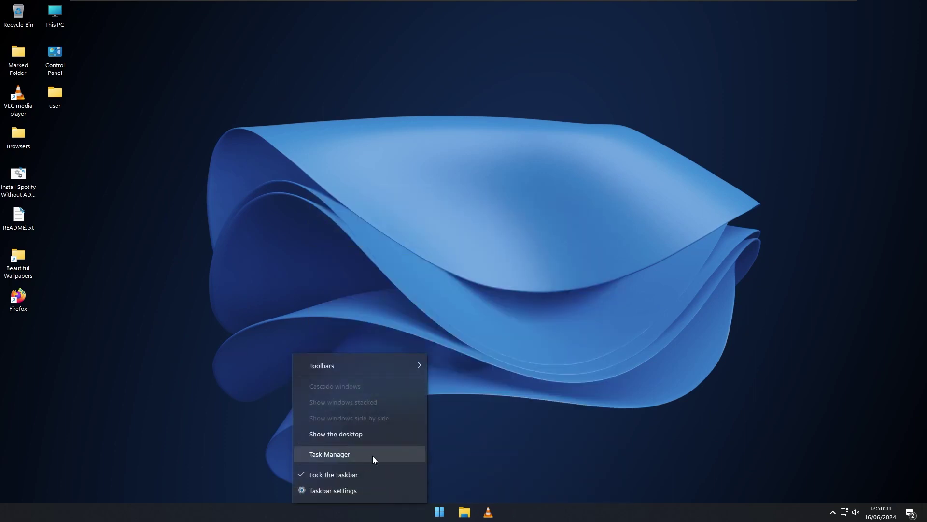
click(188, 463)
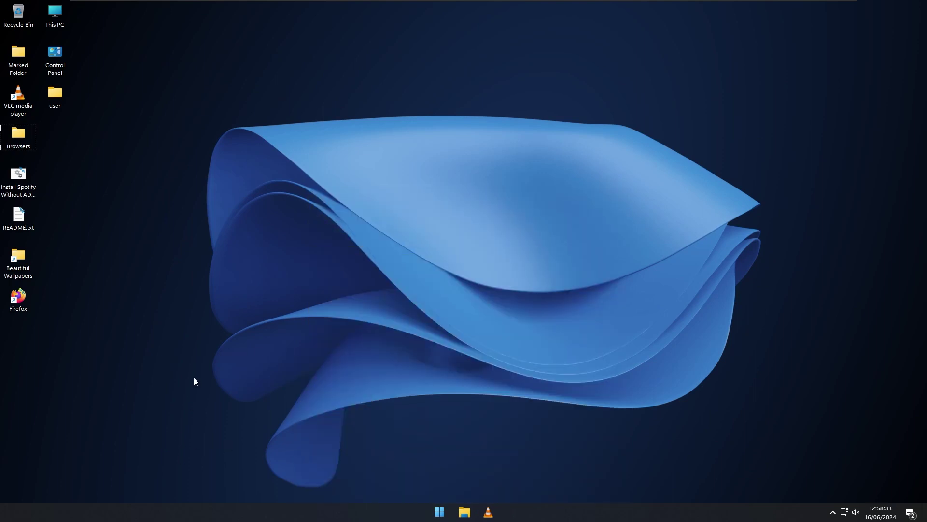
key(super)
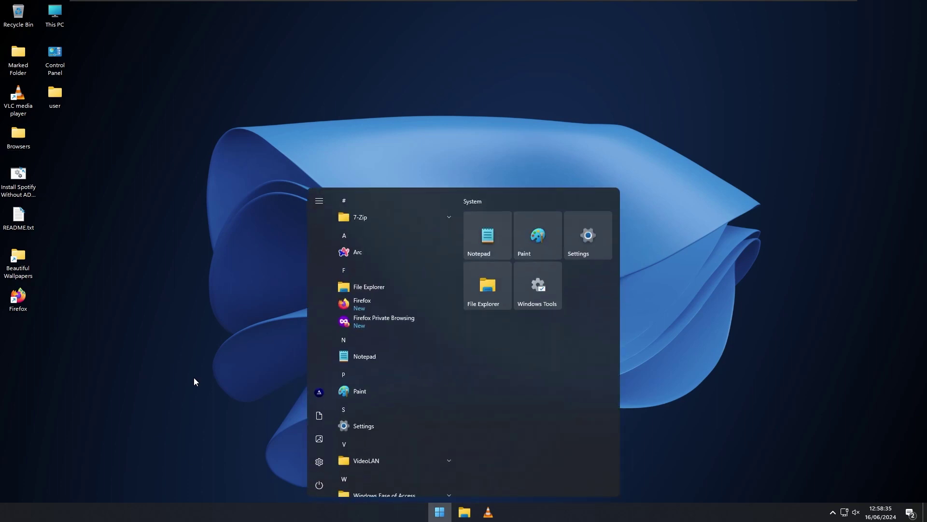
- Run winver and move the About Windows dialog clear of the desktop icons
key(super+r)
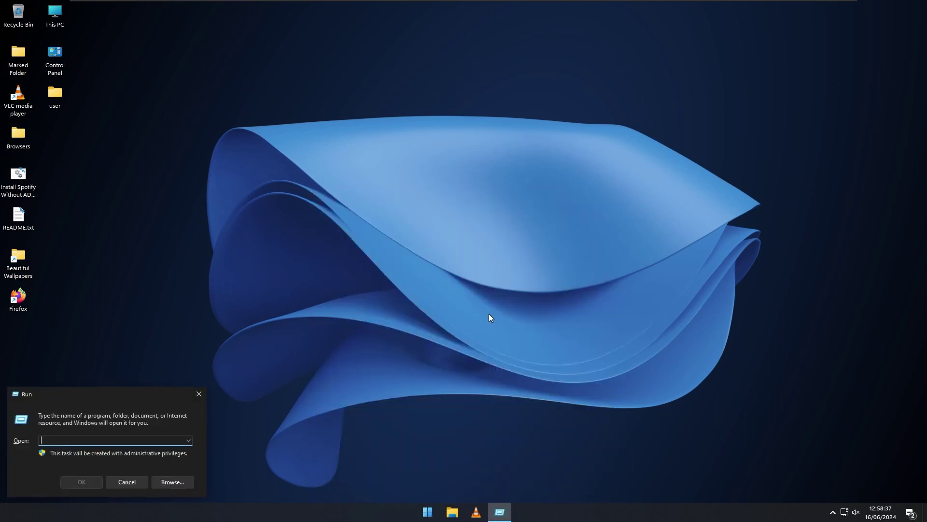
text(winver)
key(Return)
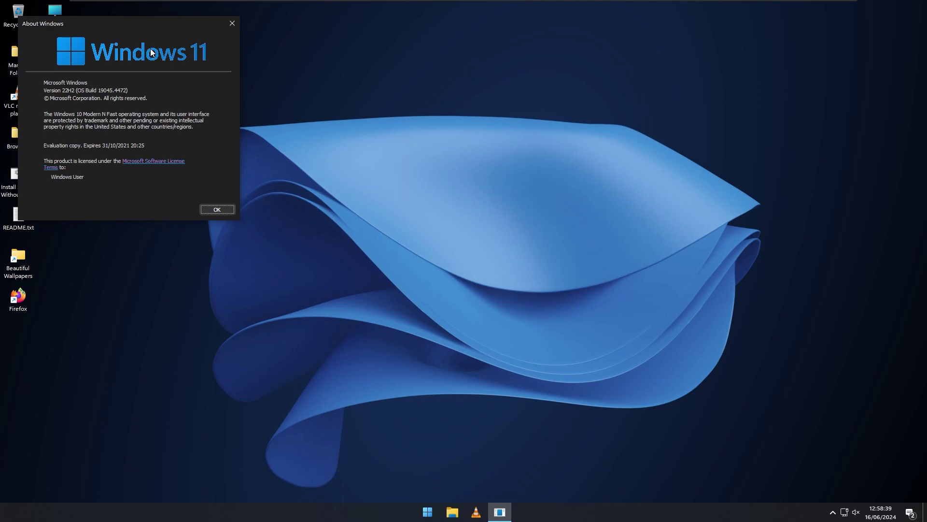
drag(178, 24, 828, 42)
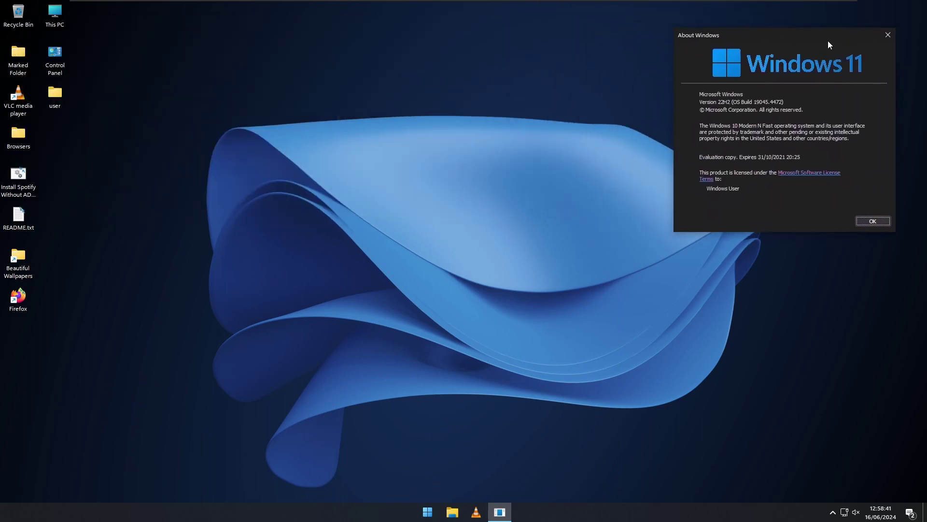
- Look through the installed apps list, expanding the VideoLAN and Windows Ease of Access folders
key(super)
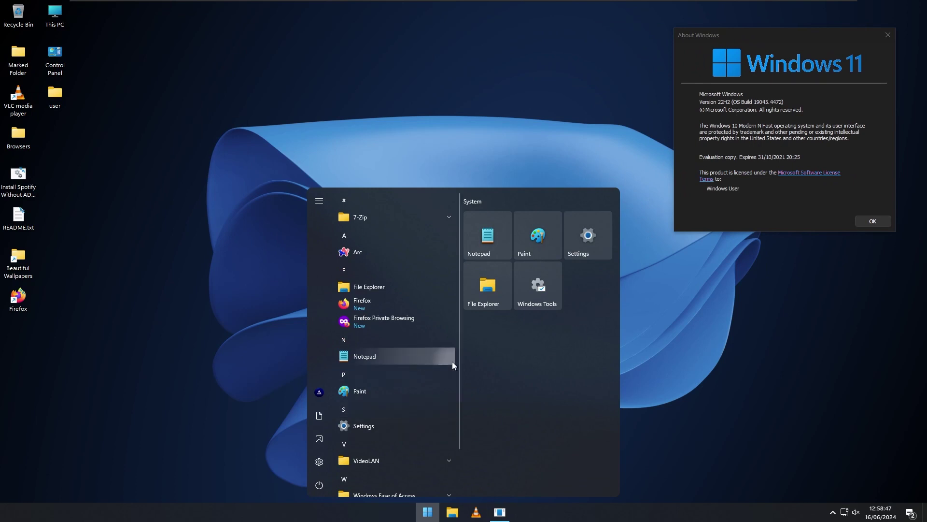
scroll(452, 362, down, 2)
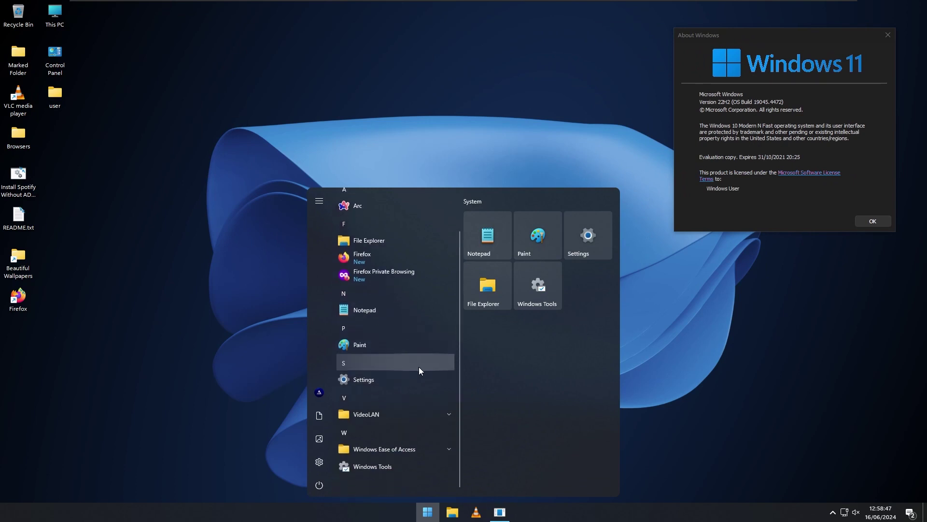
click(414, 418)
scroll(418, 410, down, 4)
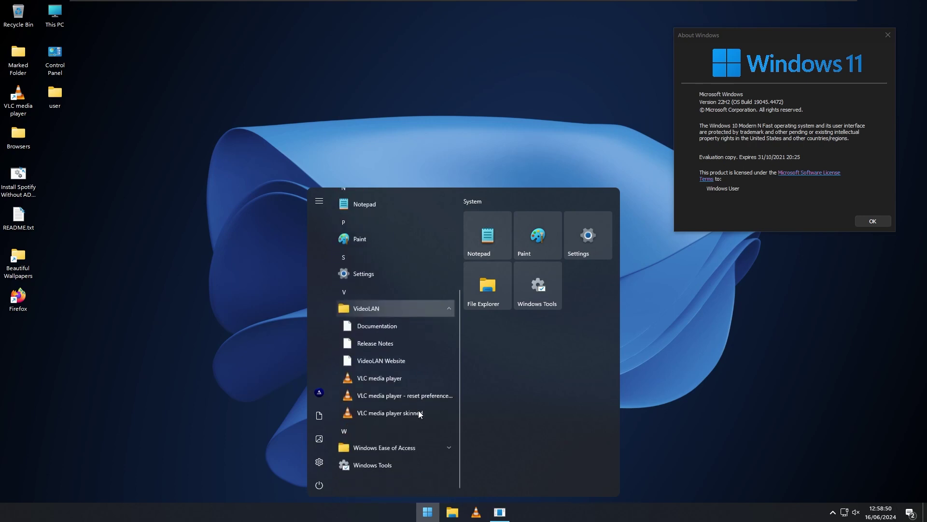
click(430, 447)
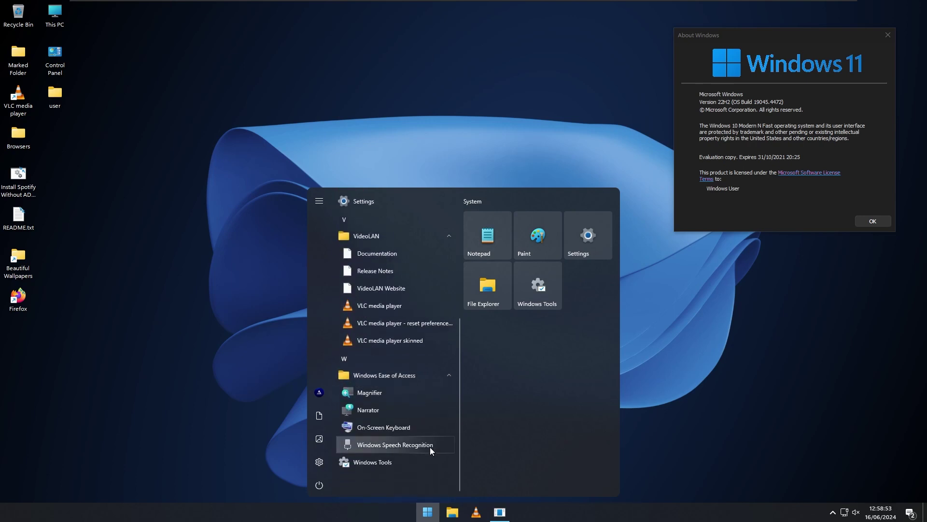
scroll(430, 447, up, 5)
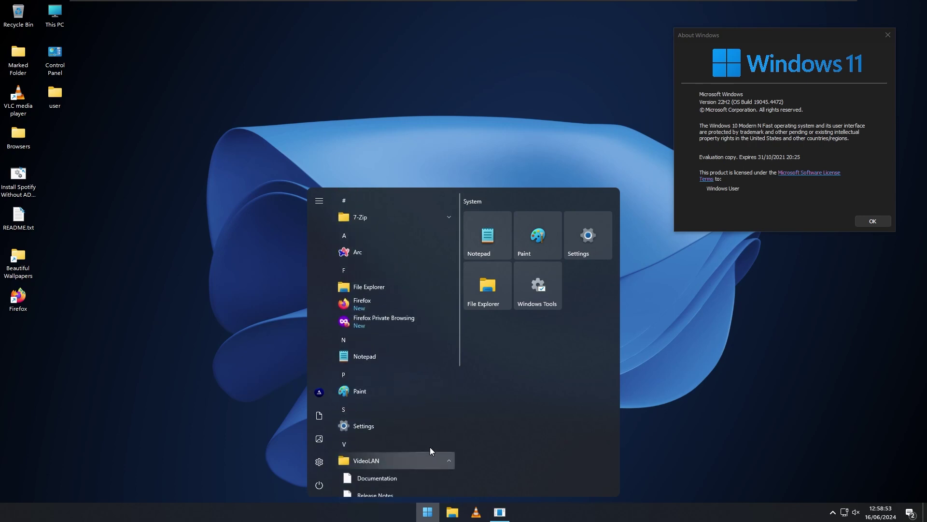
- Open 7-Zip File Manager, view its version information, and close it along with the About Windows dialog
click(396, 221)
click(417, 234)
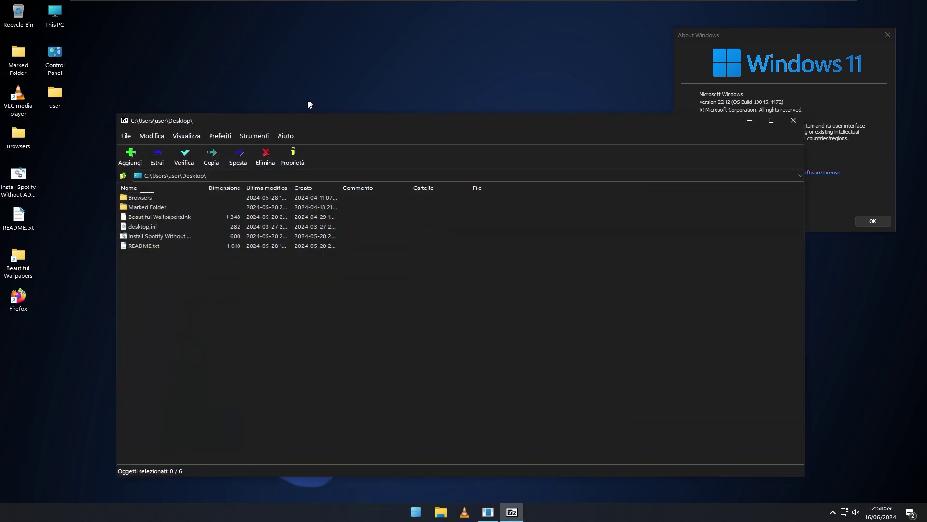
click(285, 136)
click(313, 167)
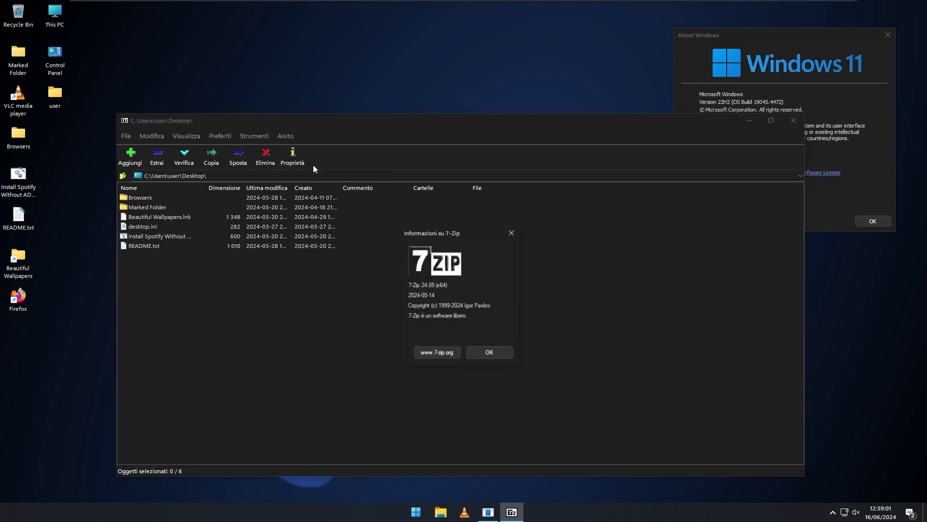
key(alt+F4)
key(alt+F4)
key(alt+F4)
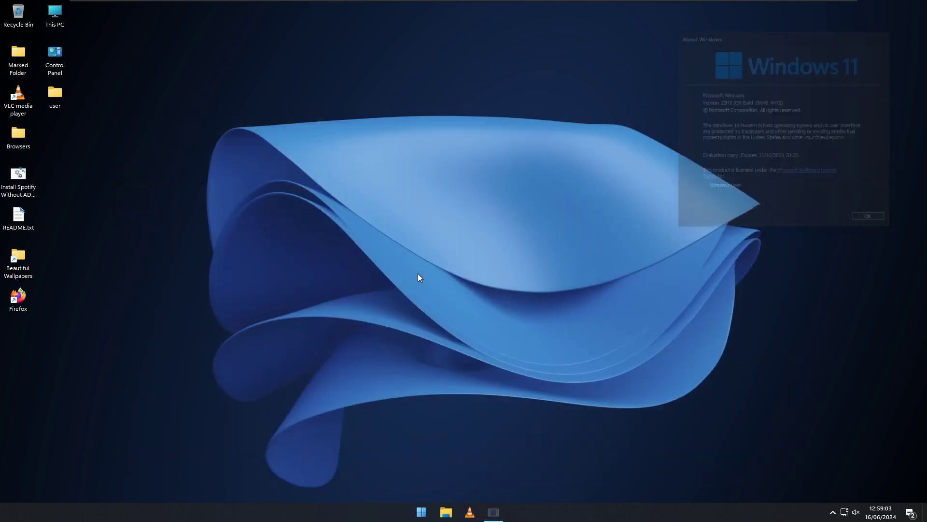
- Open Settings, check the Windows Update page under Update & Security, and close Settings
key(super)
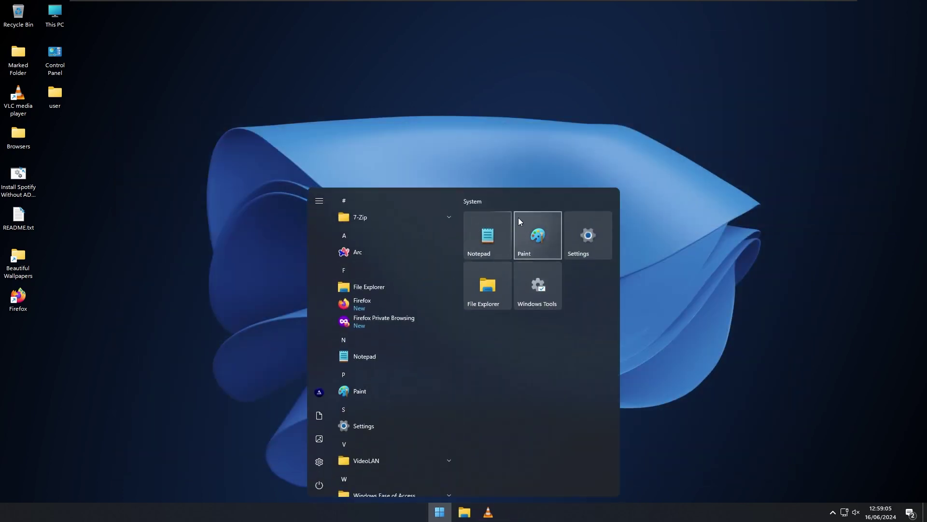
click(595, 238)
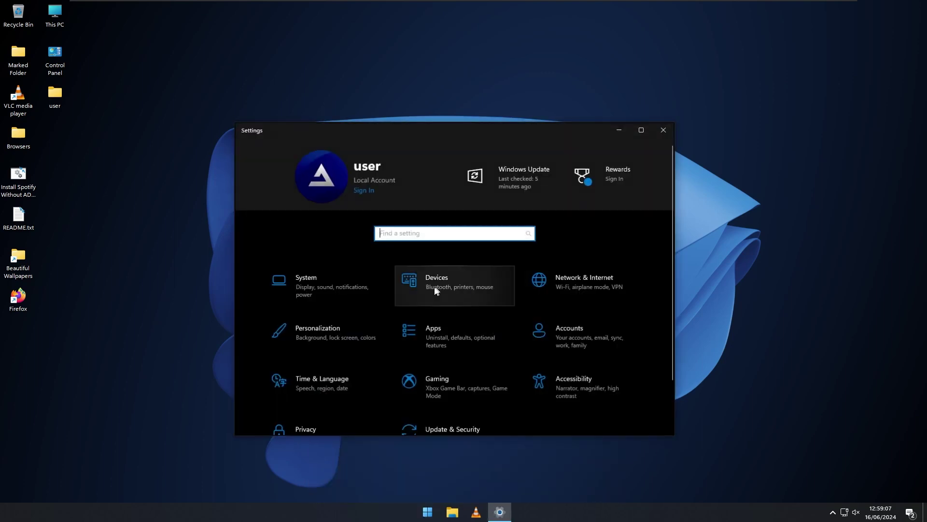
click(447, 381)
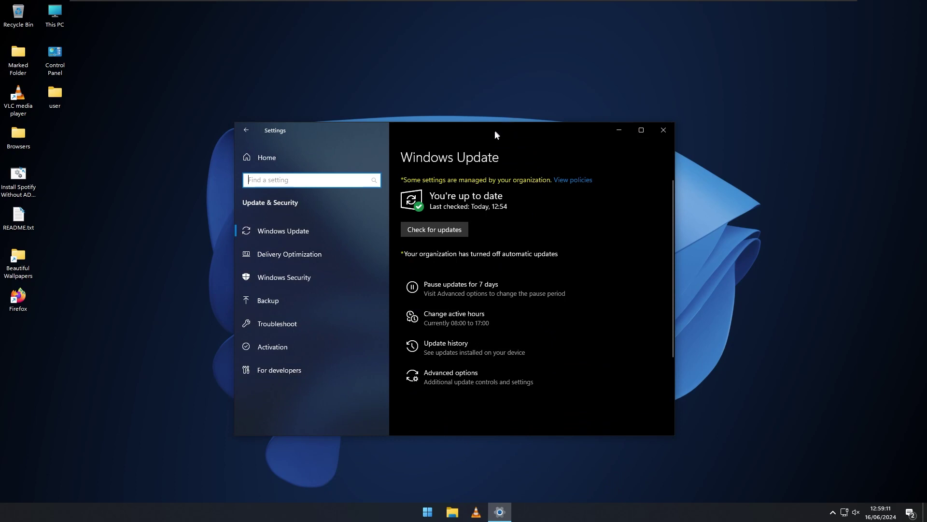
click(325, 372)
key(alt+F4)
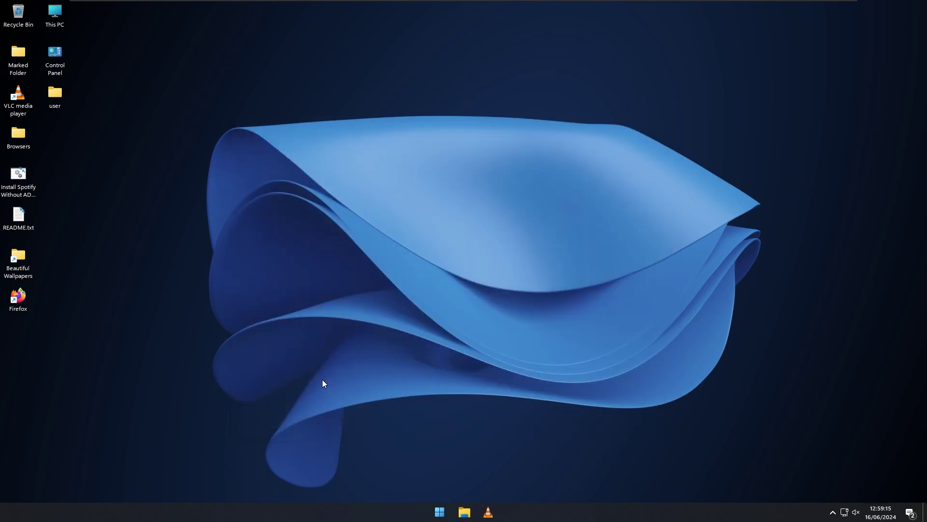
key(super)
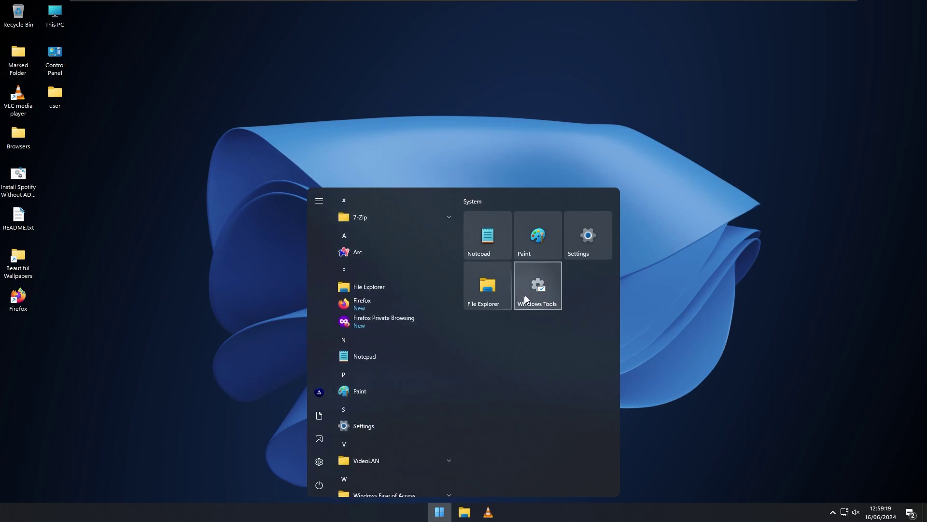
scroll(381, 261, down, 1)
key(Escape)
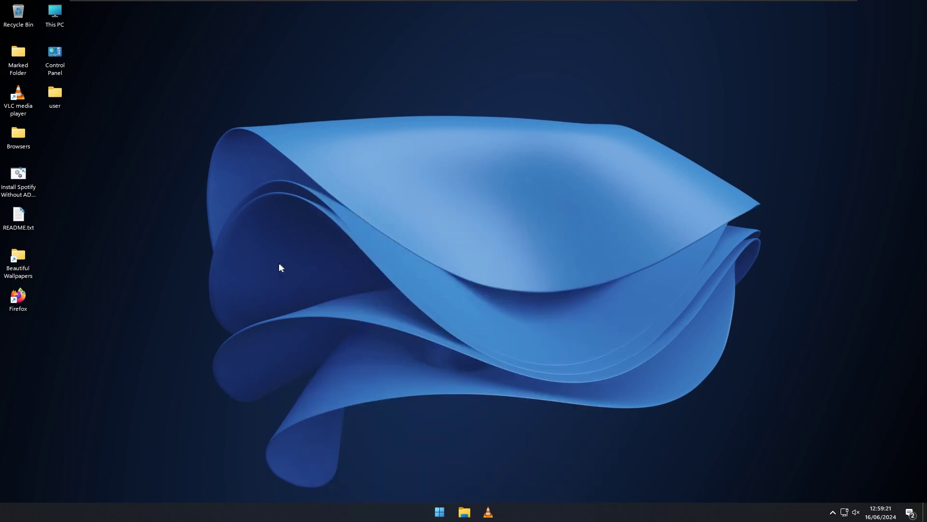
drag(283, 263, 181, 201)
key(super)
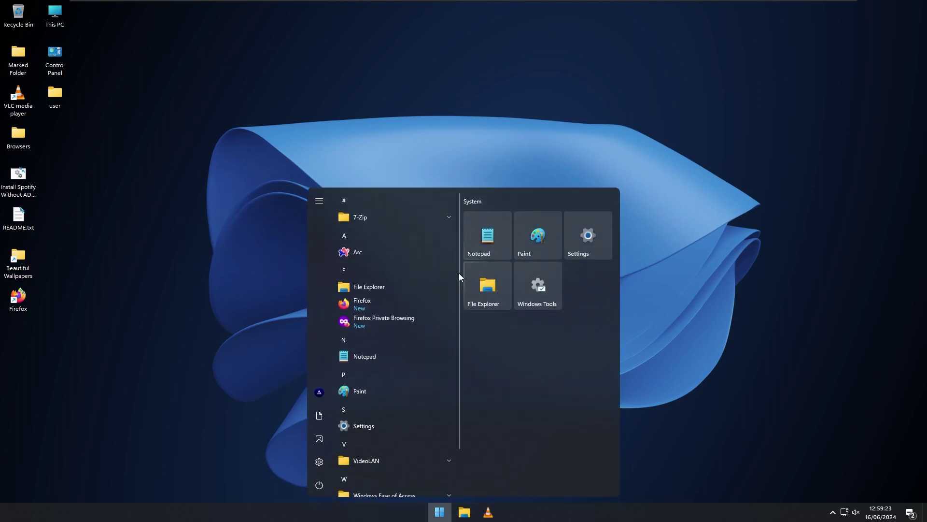
right_click(409, 512)
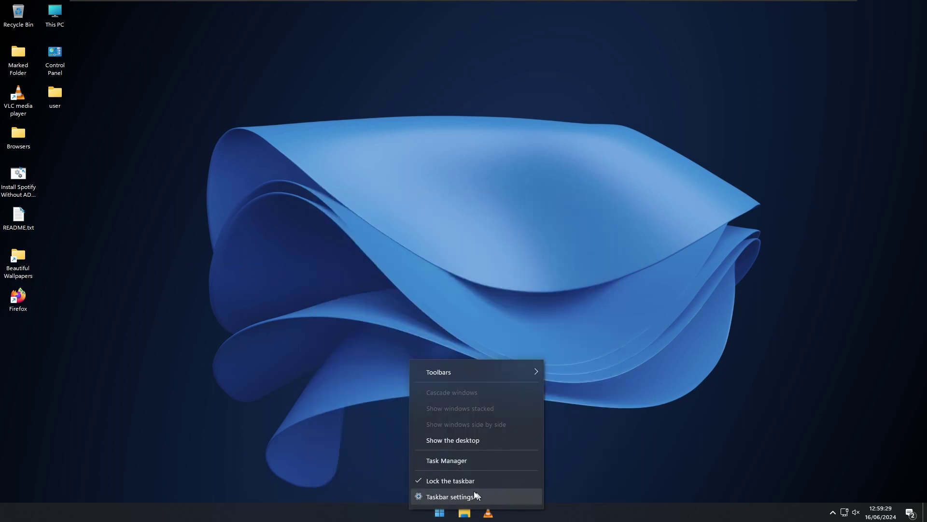
key(Escape)
key(super+x)
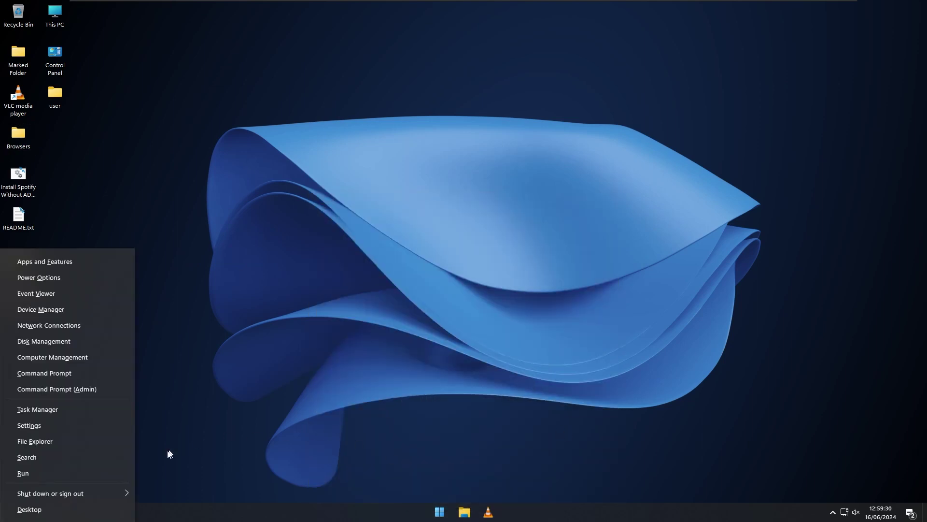
click(77, 508)
key(super)
scroll(382, 393, down, 3)
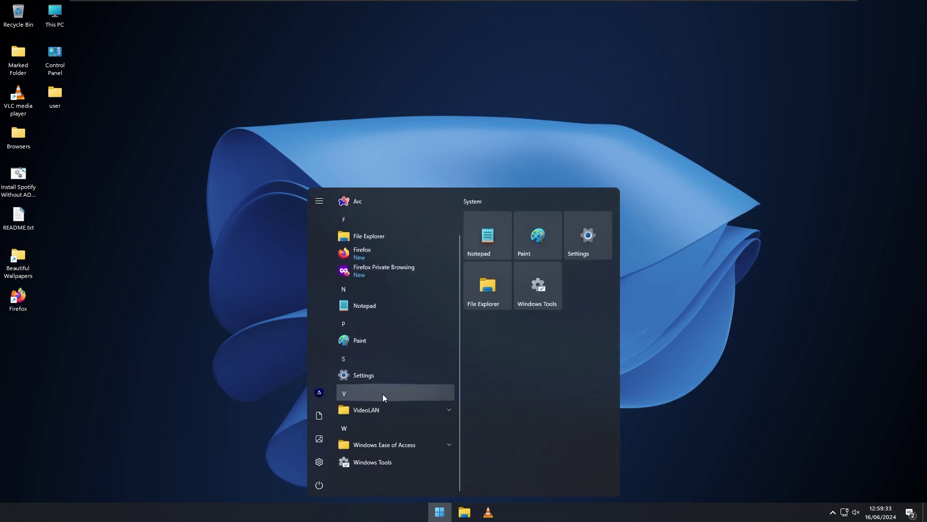
- Search Windows for ExplorerPatcher and dismiss the search results
scroll(398, 443, up, 1)
text(exp)
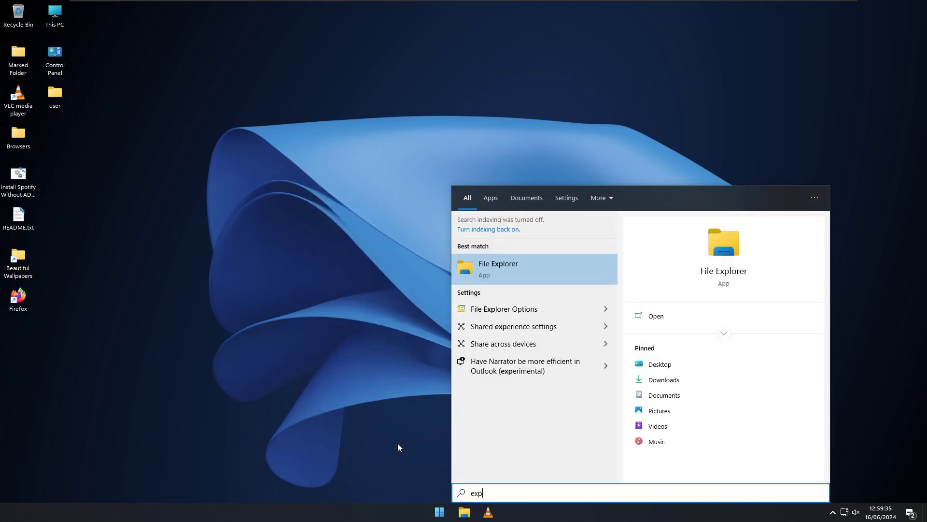
text(lorerpat)
key(Escape)
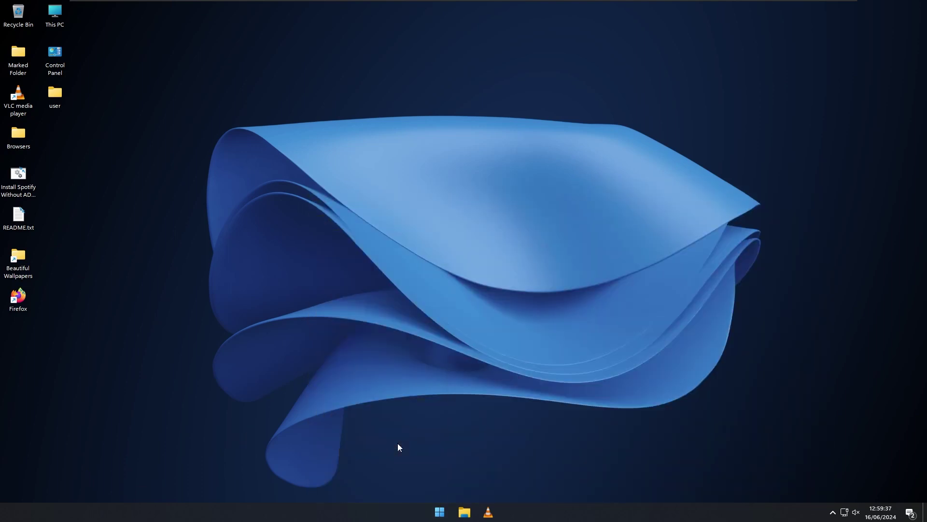
- Look through the taskbar's context options including Toolbars, and show the hidden tray icons
right_click(515, 512)
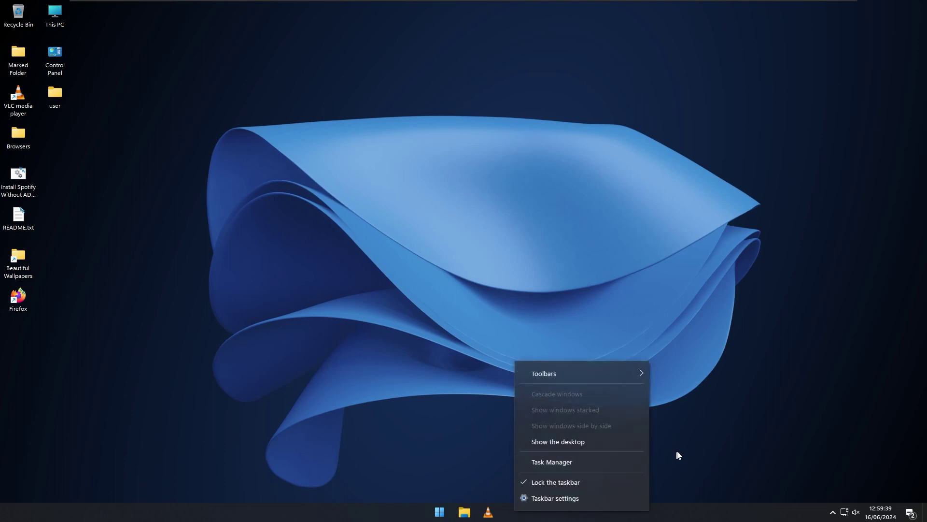
mouse_move(639, 379)
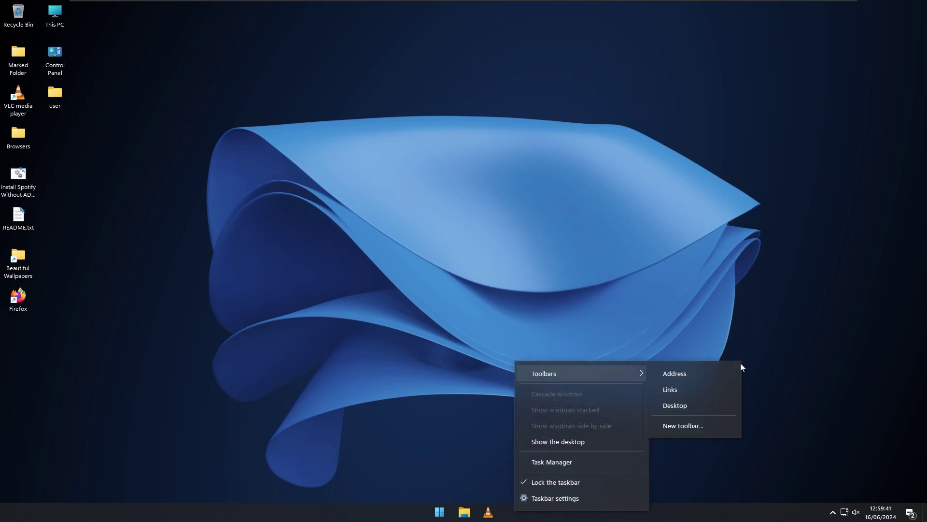
click(833, 512)
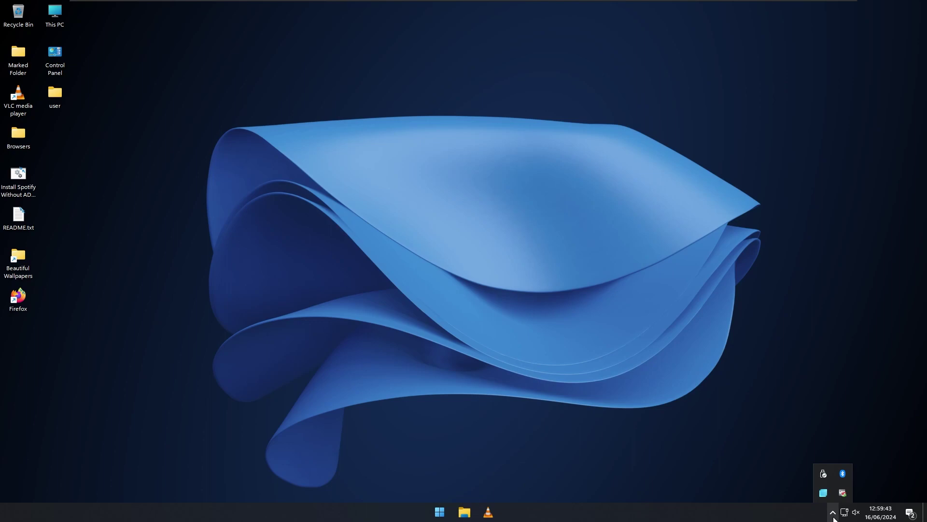
- Open Programs and Features by running appwiz.cpl
key(super+r)
text(appwi)
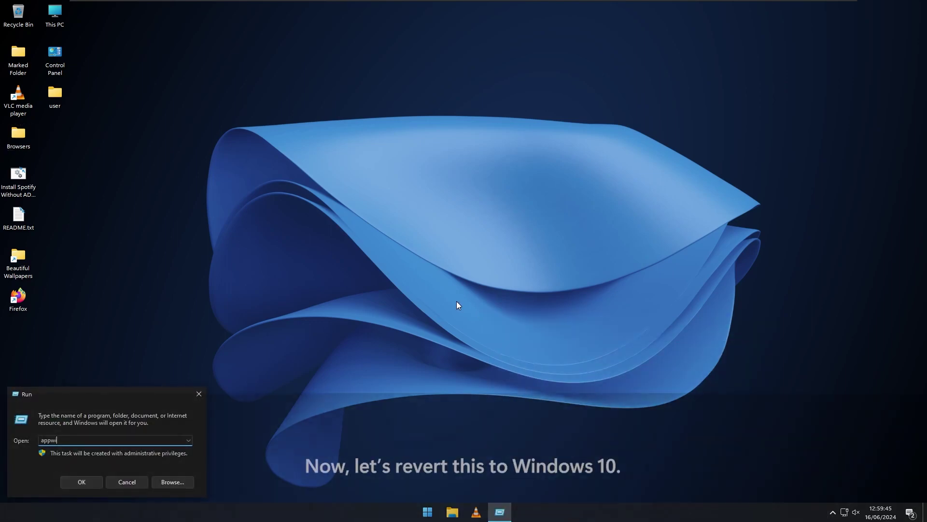
text(z.cpl)
key(Return)
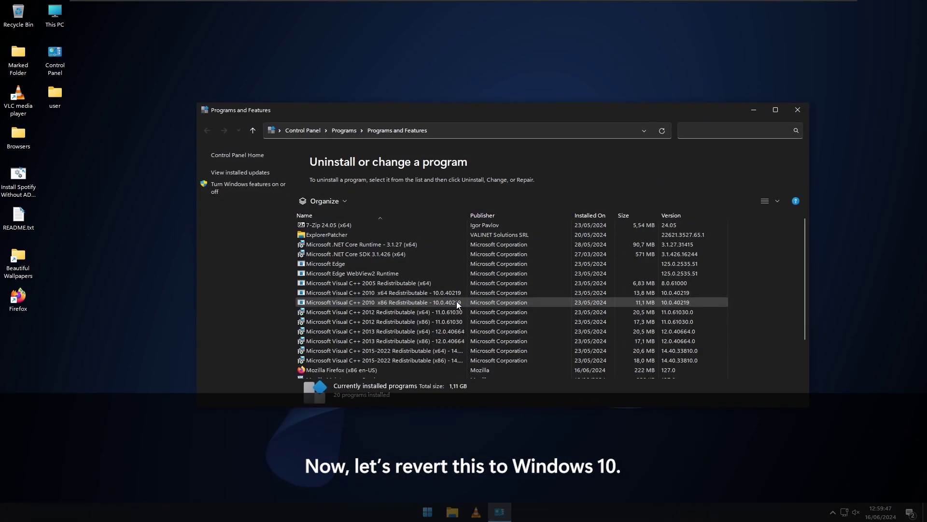
- Try to uninstall ExplorerPatcher, confirming its removal and dismissing the resulting dialog
click(350, 247)
key(Up)
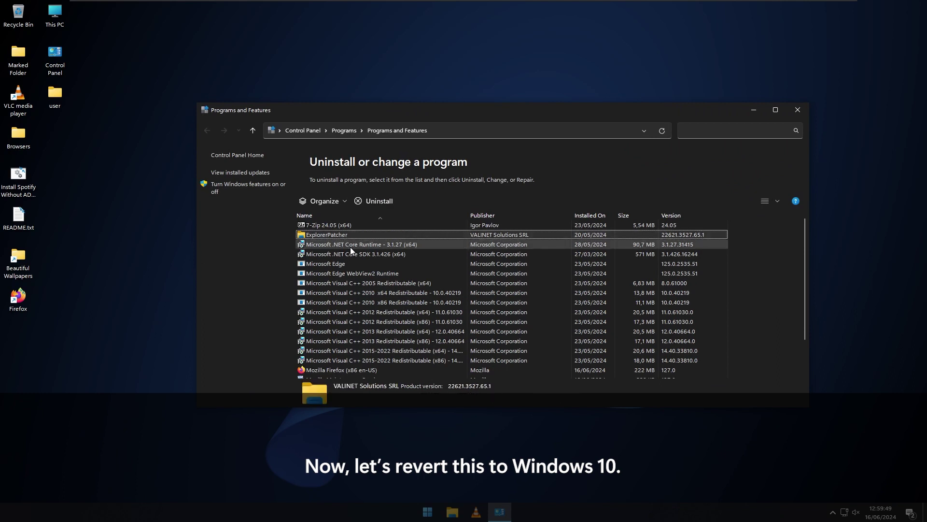
key(Return)
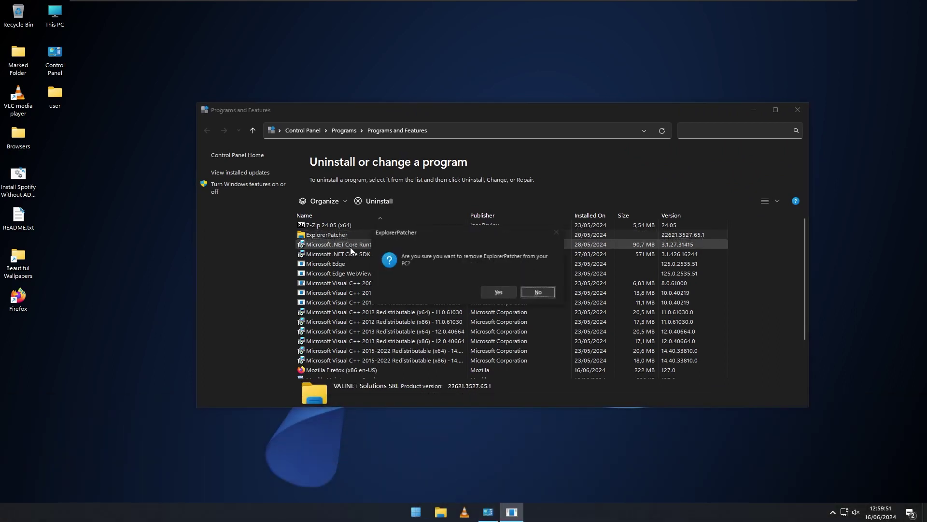
key(Left)
key(Return)
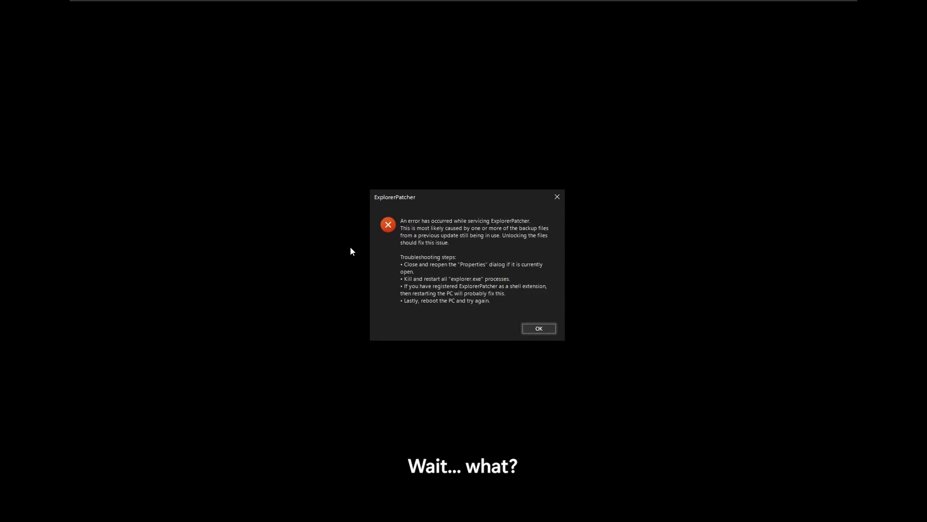
key(Return)
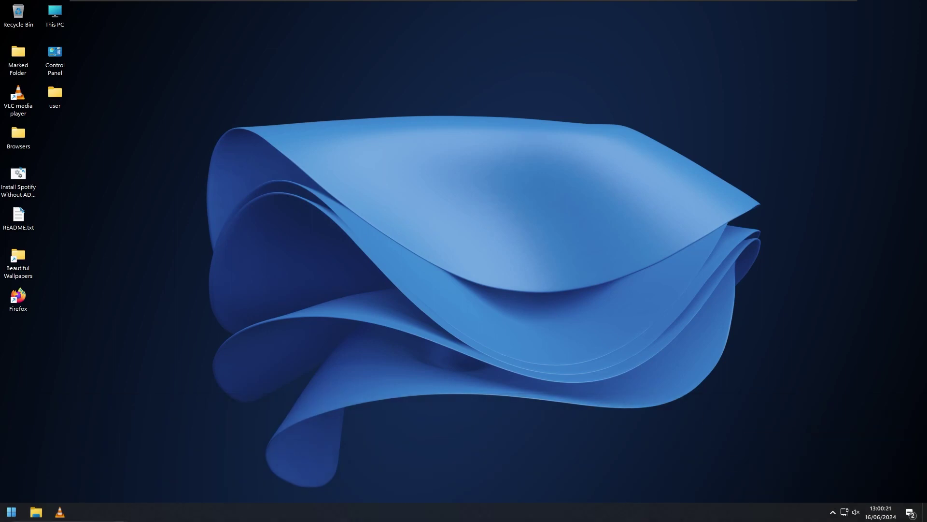
- Reopen Programs and Features and try to uninstall ExplorerPatcher and 7-Zip from the program list
key(super+r)
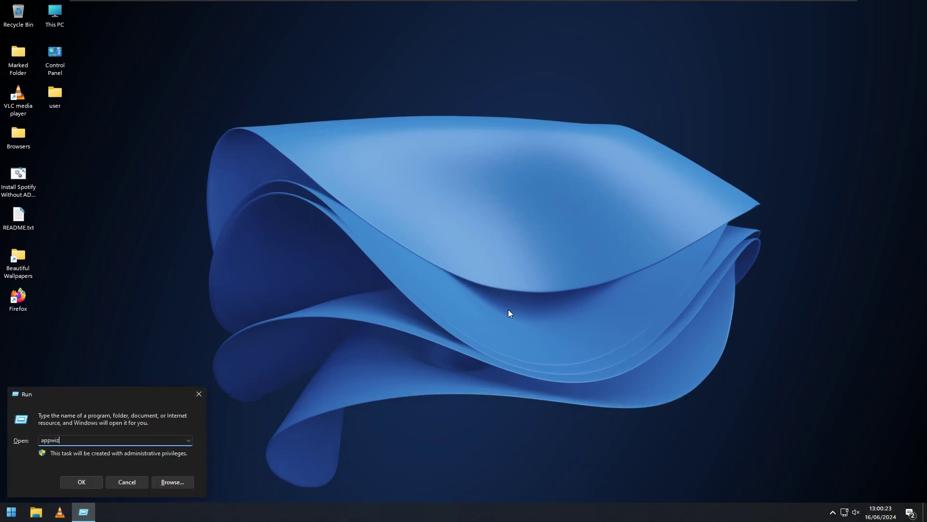
key(Return)
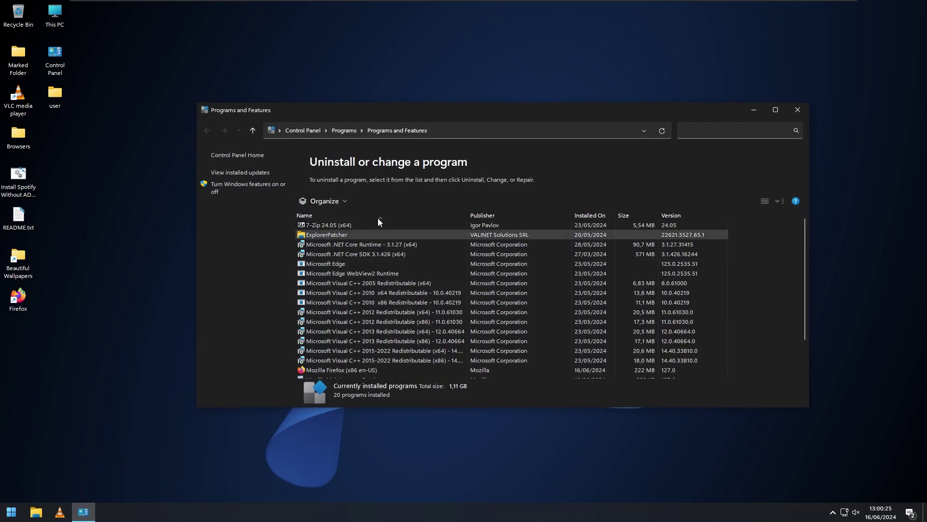
double_click(358, 226)
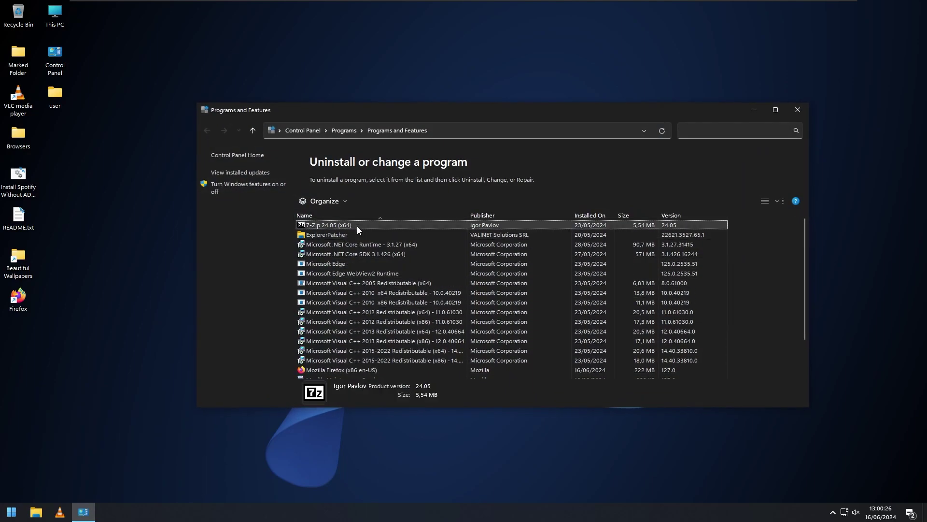
double_click(387, 233)
click(511, 271)
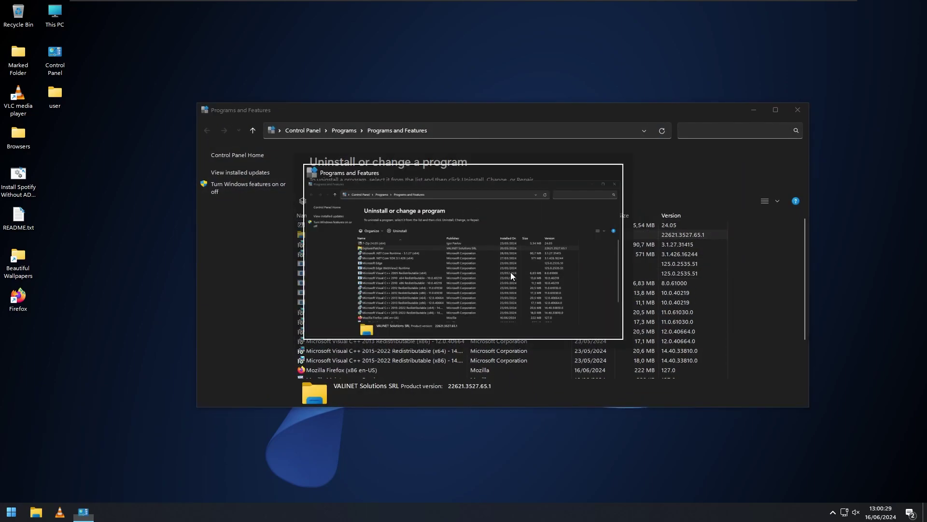
double_click(407, 223)
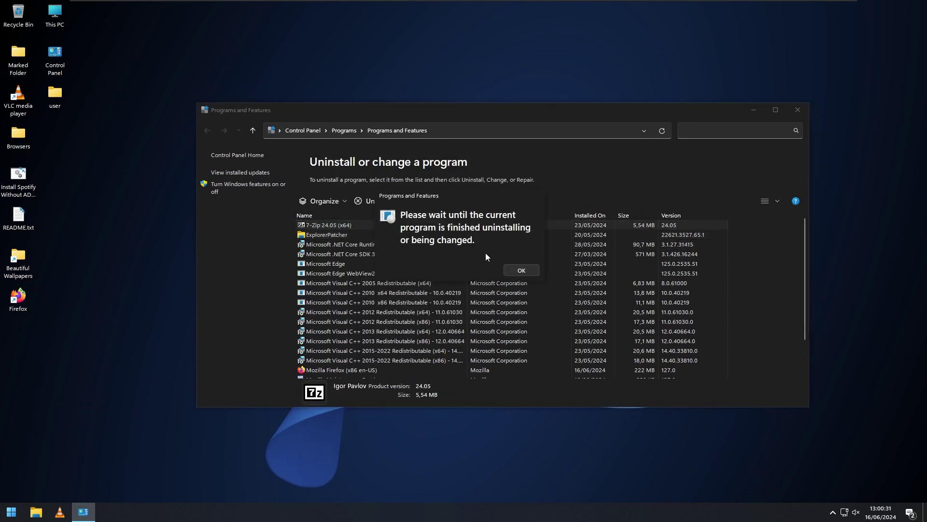
- Dismiss the uninstall message, close Programs and Features, and restart the computer
click(520, 271)
key(alt+F4)
key(super)
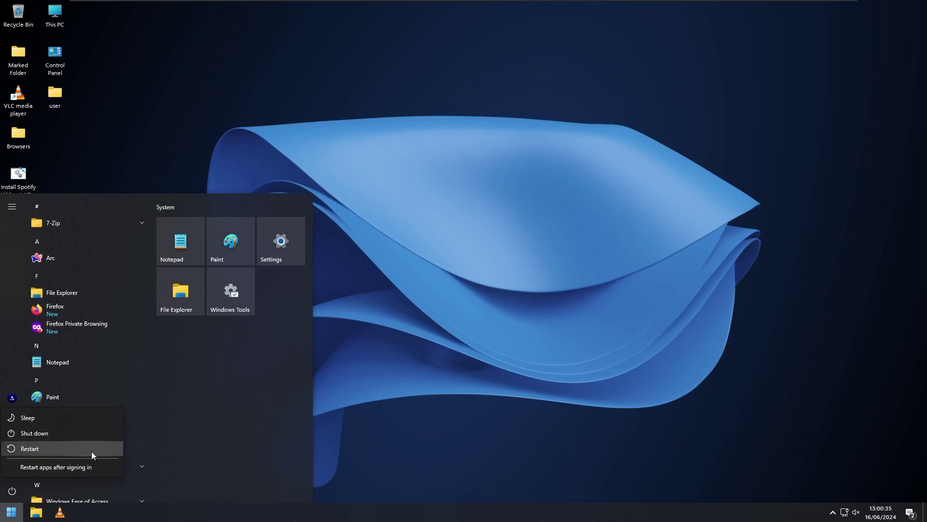
click(91, 450)
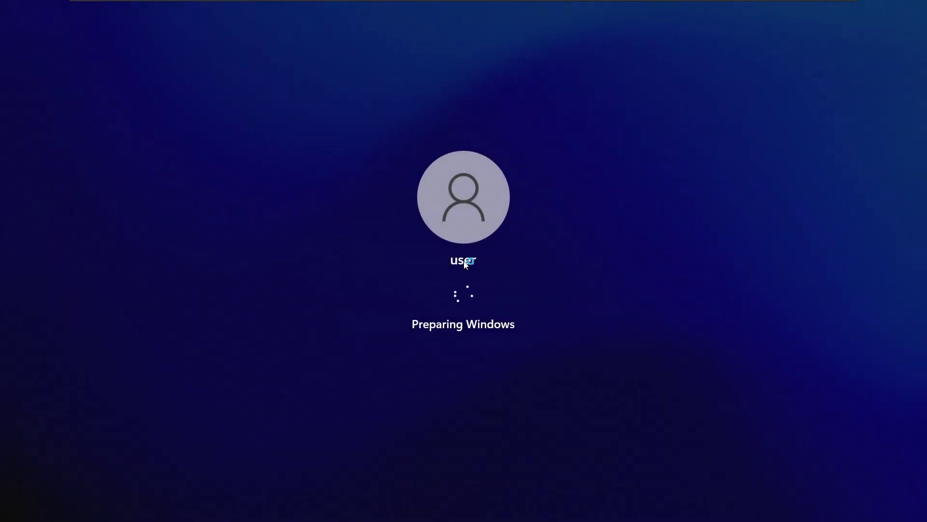
- Run appwiz.cpl after signing in and open the Rectify11 installer from the program list
key(super+r)
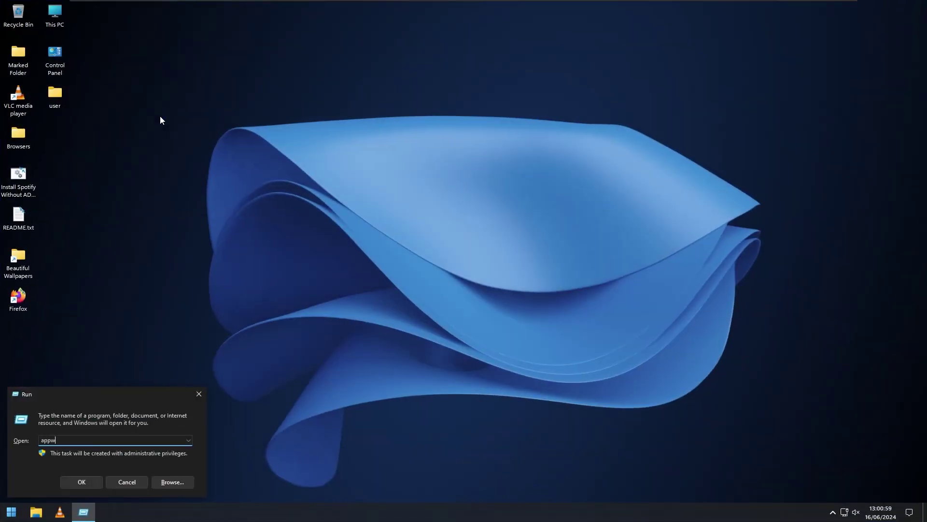
text(appwiz.cpl)
key(Return)
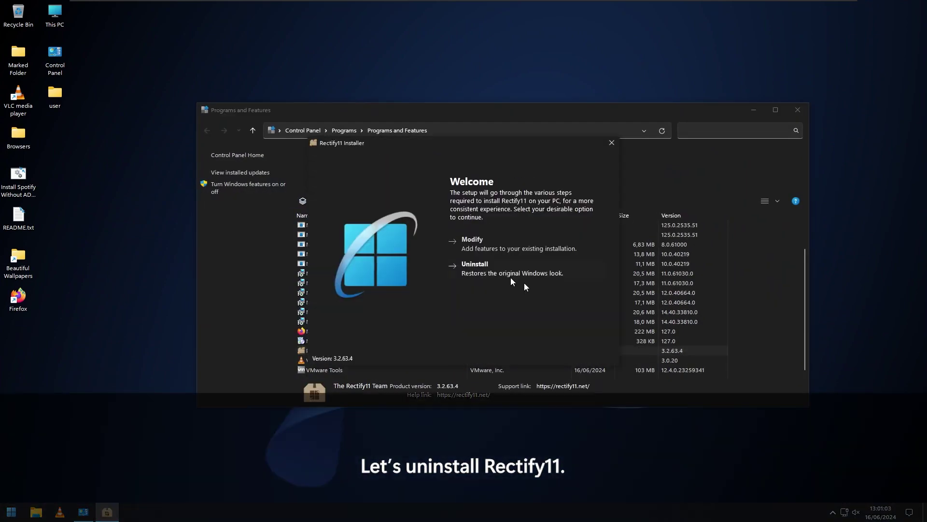
- Try to uninstall Rectify11 to restore the original Windows look, and dismiss the dialogs that interrupt it
click(520, 266)
click(482, 260)
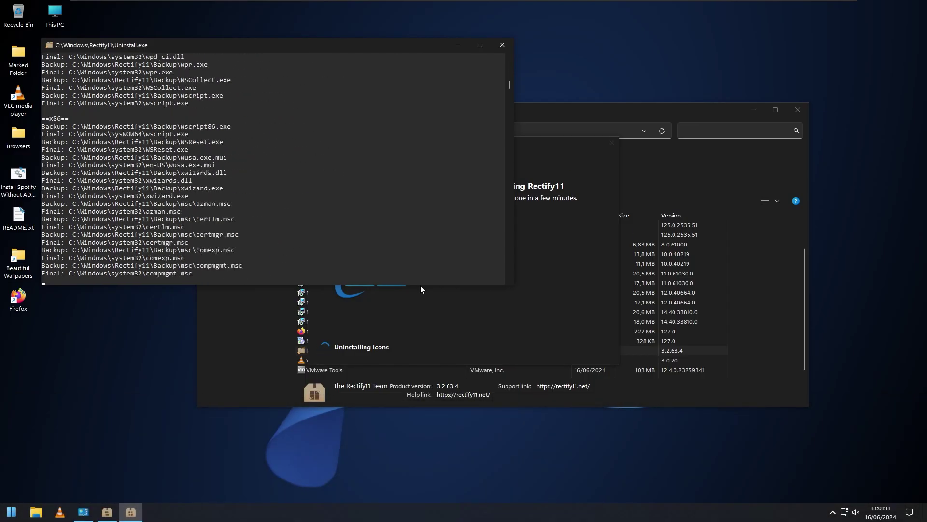
key(Return)
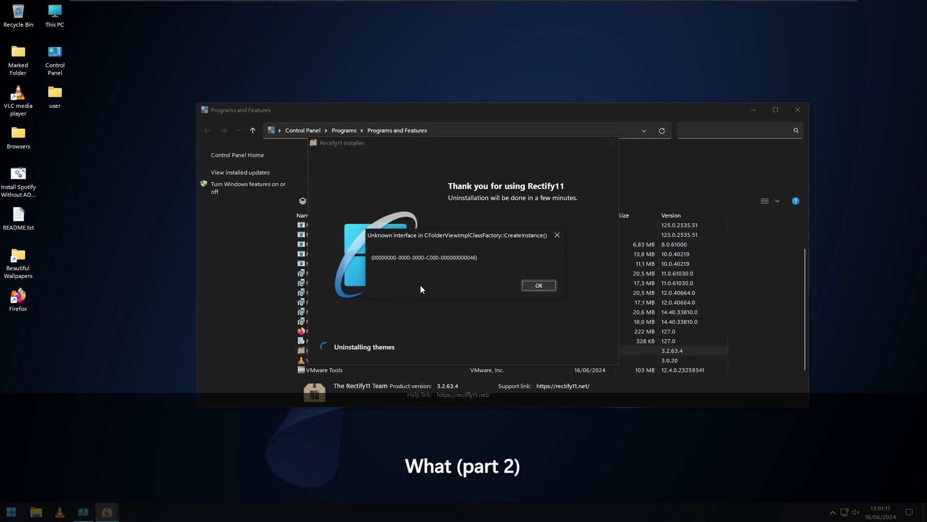
key(Return)
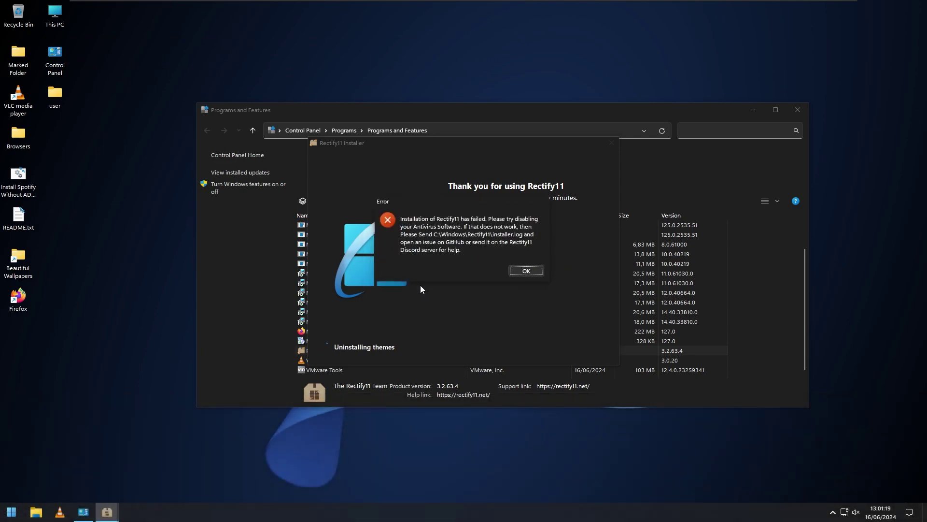
key(Return)
key(super+r)
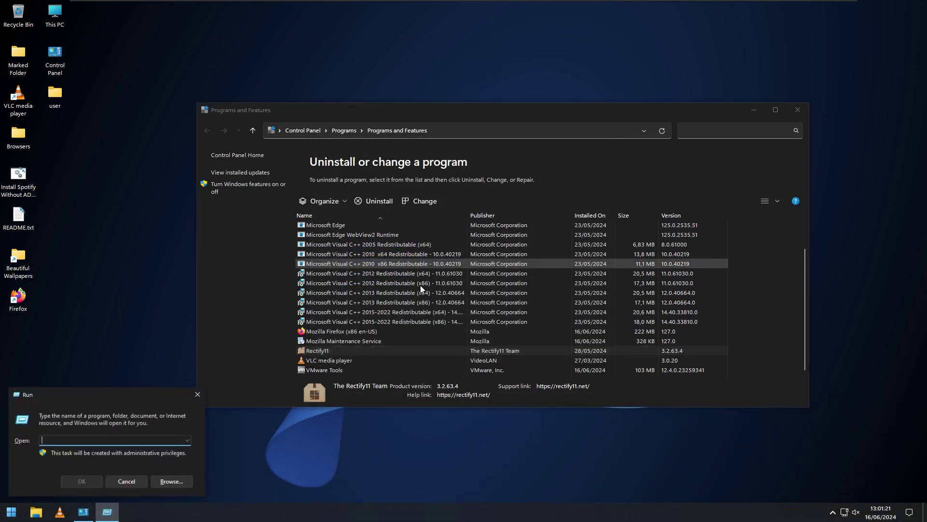
key(Escape)
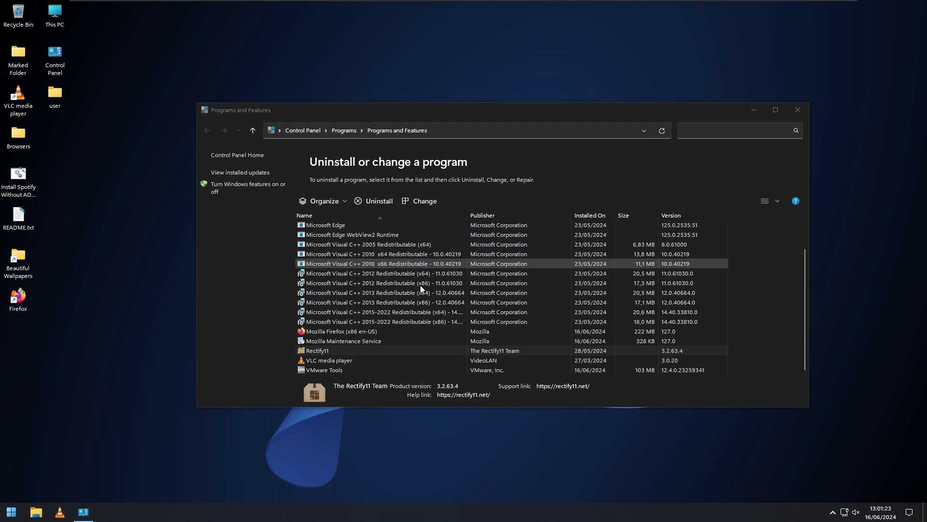
click(370, 334)
key(Escape)
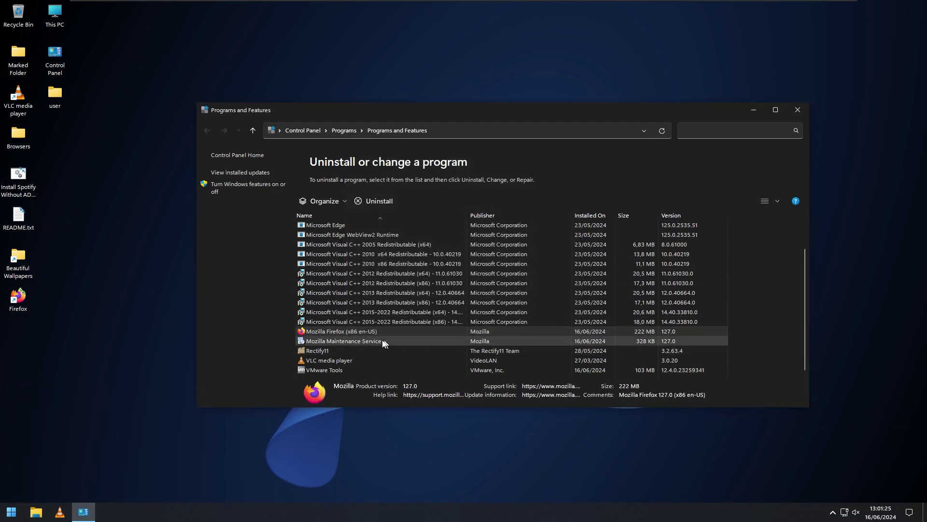
- Uninstall VLC media player with English as the uninstaller language, and check the Start menu's app list
double_click(371, 362)
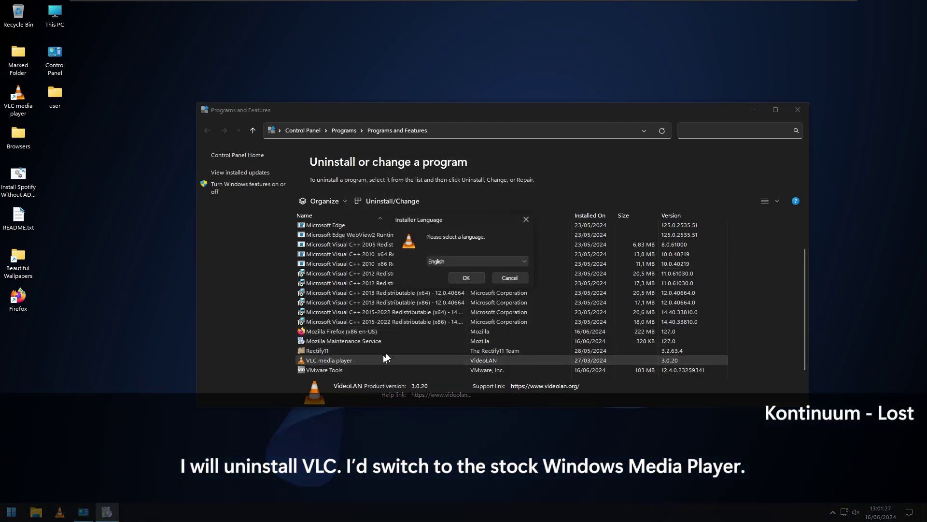
click(477, 275)
click(518, 332)
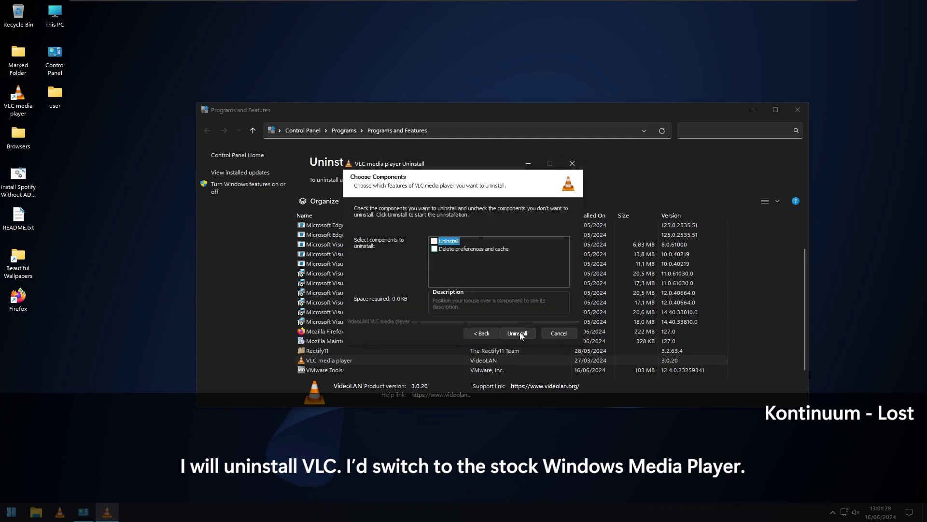
click(520, 333)
click(520, 332)
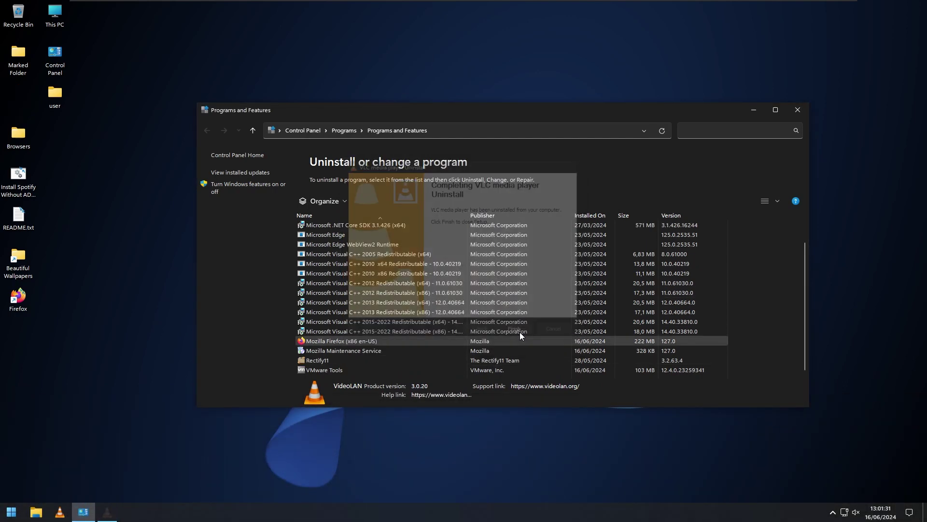
key(super)
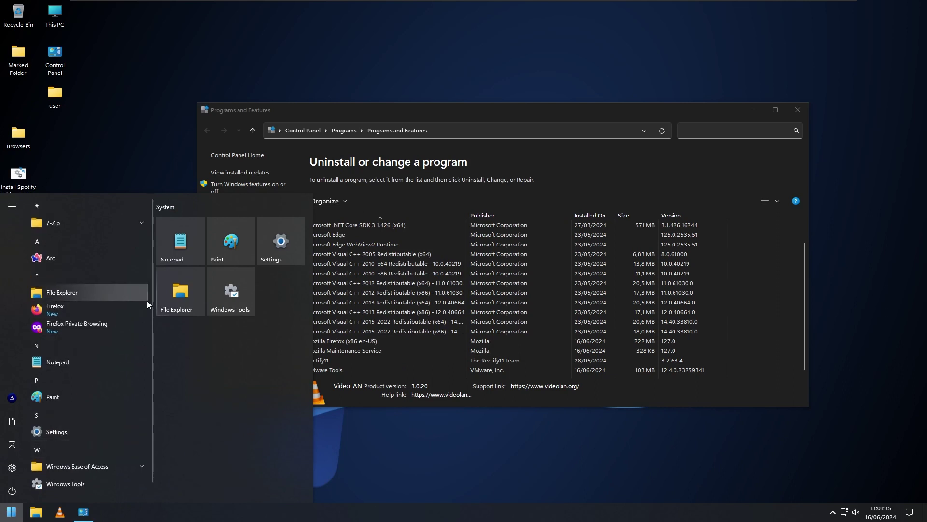
key(super)
- Retry uninstalling ExplorerPatcher from the program list and dismiss its dialog
scroll(421, 358, up, 1)
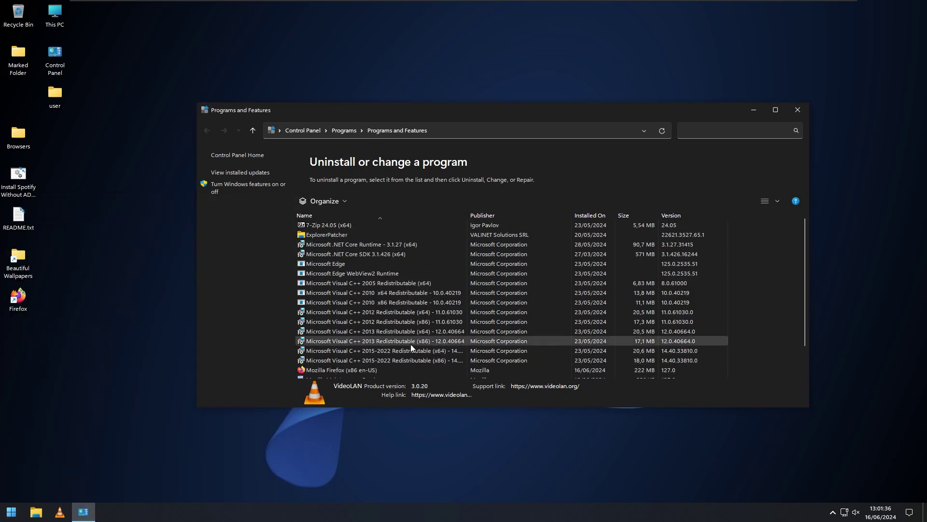
double_click(376, 235)
click(510, 295)
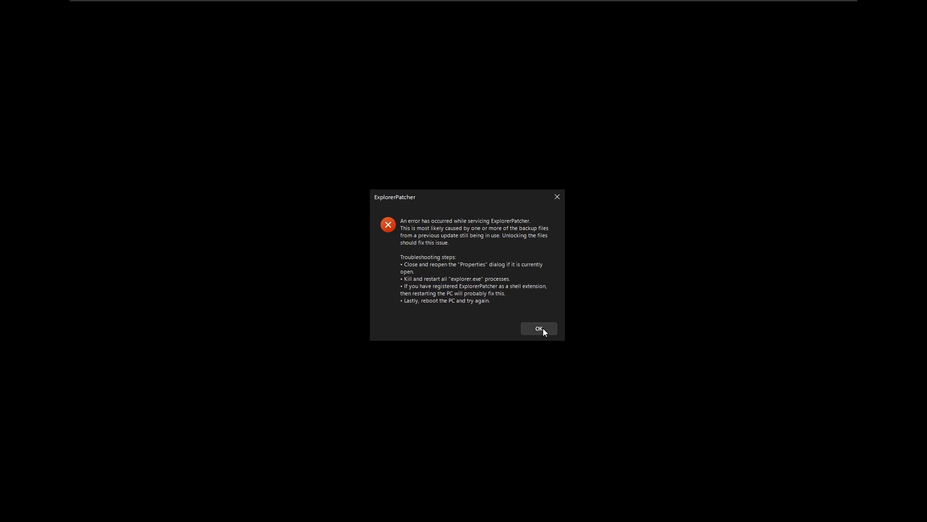
click(538, 328)
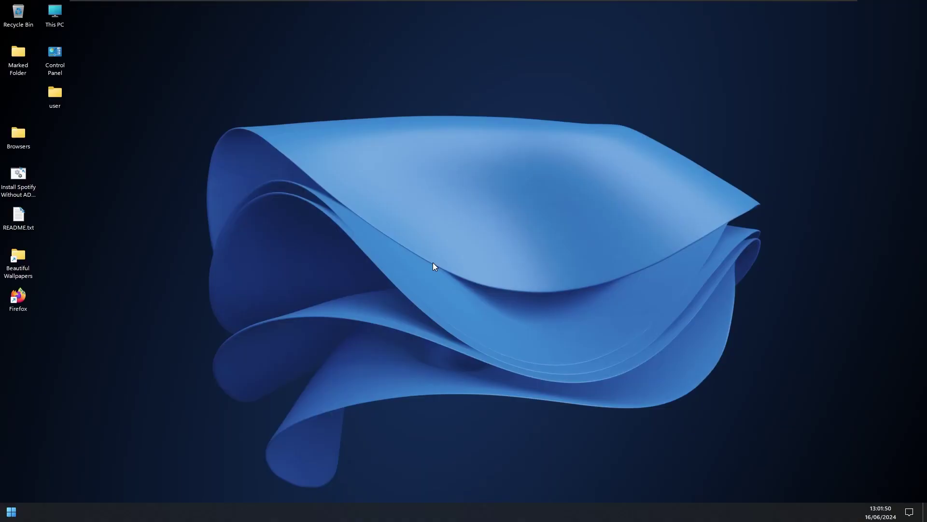
- Check the Start menu and the Settings home page, close Settings, and open a File Explorer window
key(super)
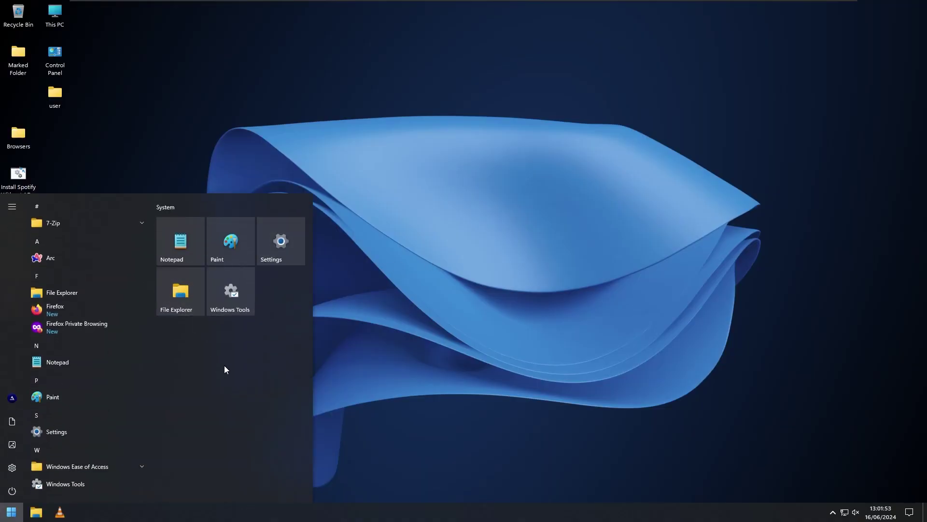
key(super+i)
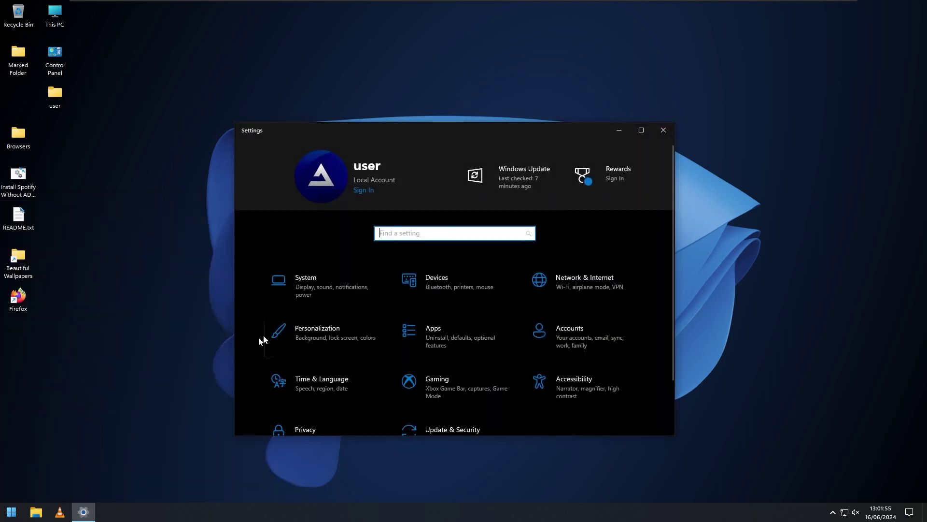
key(alt+F4)
key(super+e)
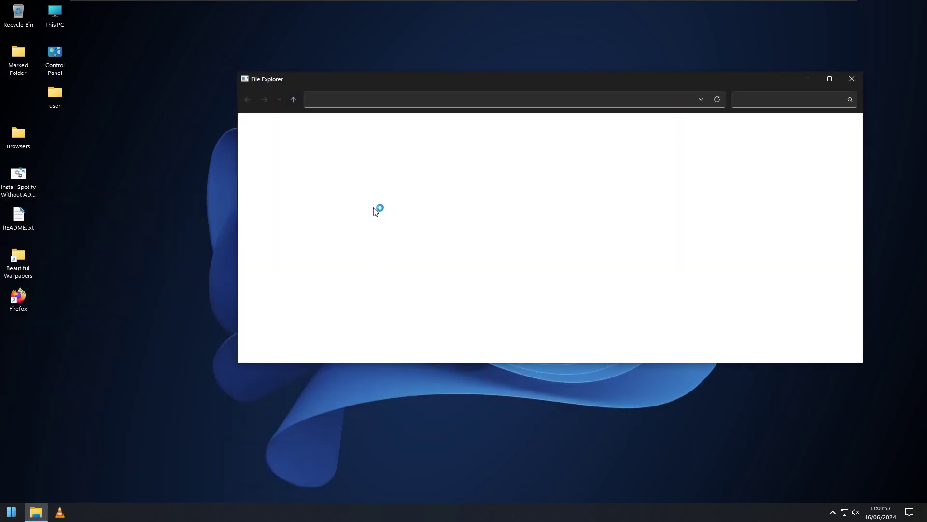
drag(401, 80, 386, 108)
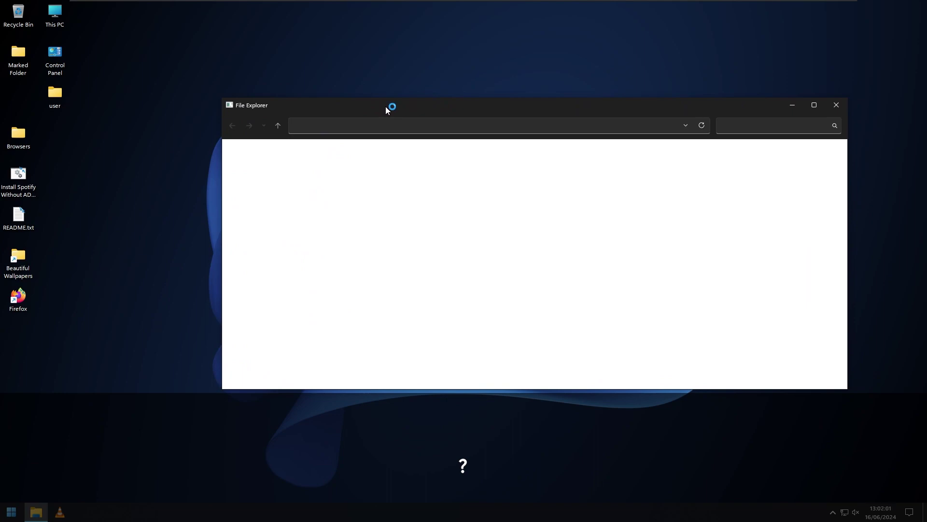
- Restart Windows from the security options screen and check the File Explorer window again
key(ctrl+alt+Delete)
click(901, 501)
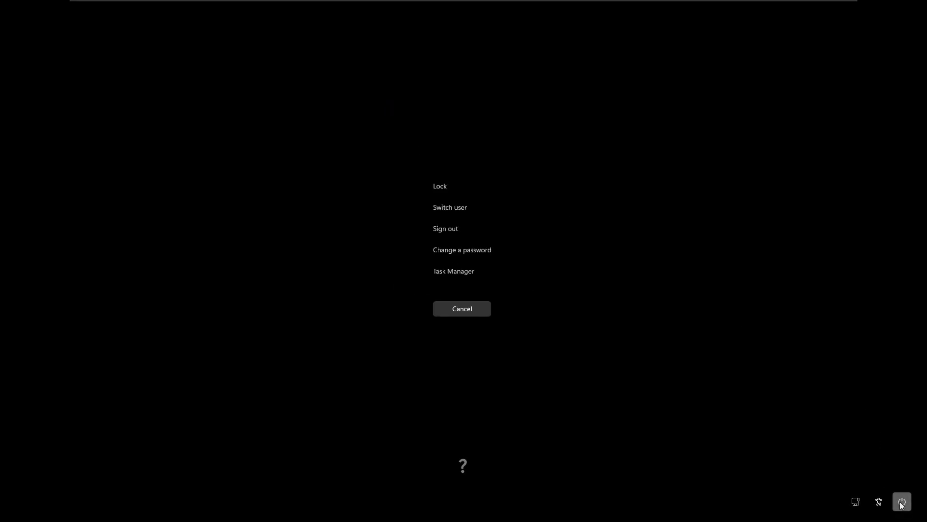
click(888, 479)
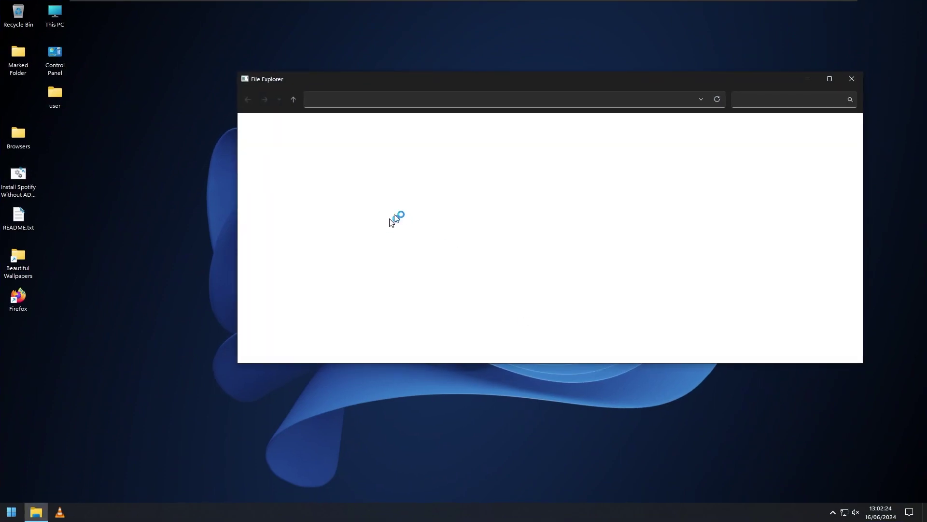
drag(405, 86, 372, 83)
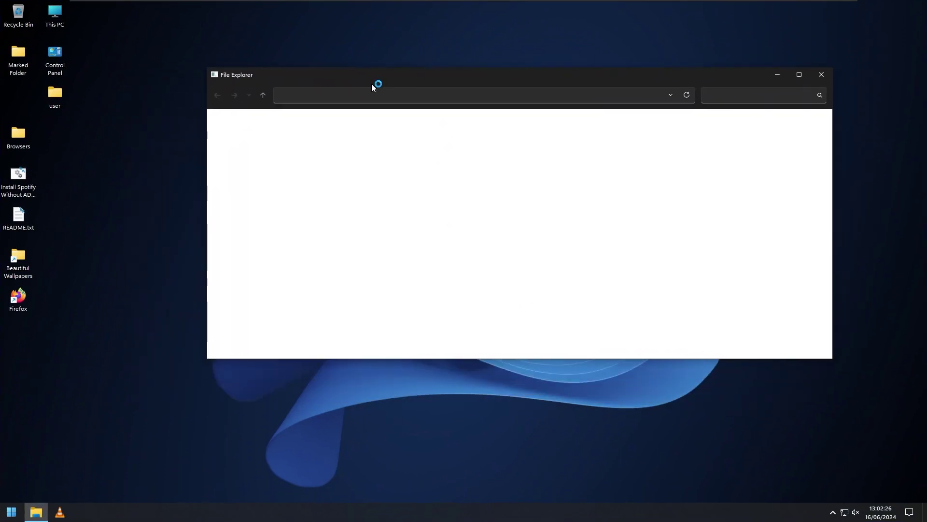
- Open a Command Prompt through cmd and run sfc /scannow to verify the system files
key(super+r)
text(cmd)
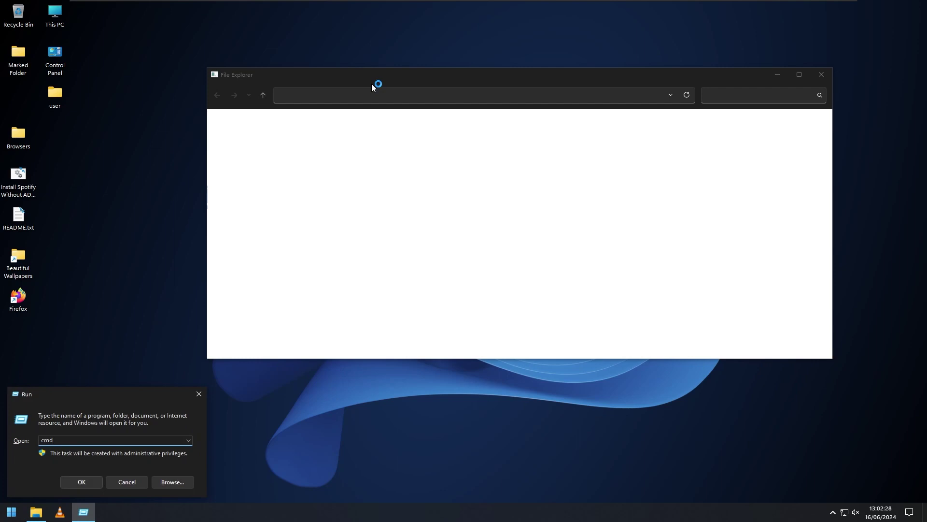
key(Return)
text(sf)
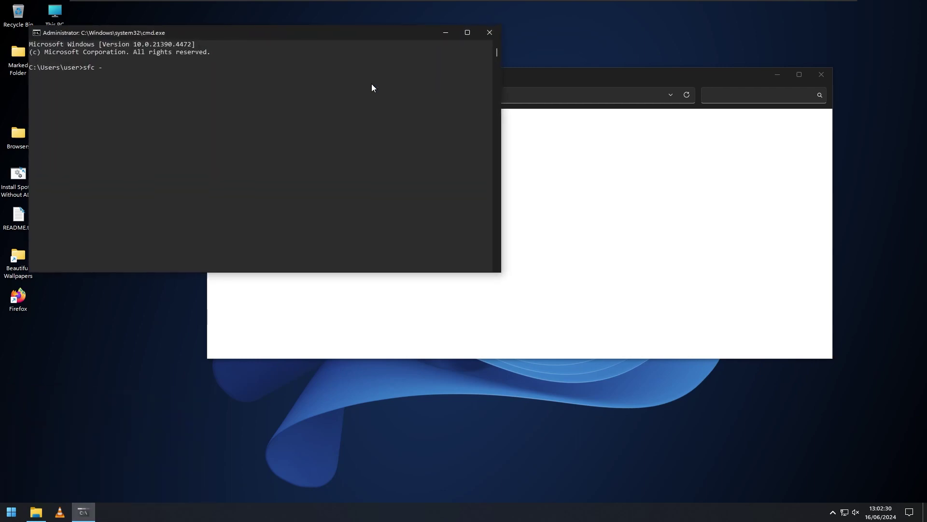
text(c /sa)
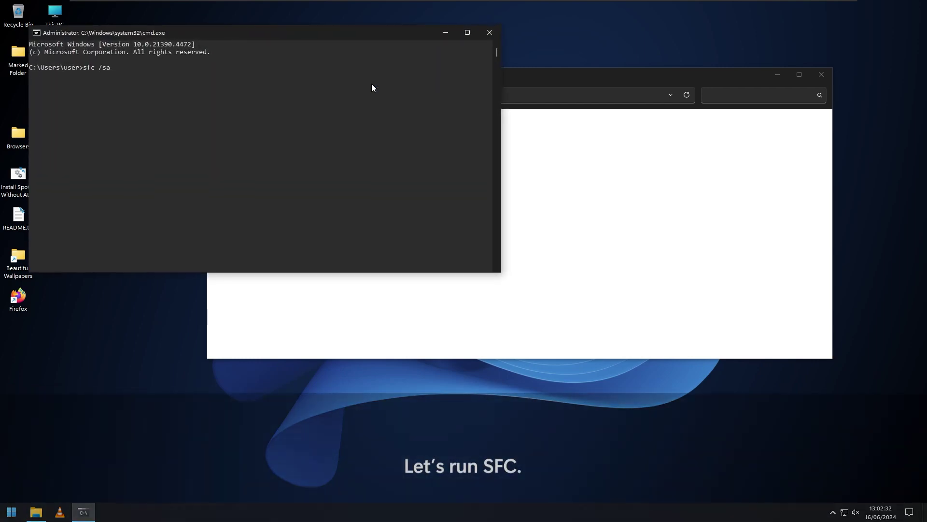
text(cannow)
key(Return)
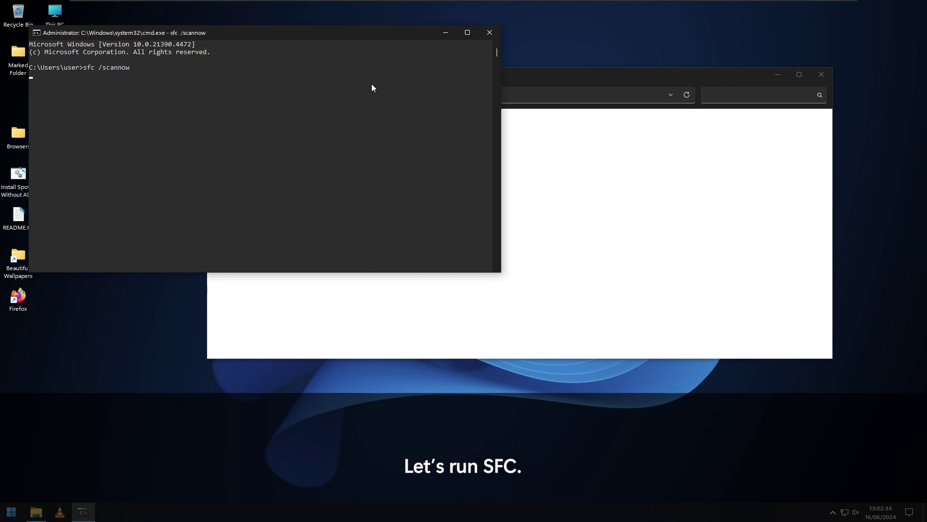
- Open Task Manager and a second File Explorer window, and restart the Windows Explorer process
click(590, 183)
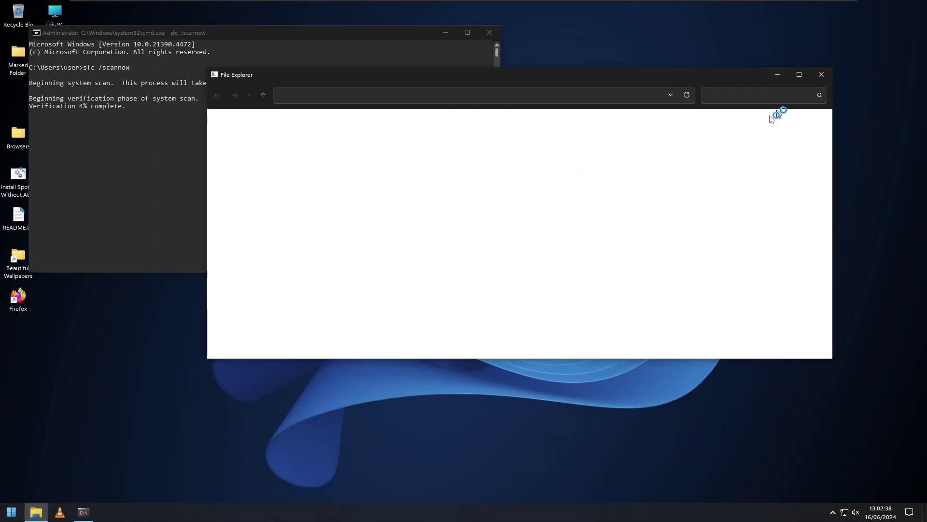
key(ctrl+shift+Escape)
key(super+e)
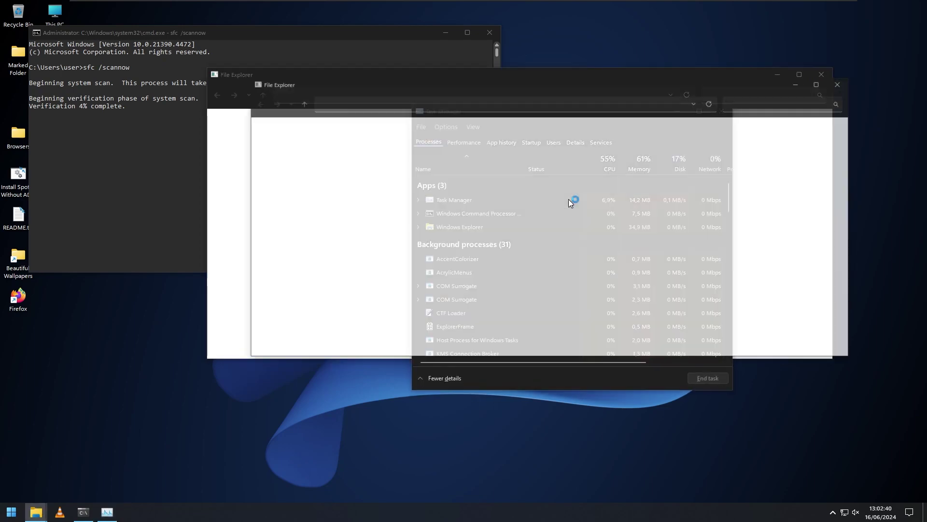
key(alt+Tab)
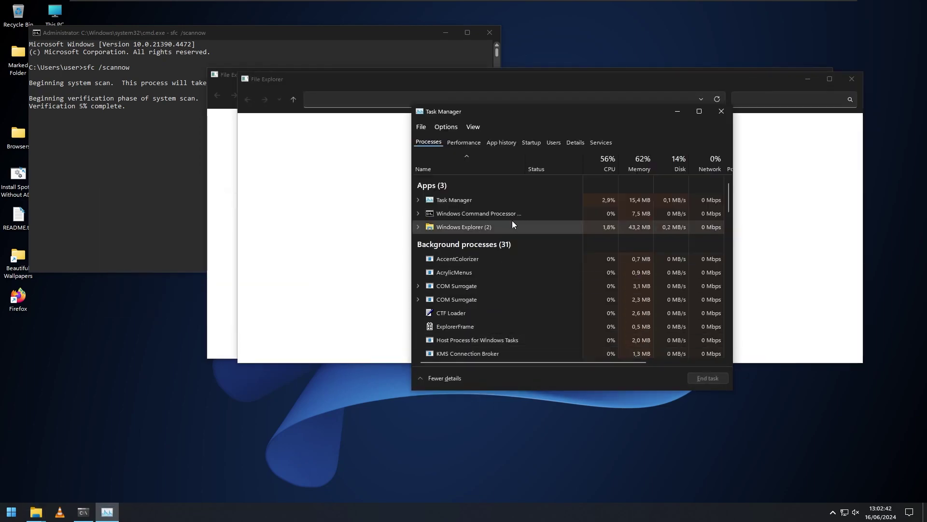
right_click(512, 223)
click(572, 236)
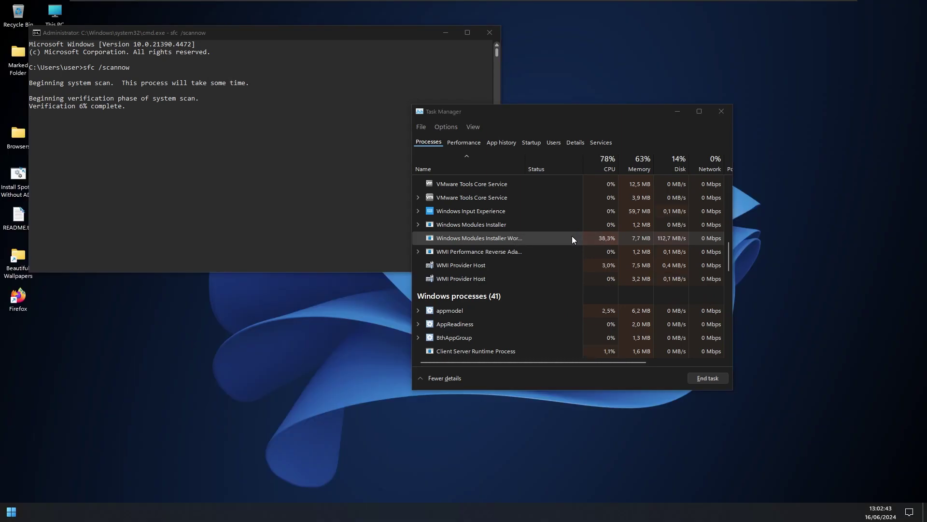
- Run C:\windows\resources\themes\aero.theme to apply the default Windows 10 theme
key(super+r)
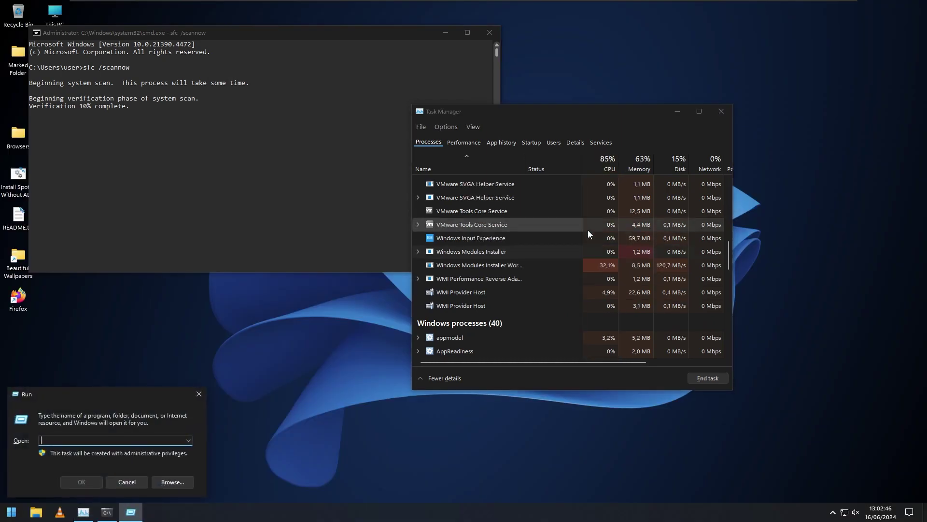
text(C:\)
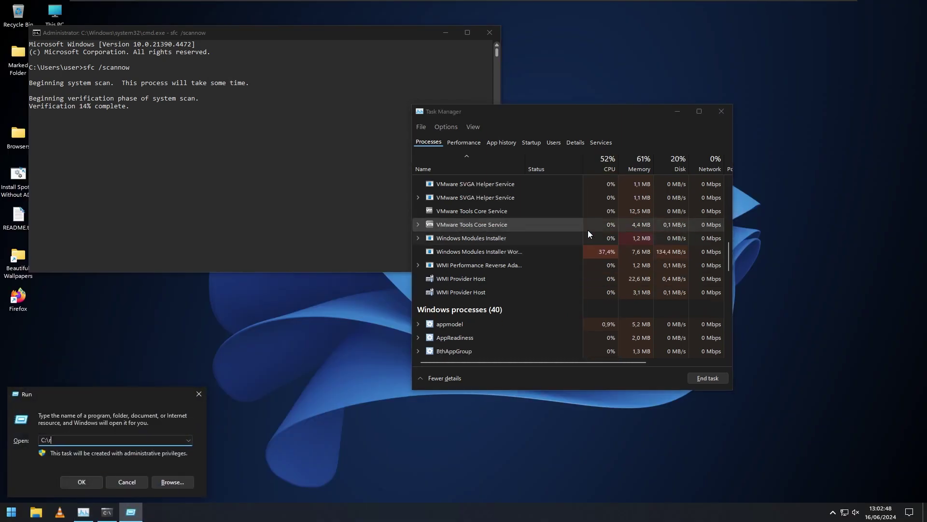
text(windowsesources)
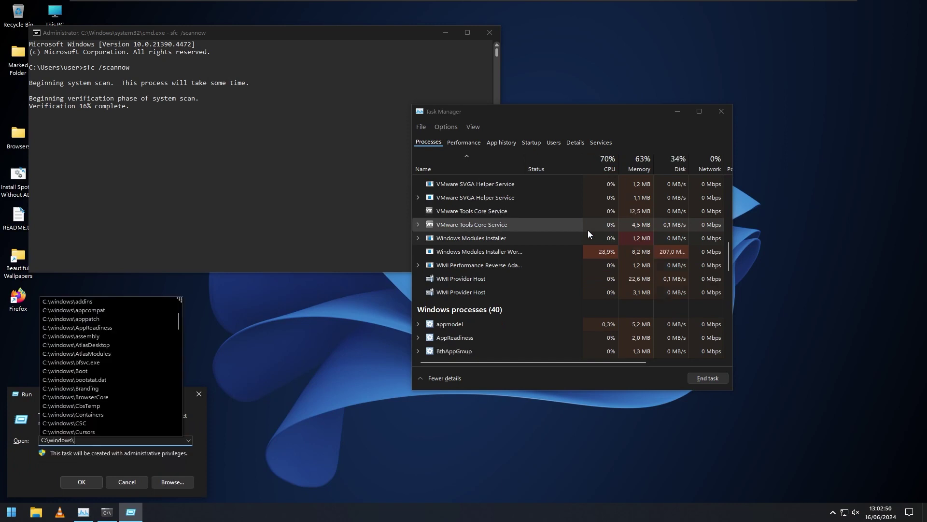
text(\)
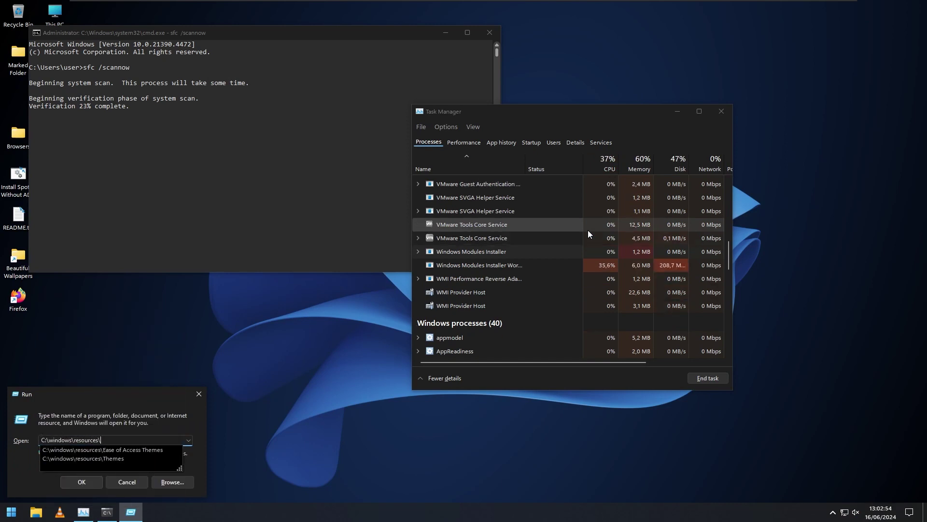
text(themes\)
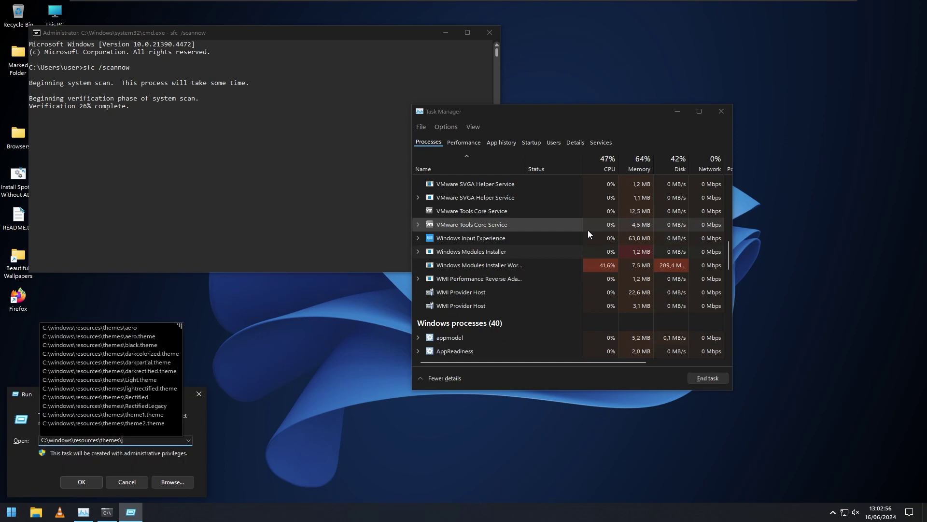
text(aero.theme)
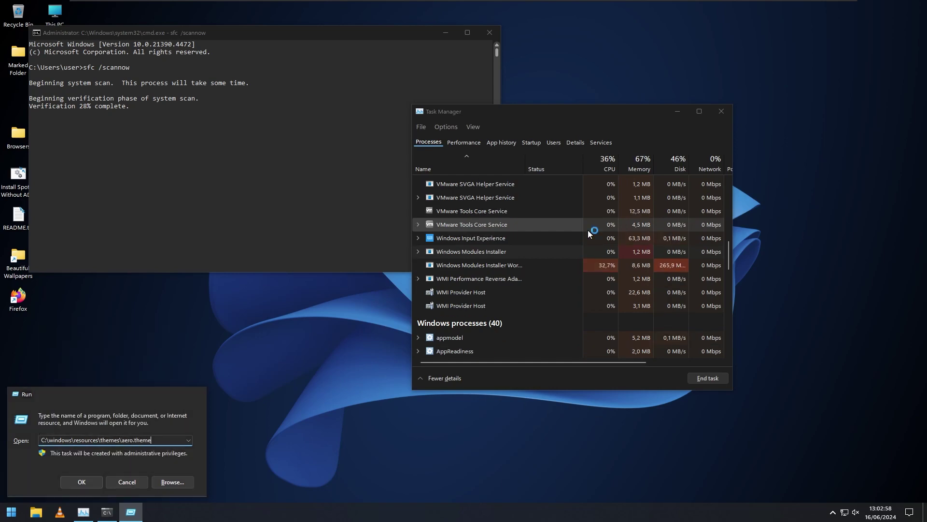
key(Return)
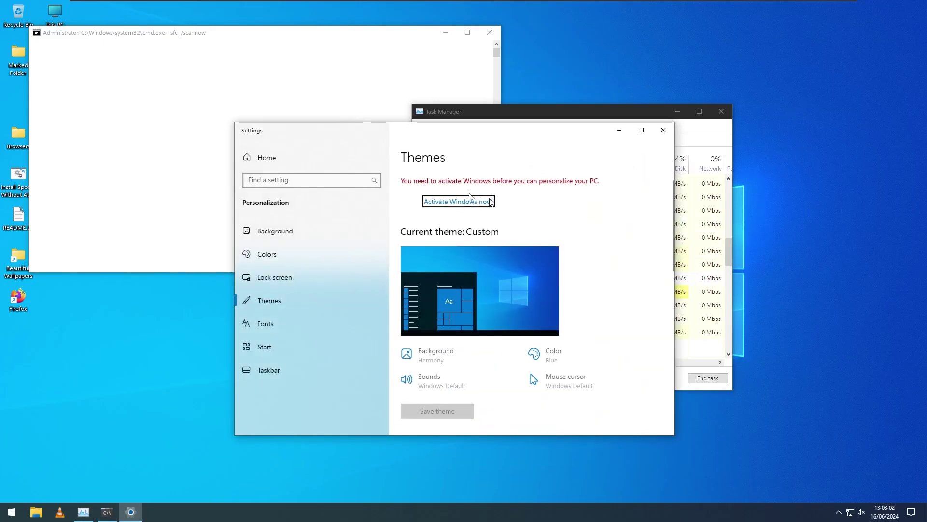
- Move the Command Prompt window clear of the desktop's edge and highlight its text to read the scan output
drag(241, 39, 303, 57)
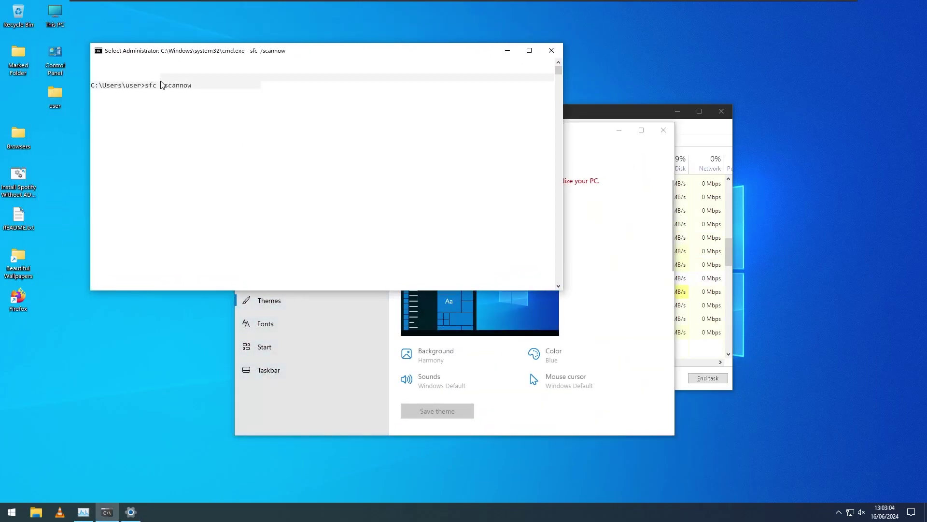
drag(162, 77, 178, 78)
drag(238, 100, 58, 49)
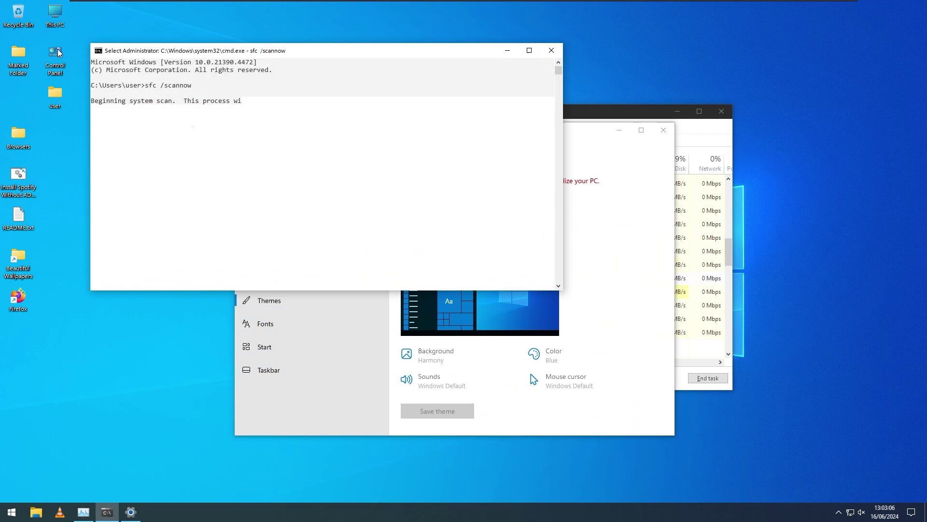
- Set the Command Prompt's screen background to blue (0, 55, 218) in its properties and check its text area
right_click(277, 75)
right_click(275, 59)
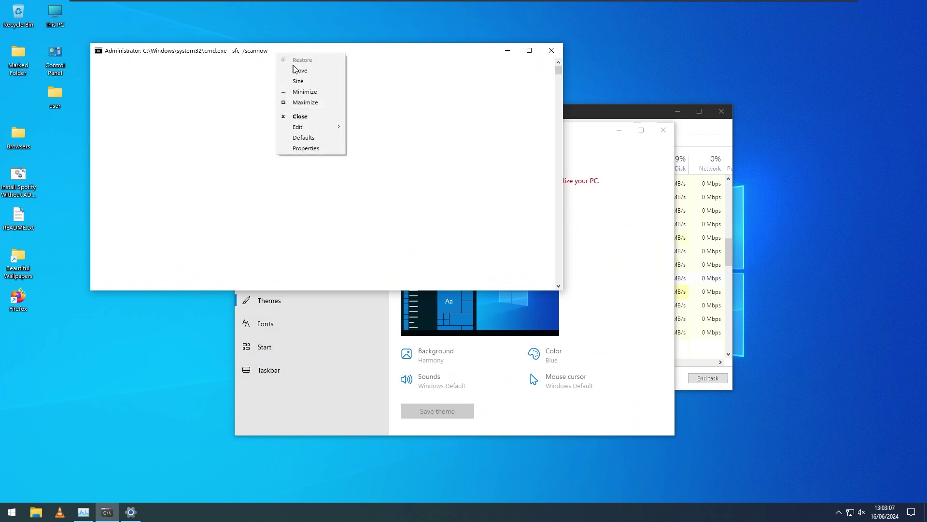
click(304, 151)
click(137, 75)
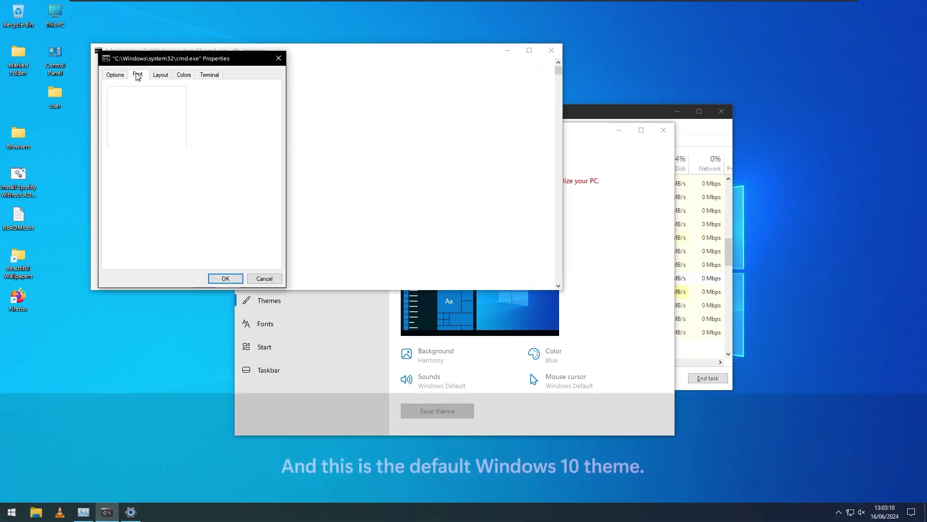
click(161, 74)
click(186, 75)
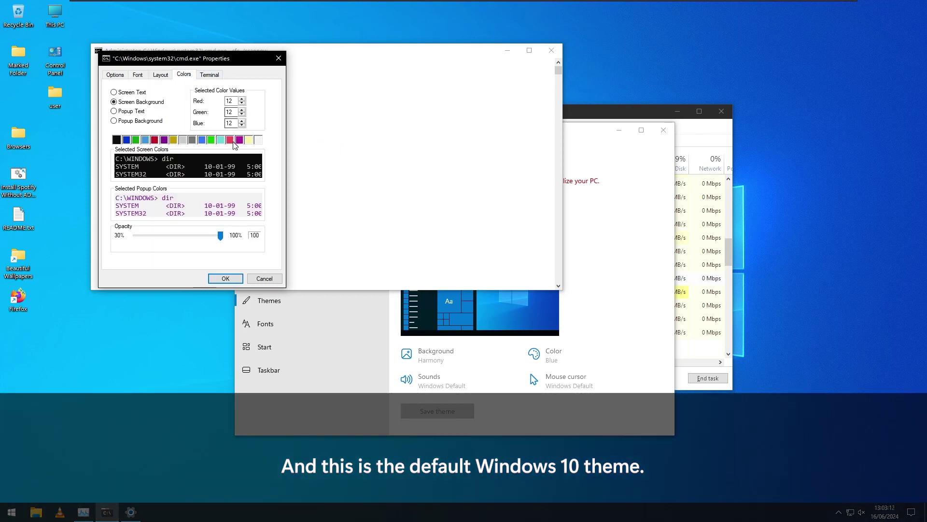
click(126, 140)
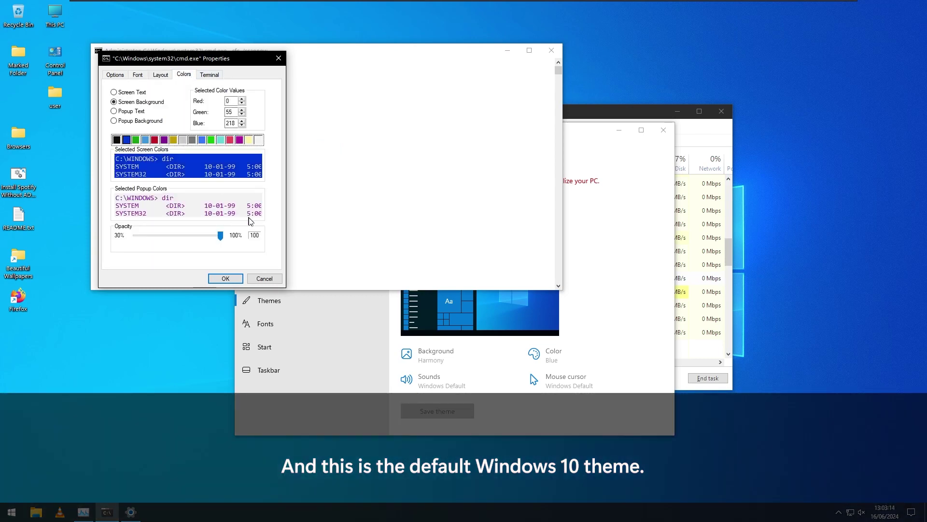
click(226, 279)
drag(257, 170, 213, 102)
right_click(213, 103)
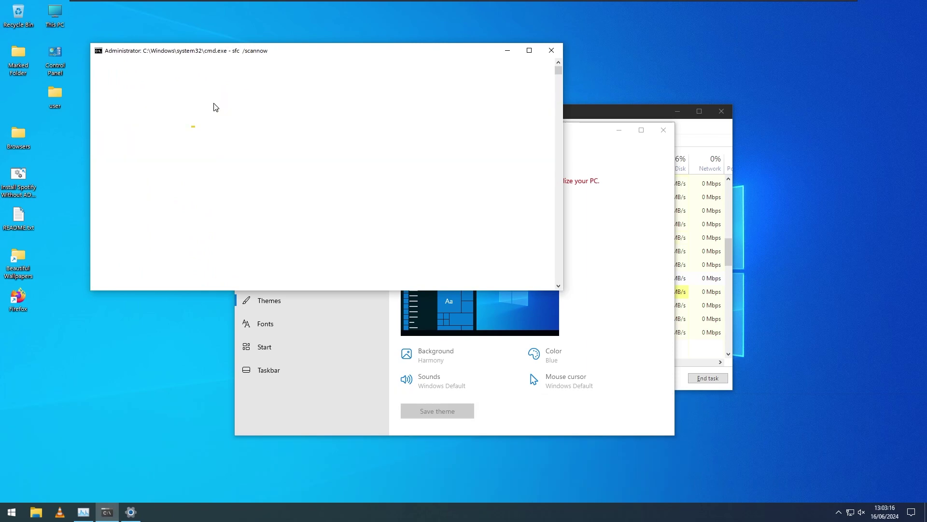
key(super+r)
text(appwi)
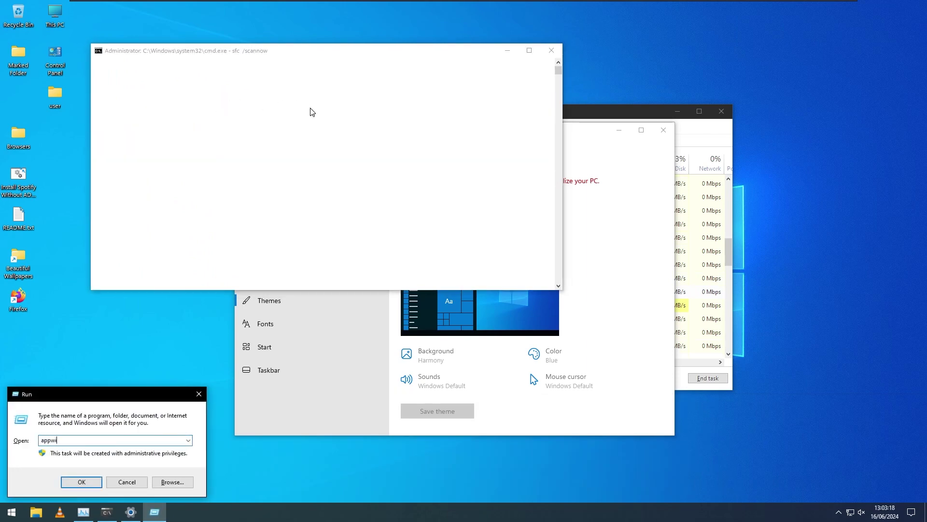
key(Escape)
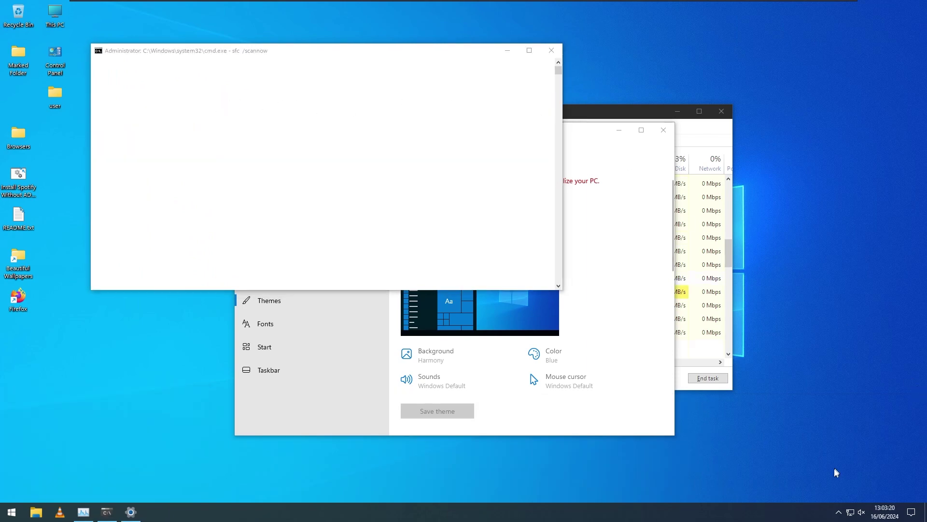
- Exit the titlebar color utility running in the notification area
click(838, 513)
right_click(853, 483)
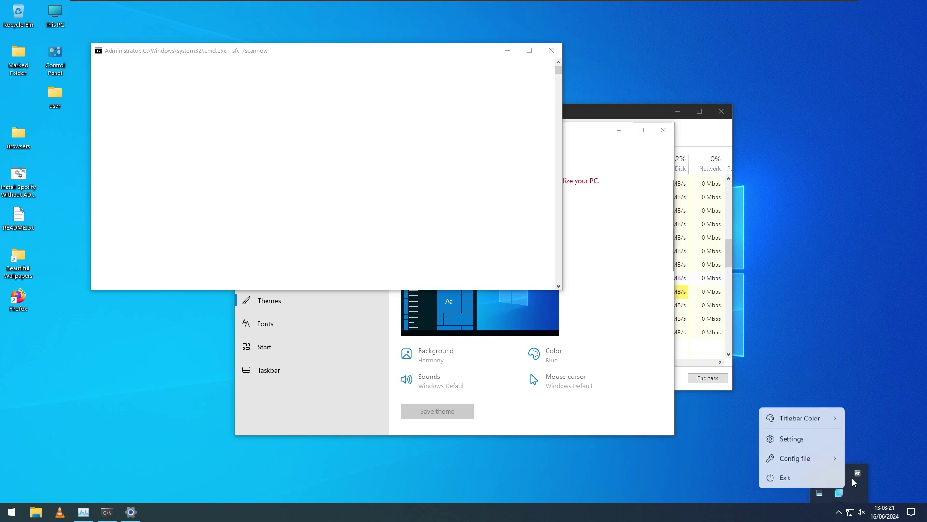
click(820, 479)
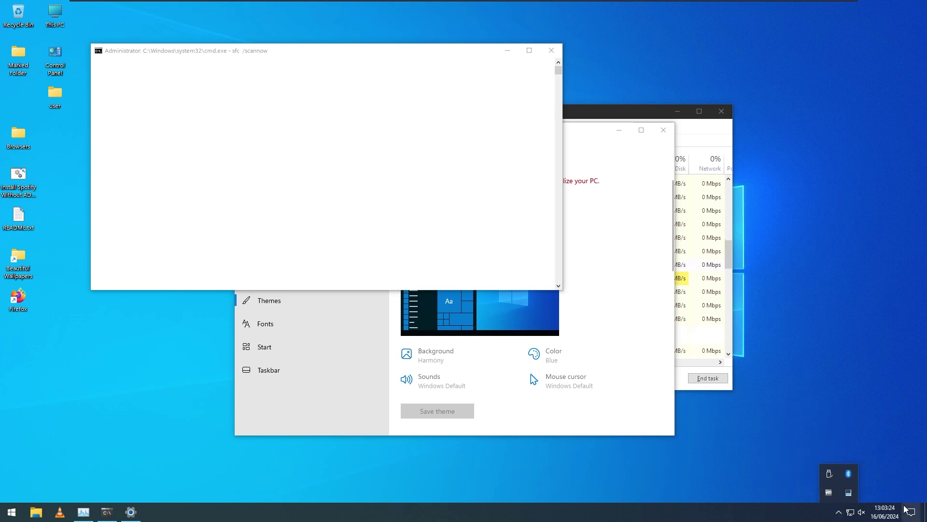
- Check File Explorer's This PC view, close it, and highlight the sfc output to read the scan progress
key(super+e)
drag(451, 332, 433, 318)
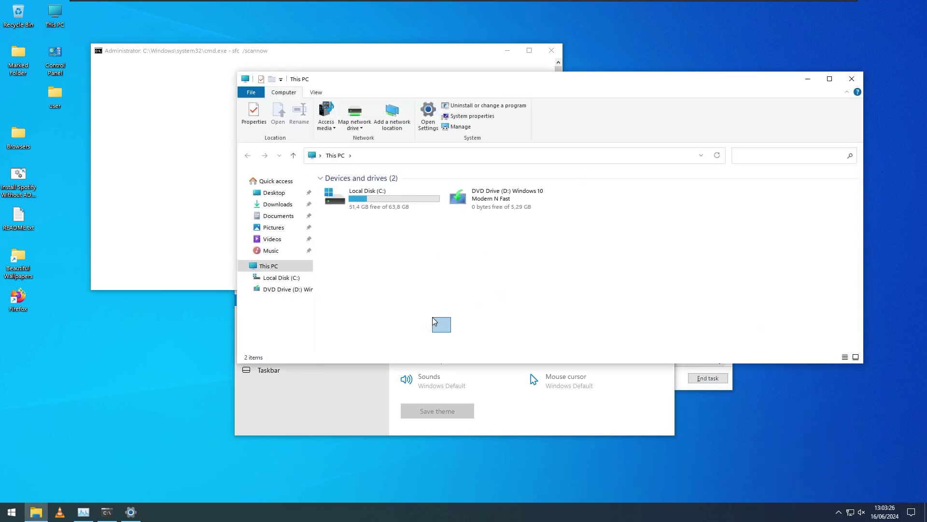
key(alt+F4)
drag(232, 124, 189, 68)
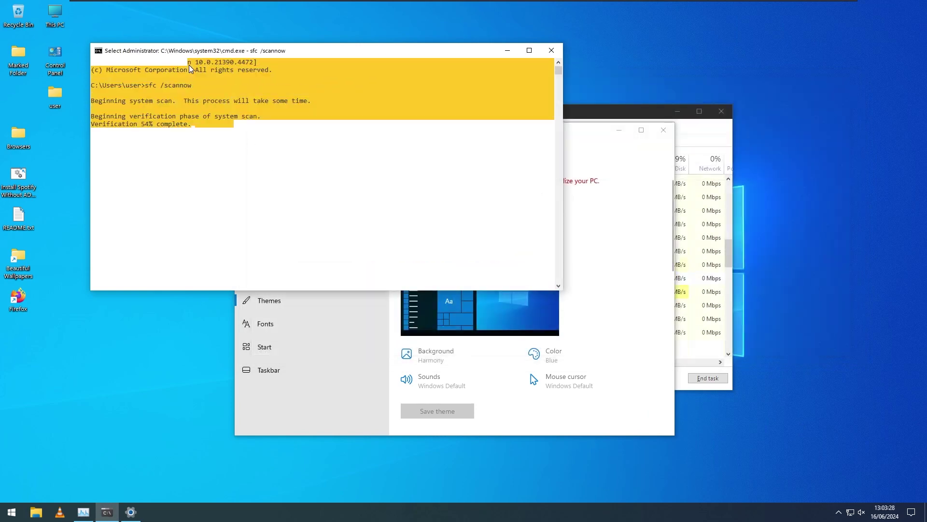
- Set the Command Prompt's screen background to black (12, 12, 12) in its properties
right_click(189, 64)
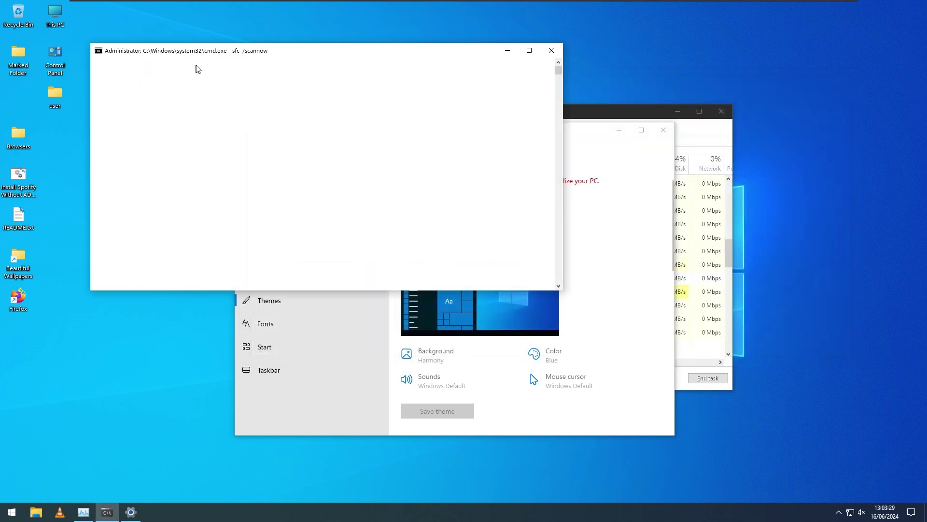
right_click(240, 53)
click(283, 148)
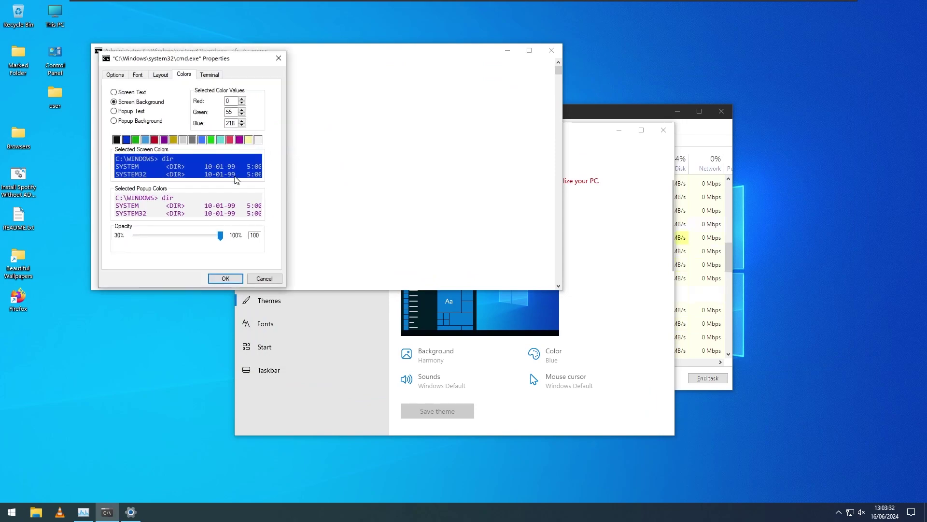
click(117, 140)
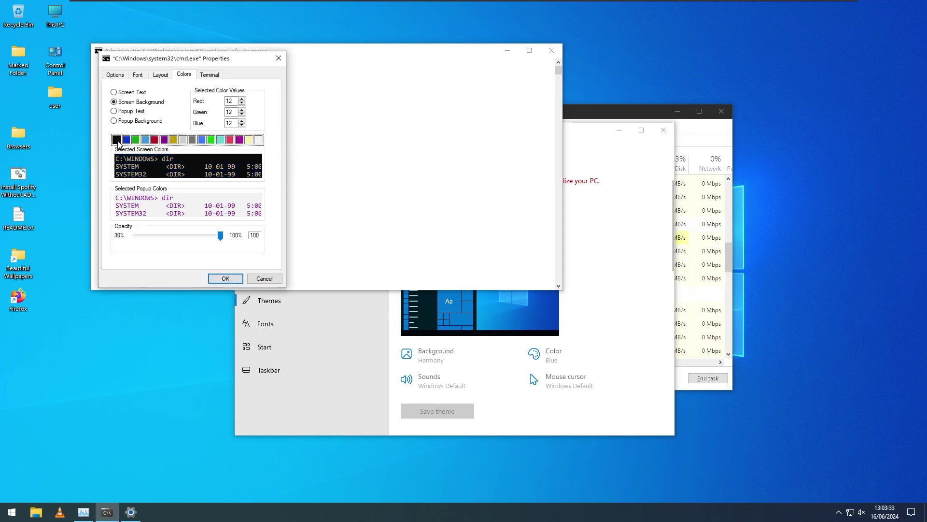
click(229, 283)
- Look over the theme list in Settings, close it, and highlight the sfc output to read the scan progress
click(275, 412)
scroll(479, 351, down, 5)
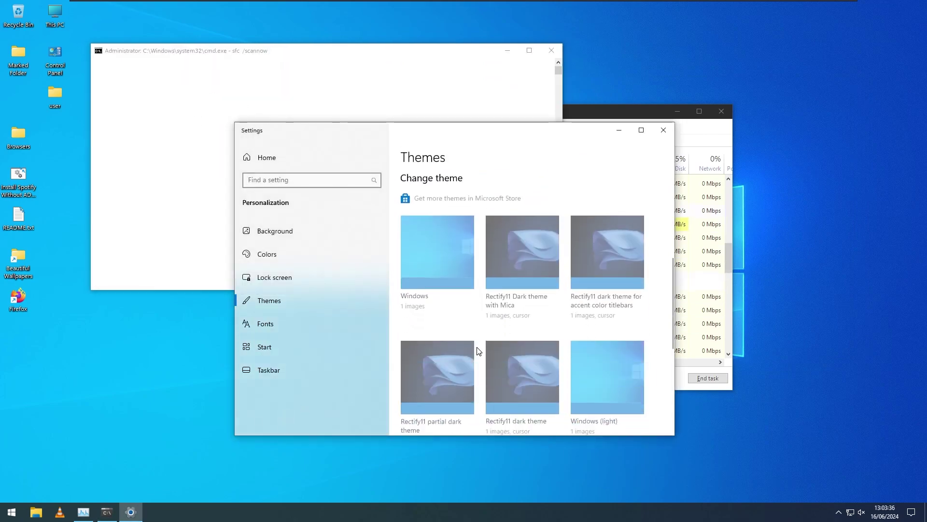
key(alt+F4)
drag(332, 166, 74, 62)
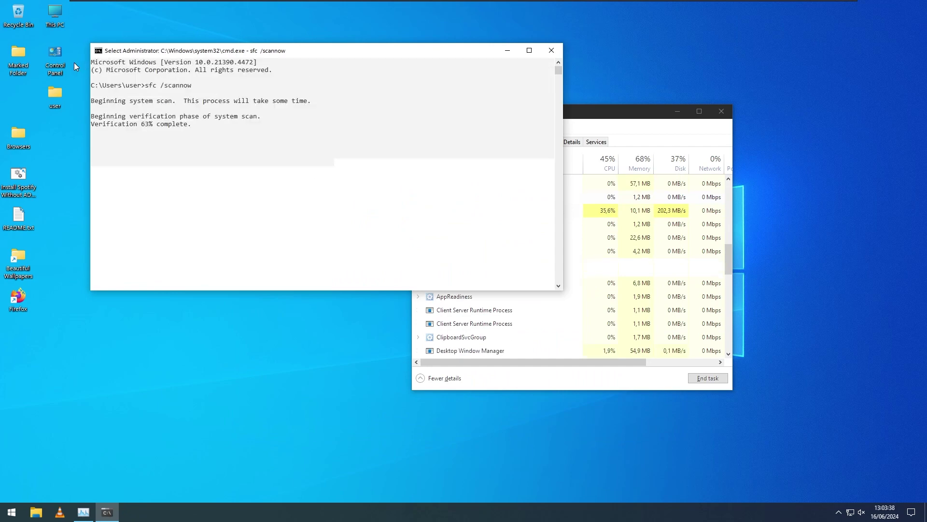
click(224, 98)
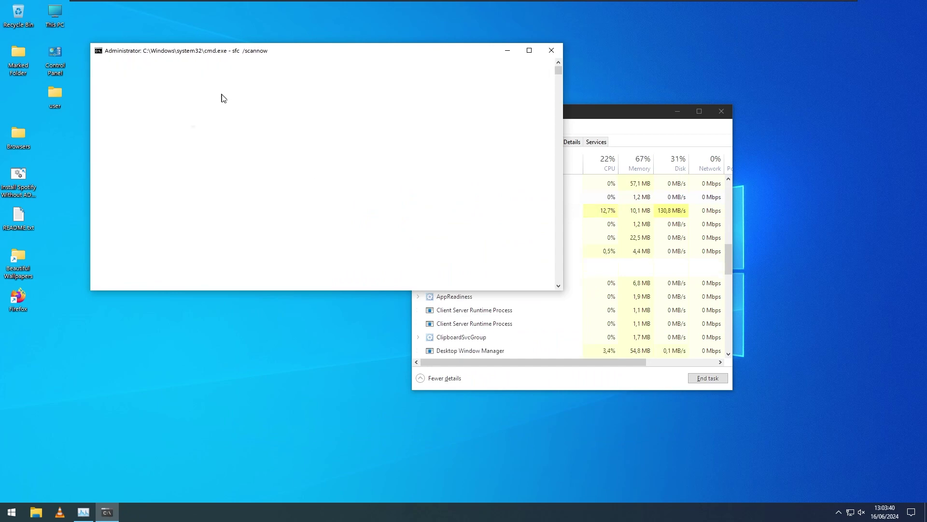
- Check the CPU and memory performance graphs in Task Manager, then close it
click(622, 243)
click(463, 142)
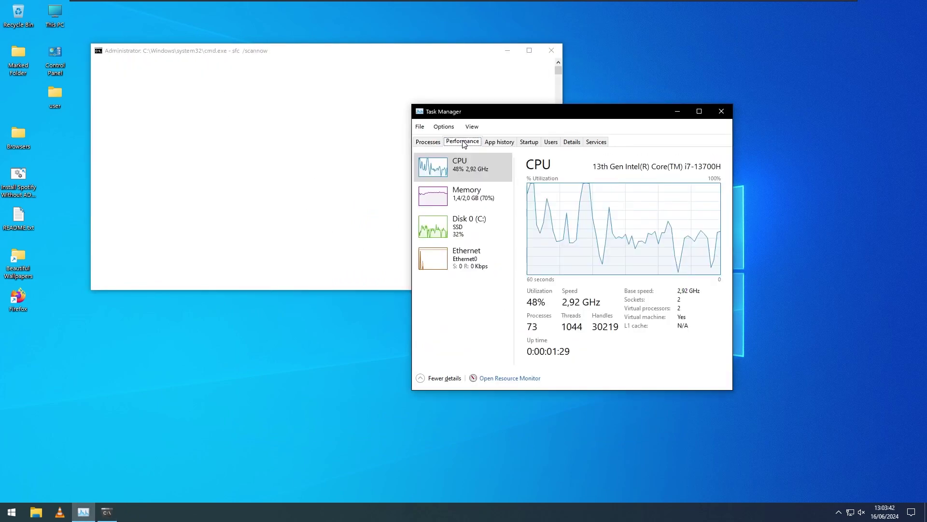
click(480, 197)
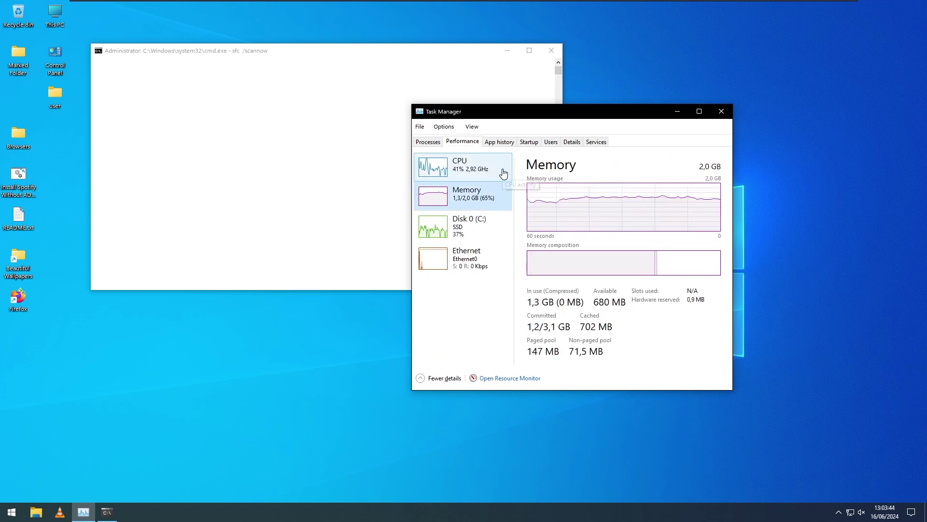
key(alt+F4)
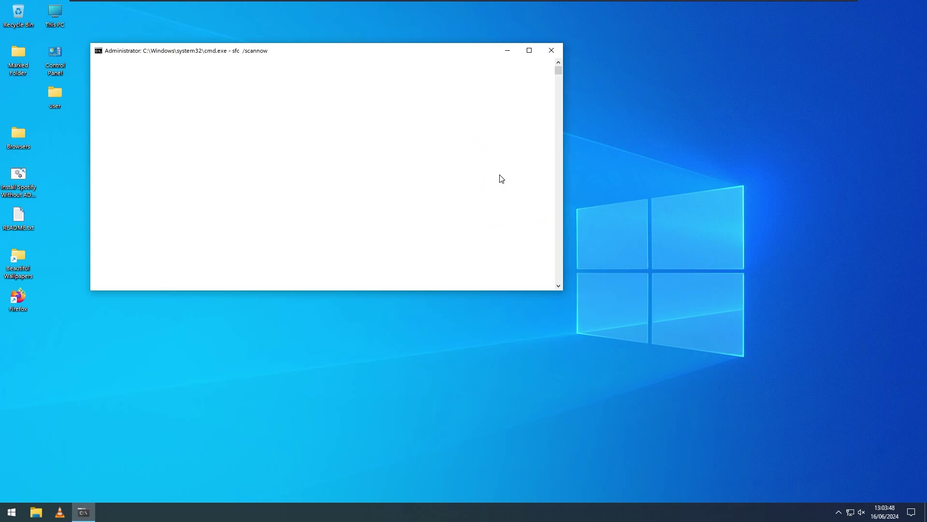
- Repeatedly highlight the Command Prompt's text to follow the sfc scan until it finishes and read its result
click(163, 134)
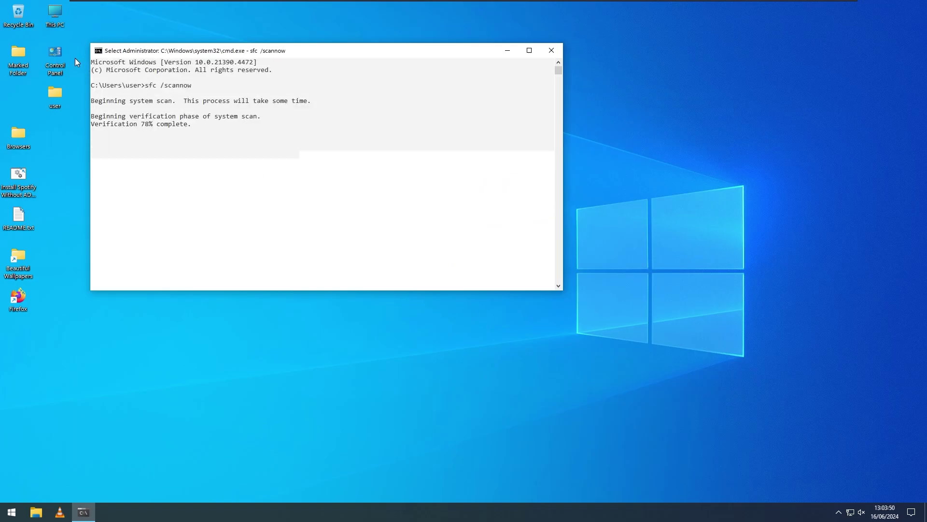
drag(269, 172, 108, 64)
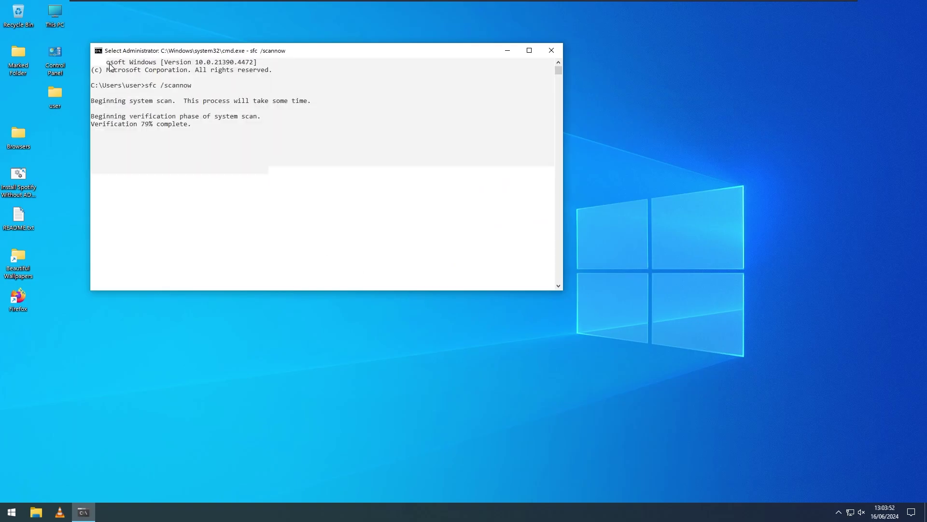
drag(231, 155, 201, 128)
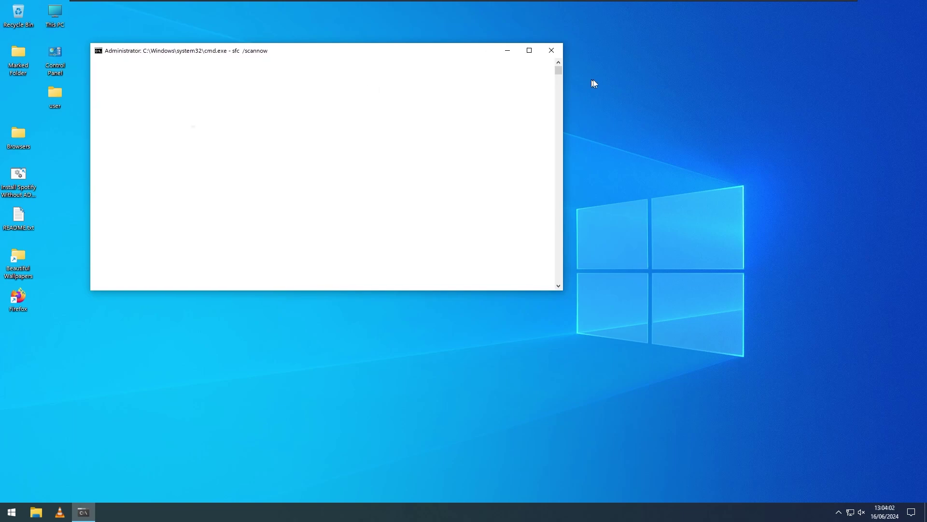
right_click(648, 77)
click(347, 142)
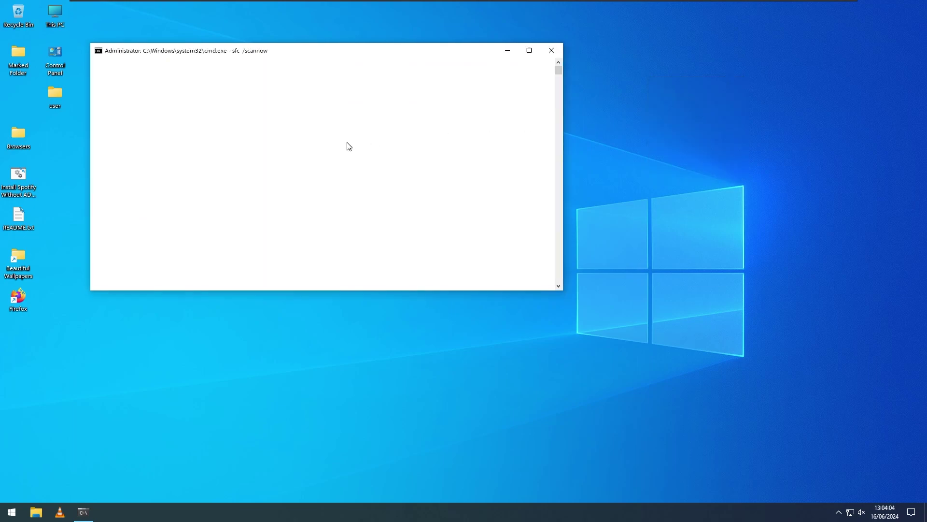
drag(215, 138, 98, 45)
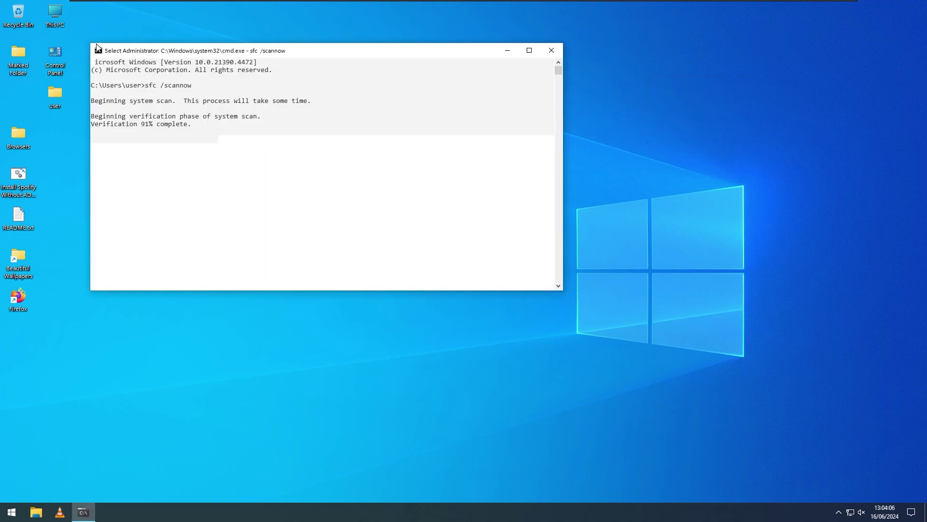
right_click(193, 147)
drag(205, 146, 91, 69)
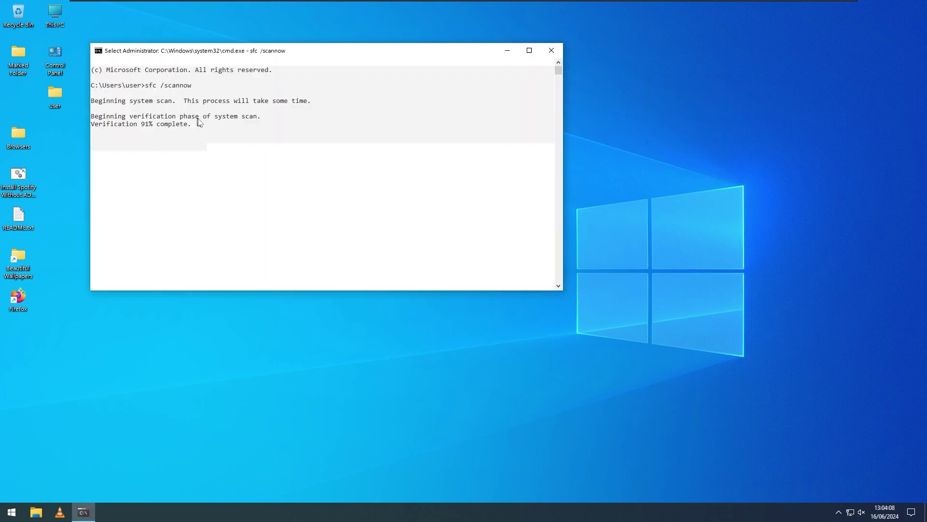
drag(199, 122, 291, 155)
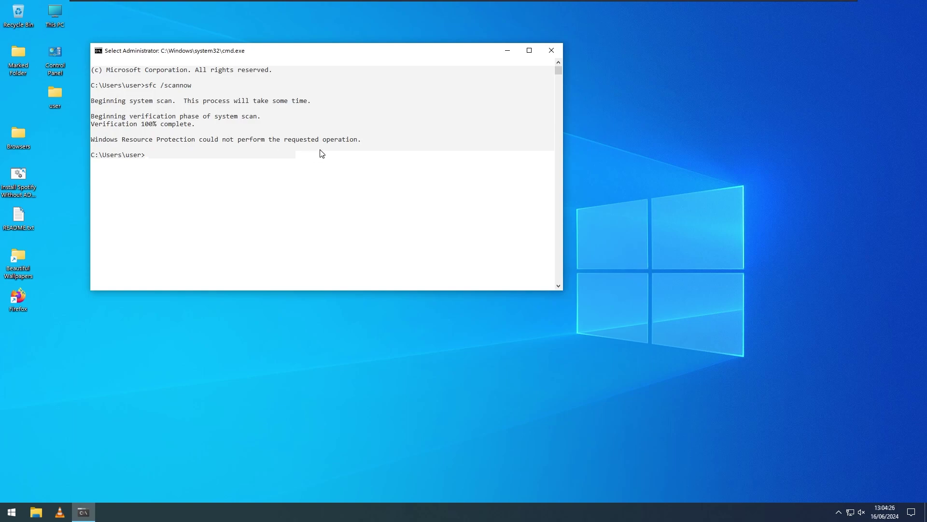
- Clear the Command Prompt selection and restart Windows
right_click(362, 153)
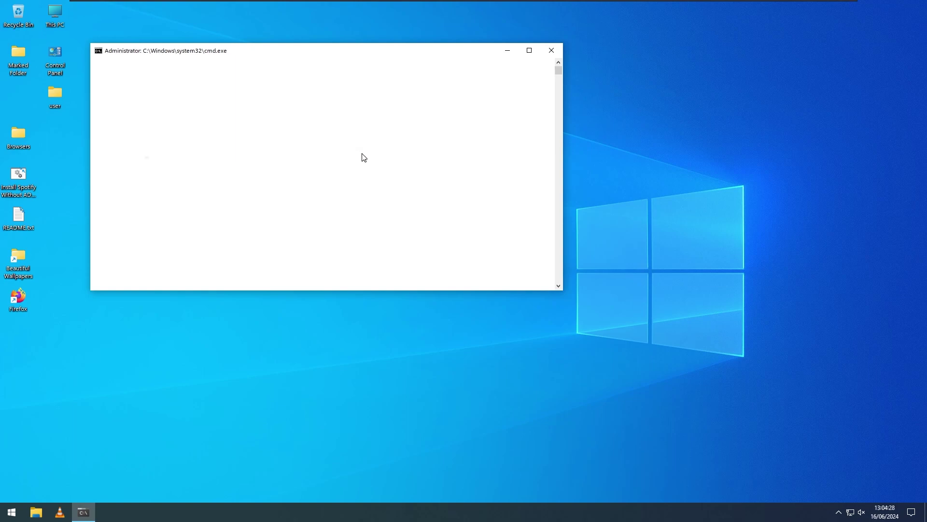
key(super)
click(12, 490)
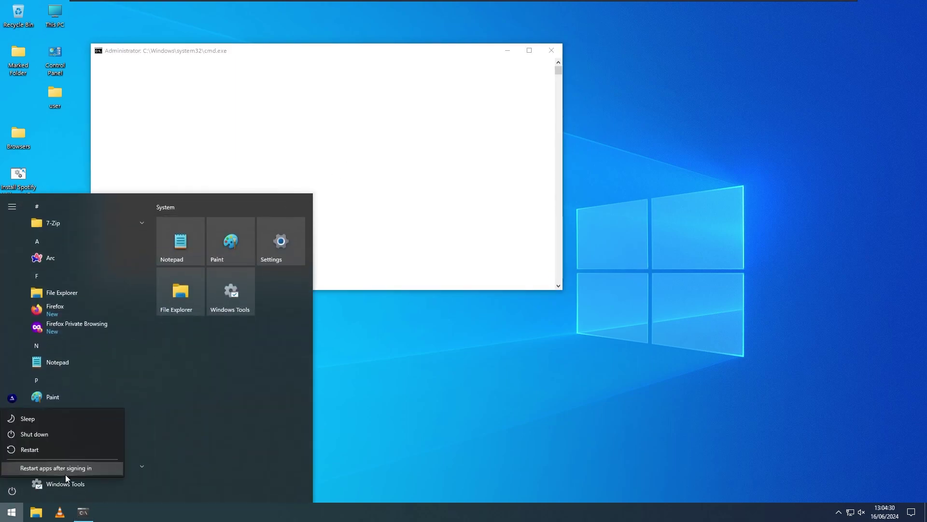
click(102, 448)
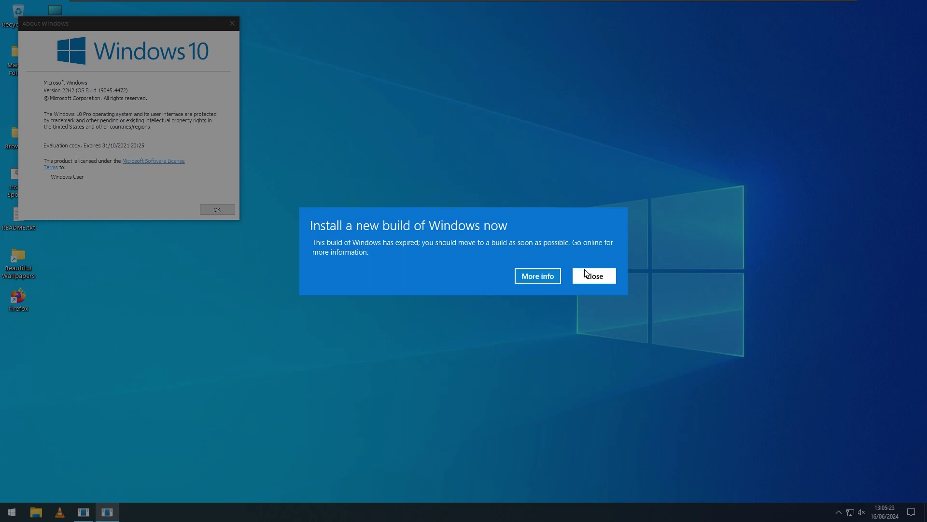
- Dismiss the expired-build notice and the About Windows dialog after the restart
click(585, 273)
click(217, 209)
drag(225, 182, 142, 276)
key(super+r)
key(Escape)
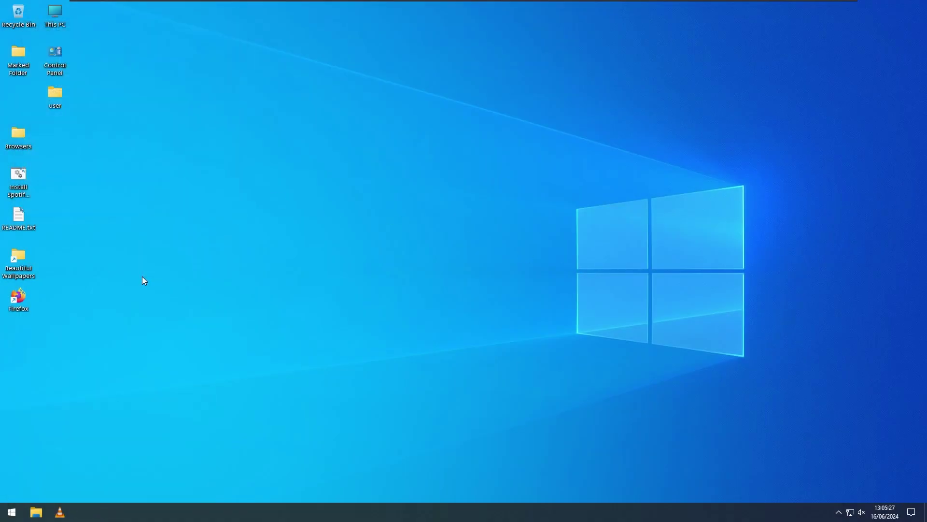
- Exit the utility running among the notification area's hidden icons
key(super)
key(Escape)
click(839, 511)
right_click(851, 494)
click(796, 484)
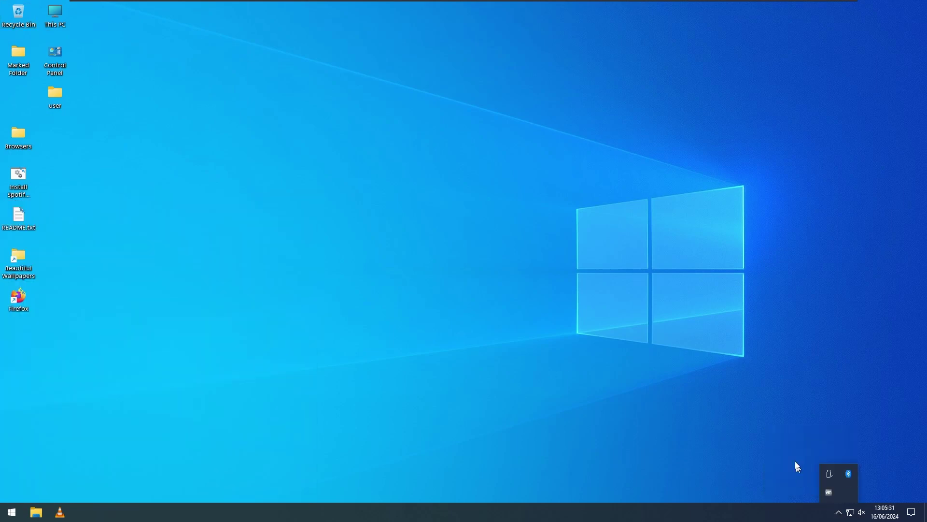
- Run cmd to check the Command Prompt's appearance, then close it
key(super+r)
text(cmd)
key(Return)
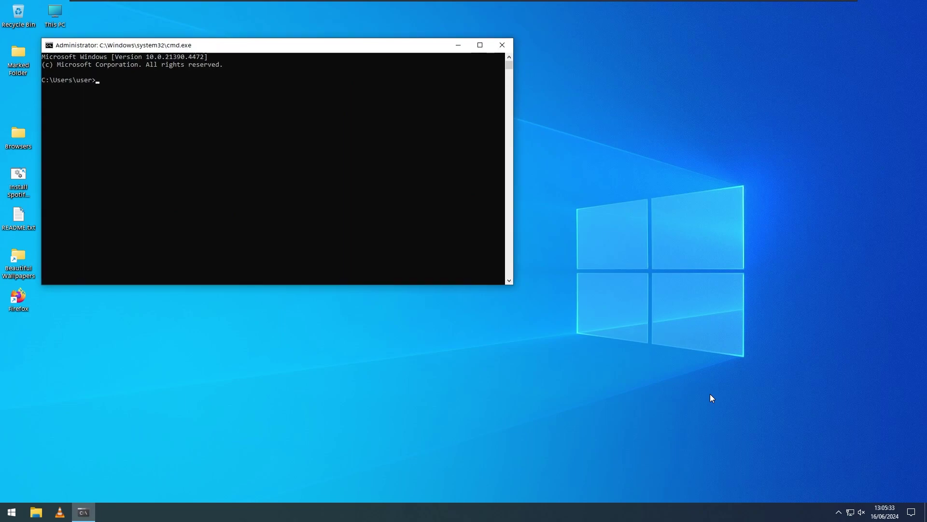
key(alt+F4)
- Run appwiz.cpl and launch the uninstaller for the Rectify11 entry
key(super+r)
text(appwiz.)
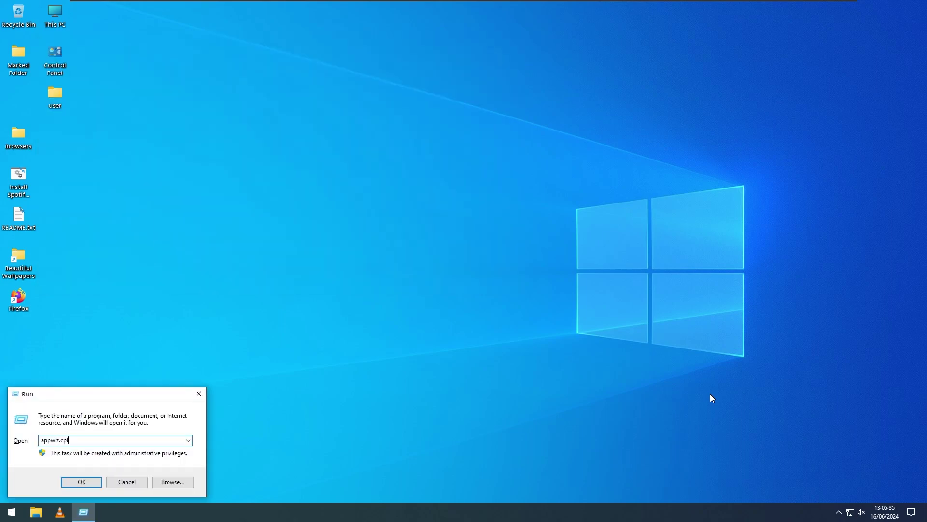
key(Return)
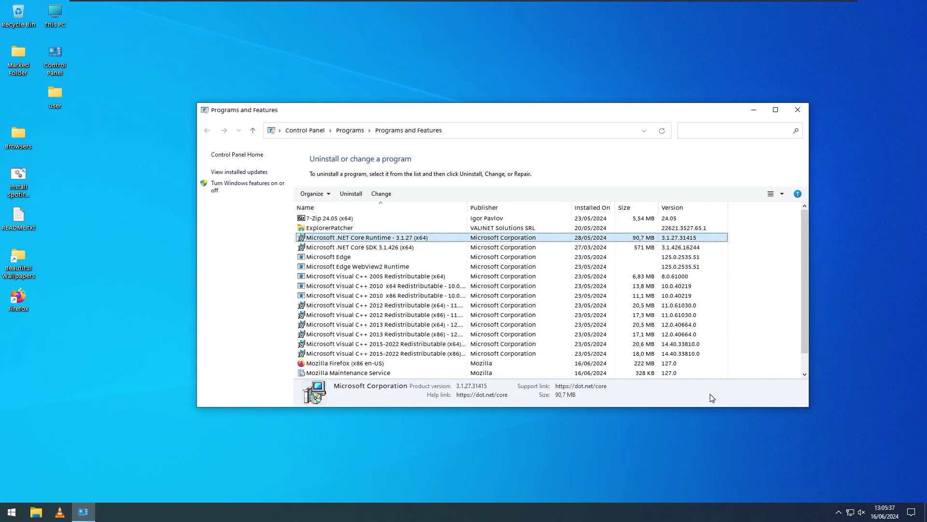
scroll(358, 348, down, 1)
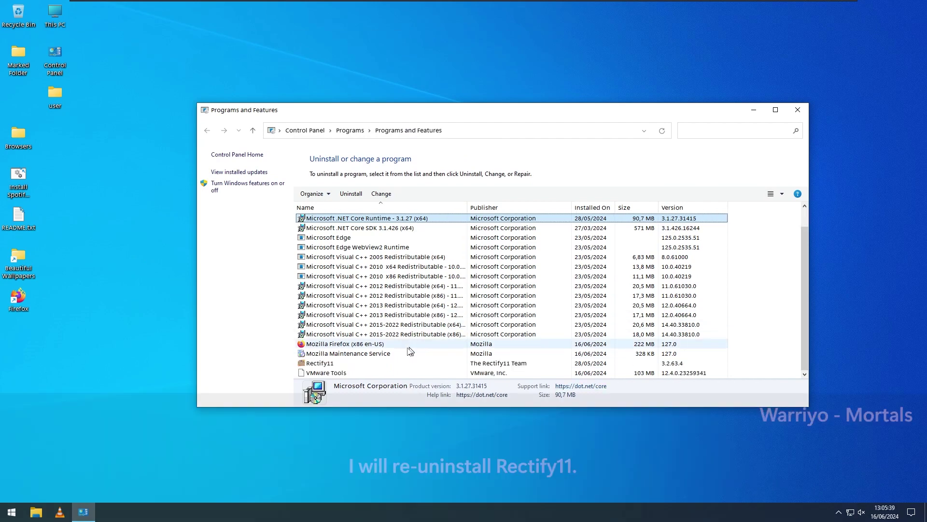
click(351, 364)
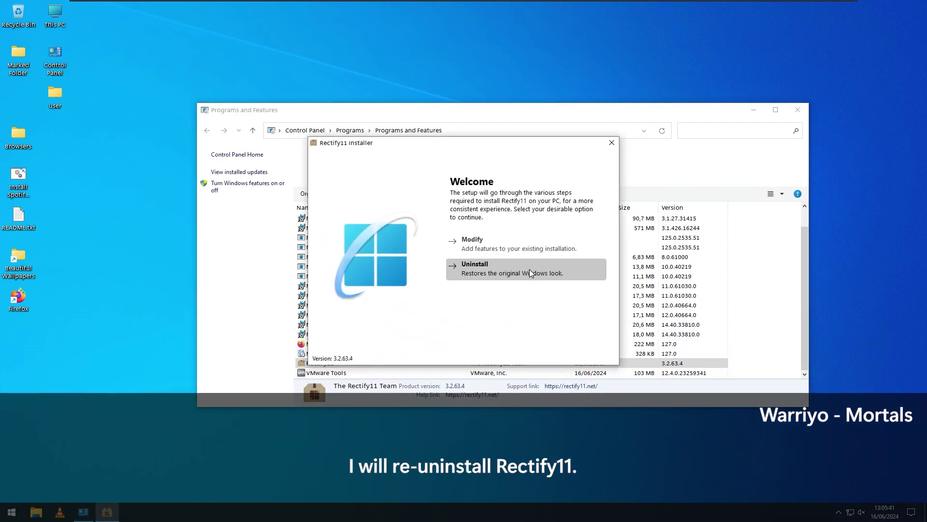
- Try to uninstall Rectify11 with its installer, then close the installer and Programs and Features
click(529, 269)
click(492, 257)
click(543, 285)
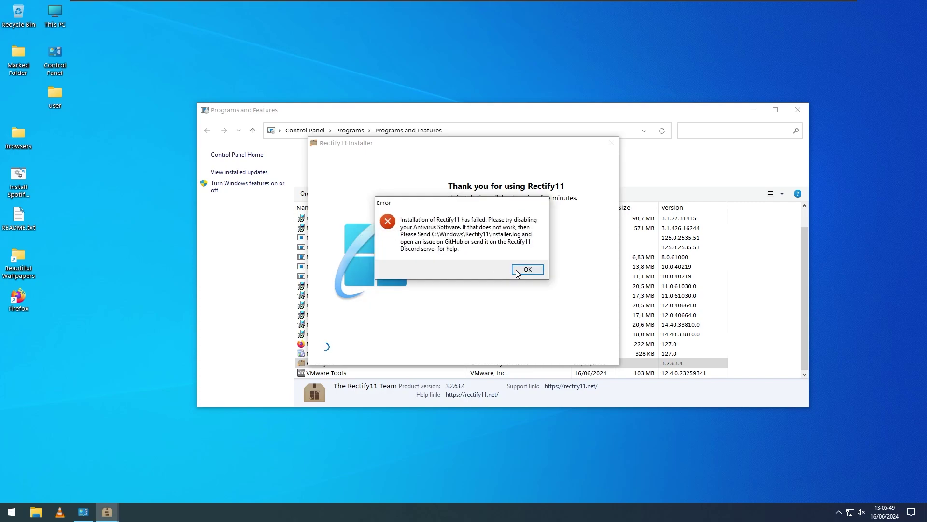
click(581, 269)
key(alt+F4)
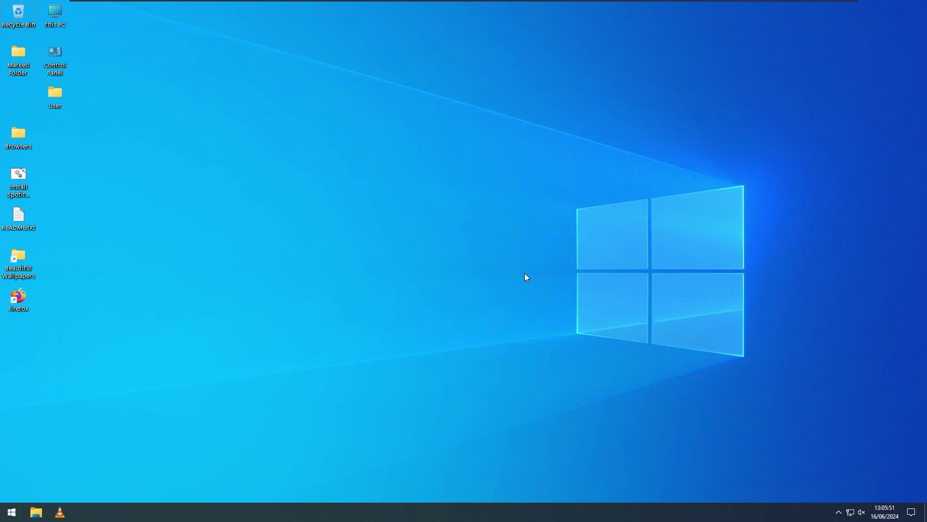
- Browse to C:\Windows in File Explorer and start deleting the Rectify11 folder
key(super+e)
double_click(400, 203)
key(w)
key(Return)
key(r)
key(Delete)
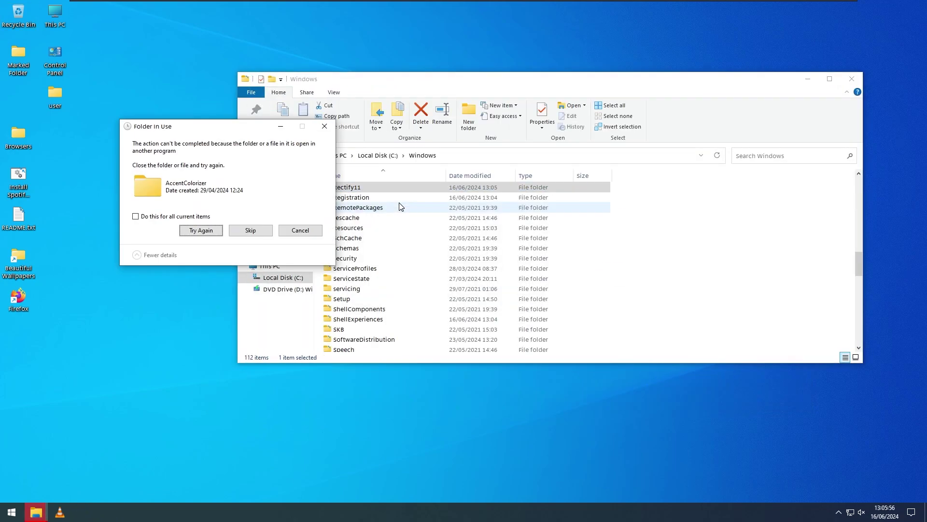
- End the AccentColorizer process in Task Manager and retry deleting the Rectify11 folder
key(ctrl+shift+Escape)
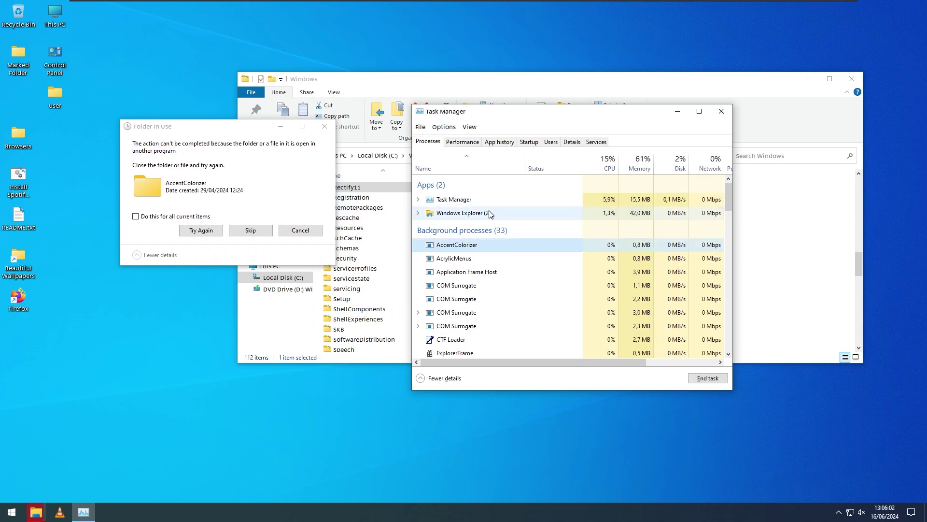
click(454, 245)
key(Delete)
key(alt+F4)
click(201, 230)
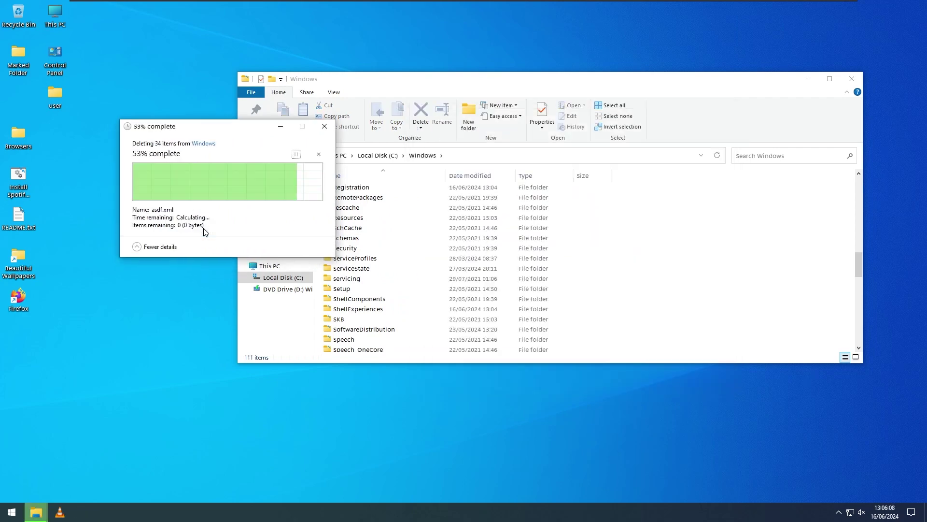
- Delete the folder starting with MicaFor from C:\Windows, ending the ExplorerFrame process to release its file
key(m)
key(Delete)
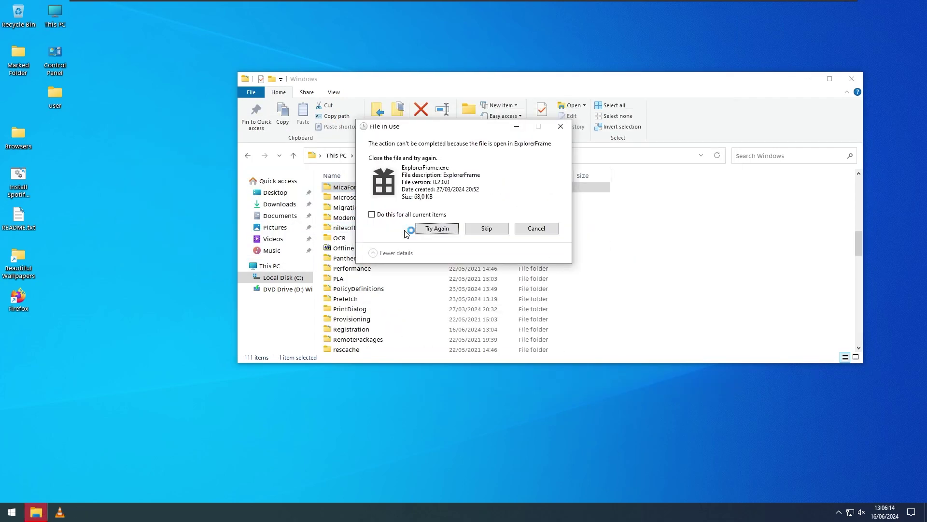
key(ctrl+shift+Escape)
key(e)
key(Delete)
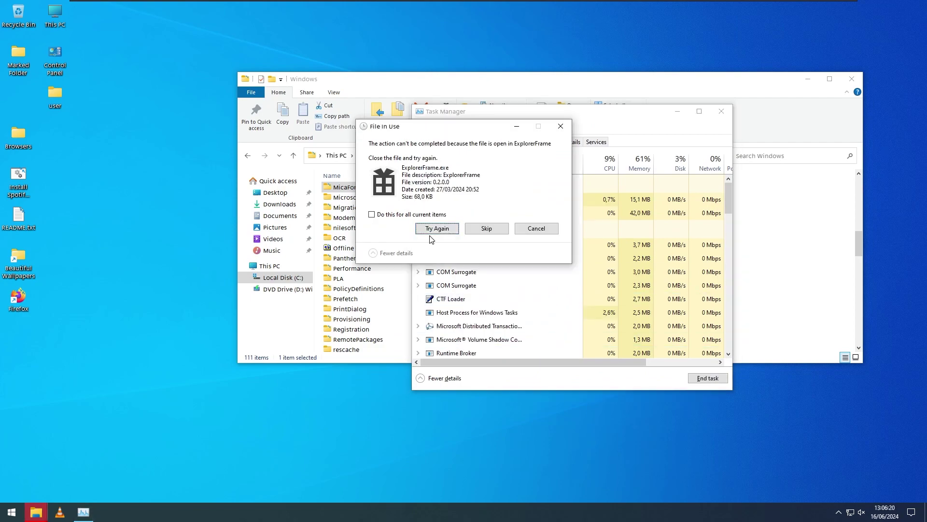
click(438, 231)
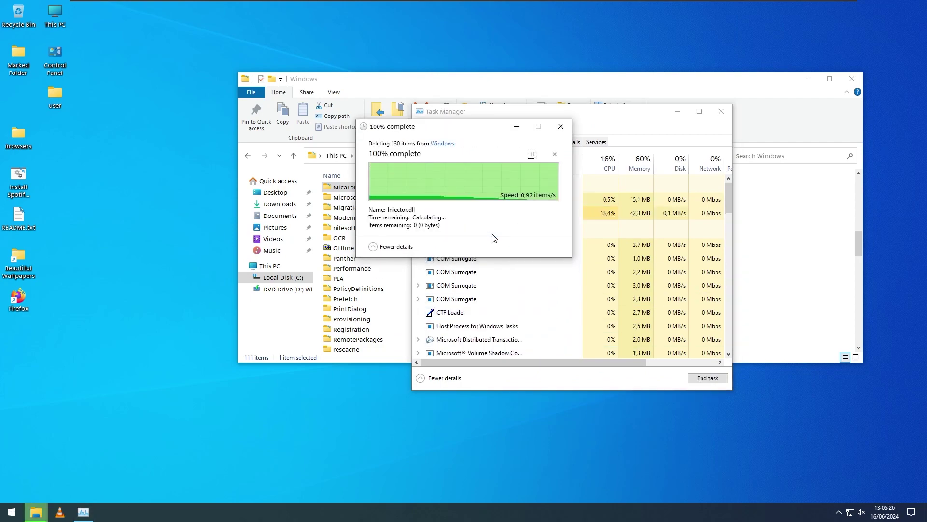
- Close the open Task Manager and File Explorer windows and restart Windows
key(alt+F4)
key(alt+F4)
key(super)
click(17, 493)
shift+click(63, 466)
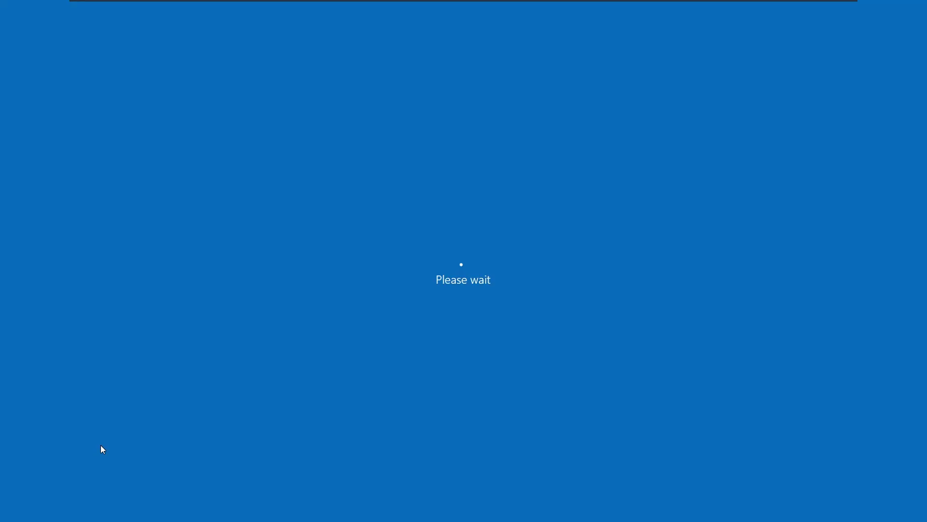
- Boot from the EFI VMware Virtual SATA CDROM Drive and open a command prompt in Windows Setup
click(225, 250)
click(60, 39)
click(208, 165)
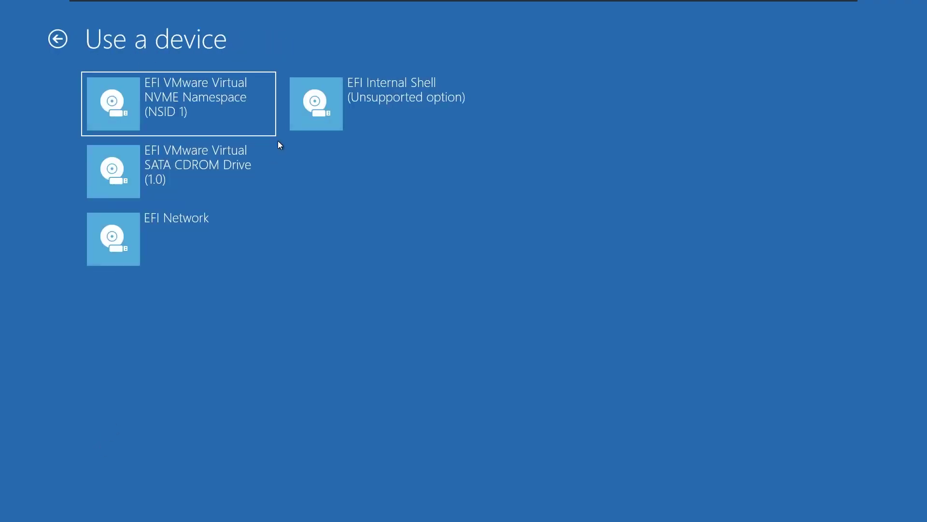
click(271, 165)
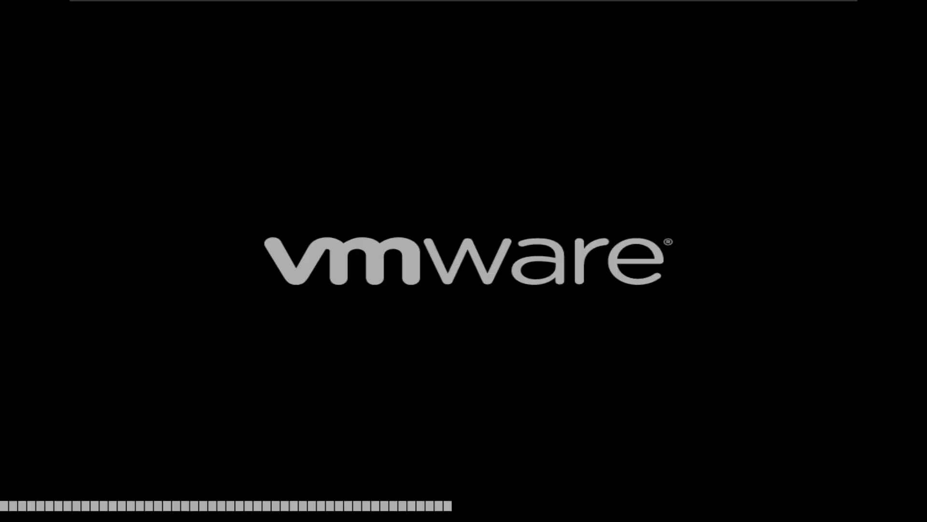
key(Return)
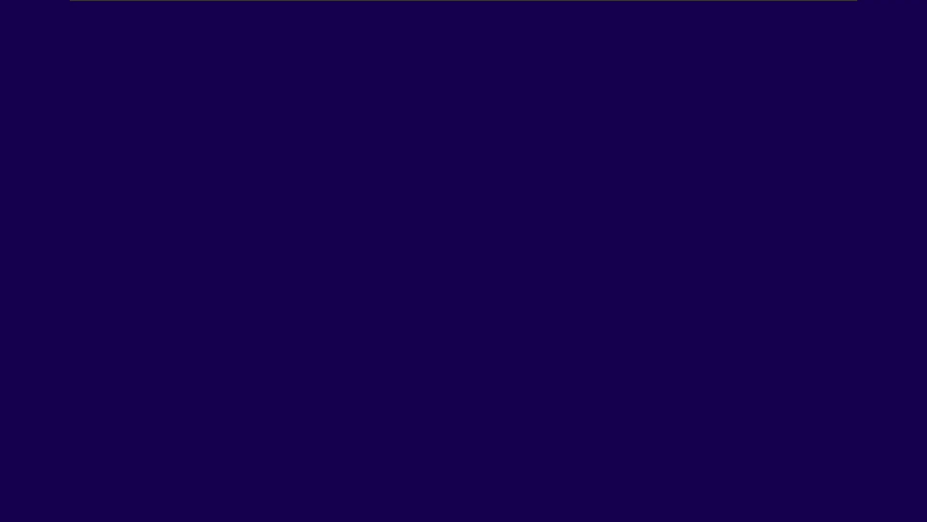
key(shift+F10)
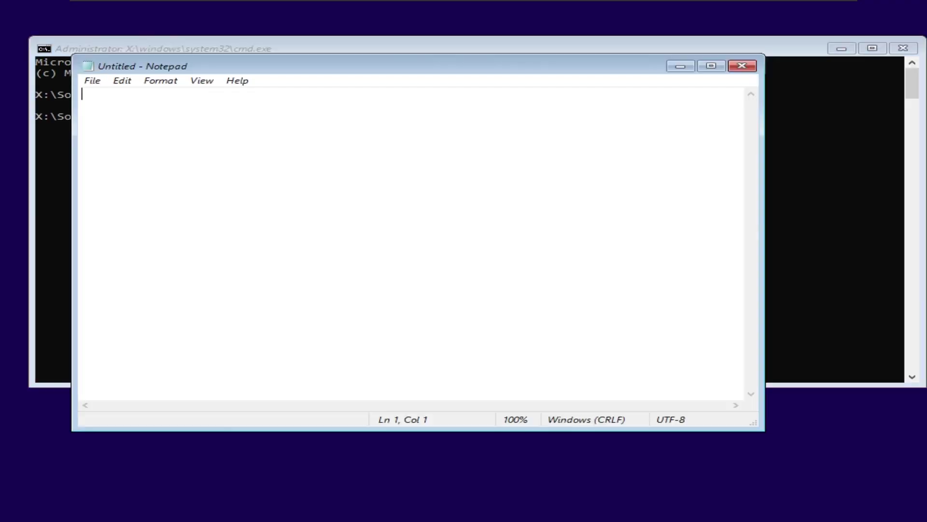
- Browse to C:\Windows through Notepad's save dialog, locate the MicaForEveryone folder and close the dialog
key(ctrl+s)
click(130, 237)
double_click(356, 234)
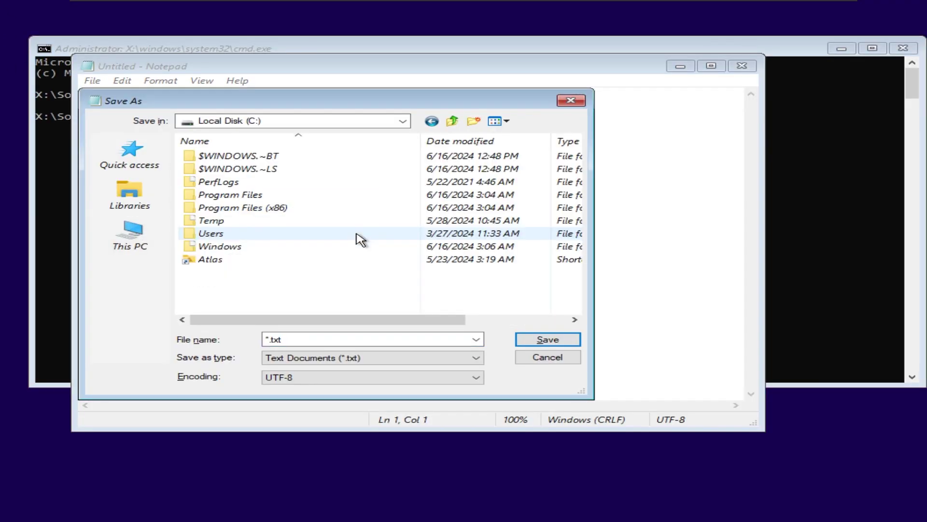
double_click(355, 244)
key(m)
key(i)
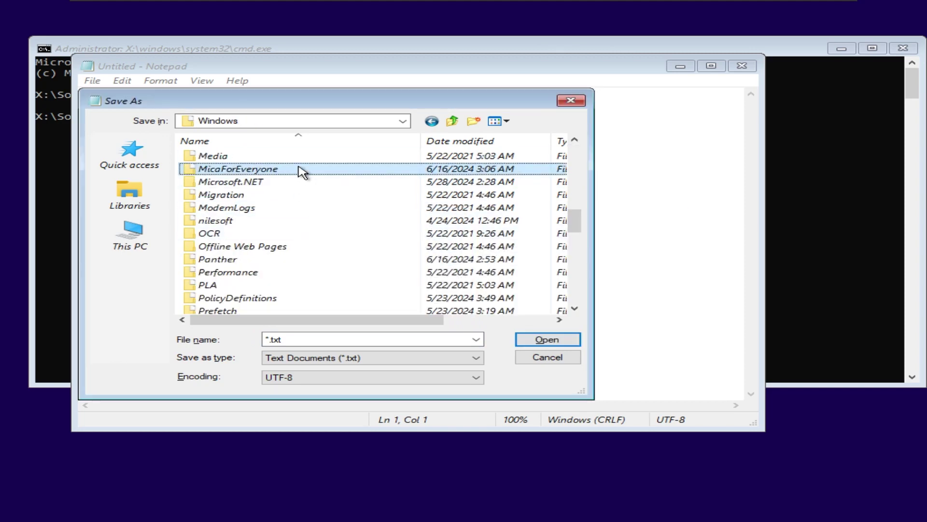
click(318, 235)
right_click(316, 230)
key(Escape)
key(Escape)
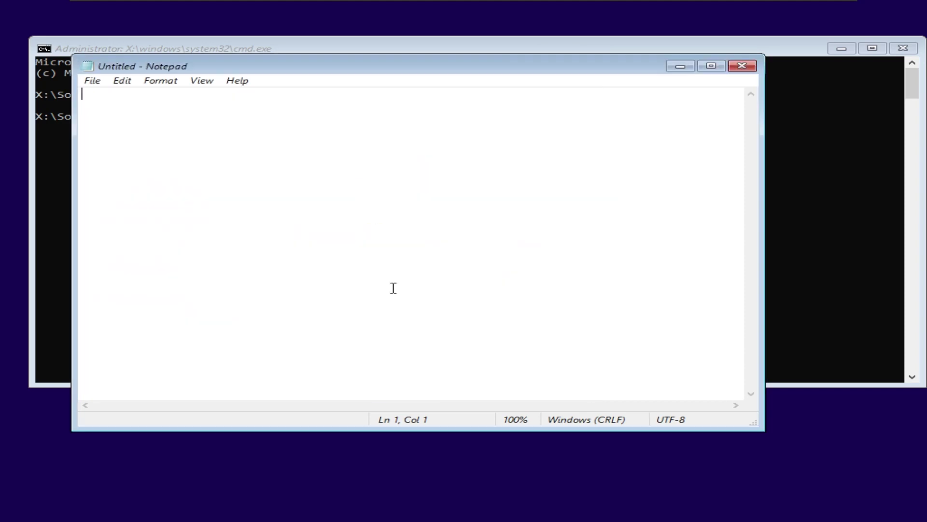
- Reopen Notepad's save dialog and return to C:\Windows on the local disk
key(ctrl+s)
click(120, 227)
double_click(312, 234)
double_click(313, 244)
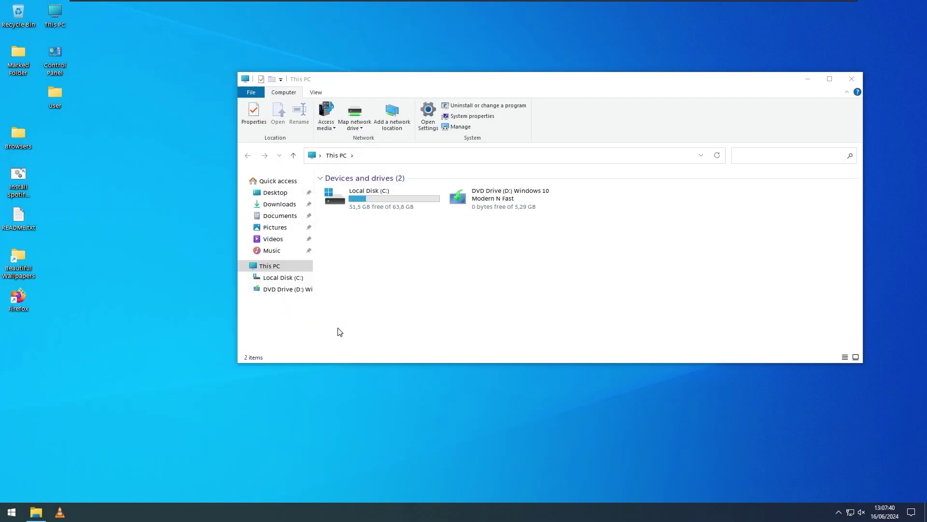
- Dismiss the expired Windows build notice and clear the open windows to show the desktop
key(ctrl+alt+Delete)
key(Escape)
click(429, 337)
key(alt+F4)
key(super)
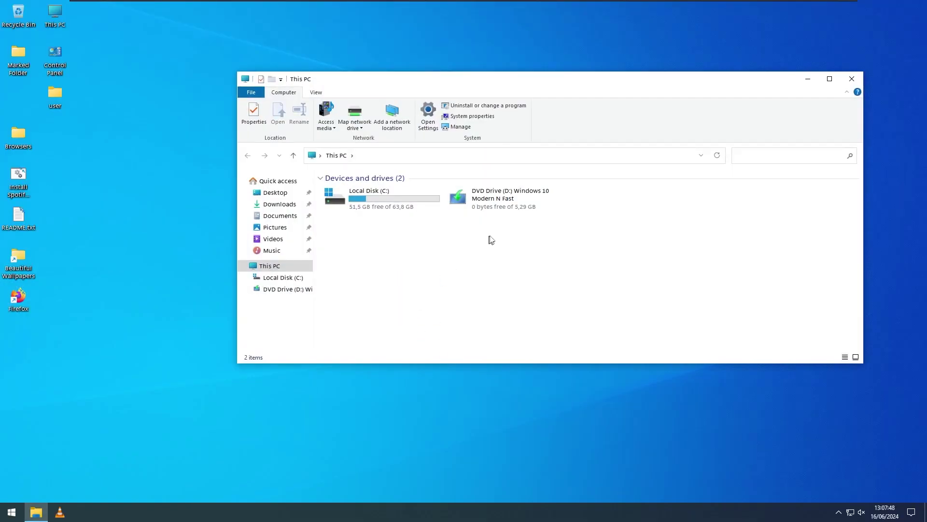
drag(523, 247, 378, 335)
key(super+d)
- Check the look of the Start menu and of the taskbar and desktop context menus
key(super)
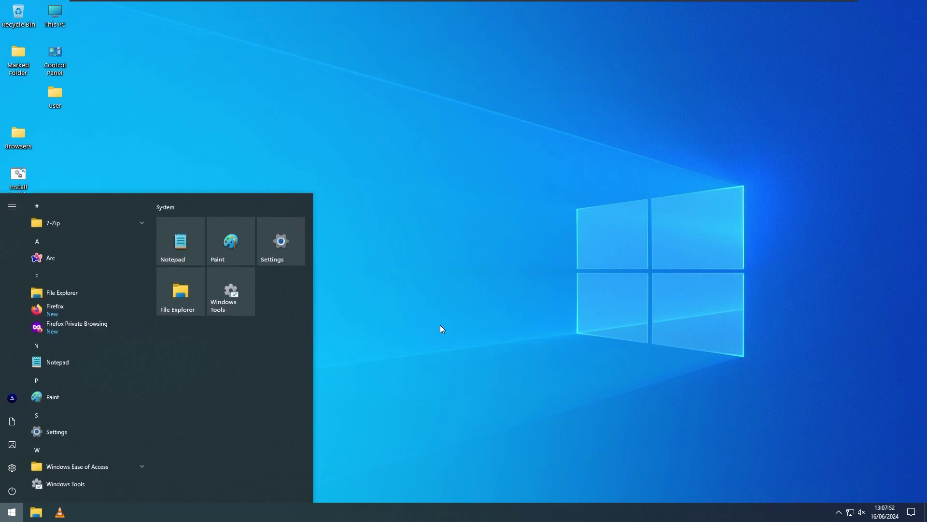
key(super)
right_click(322, 510)
drag(238, 479, 307, 422)
right_click(249, 331)
click(418, 248)
right_click(418, 247)
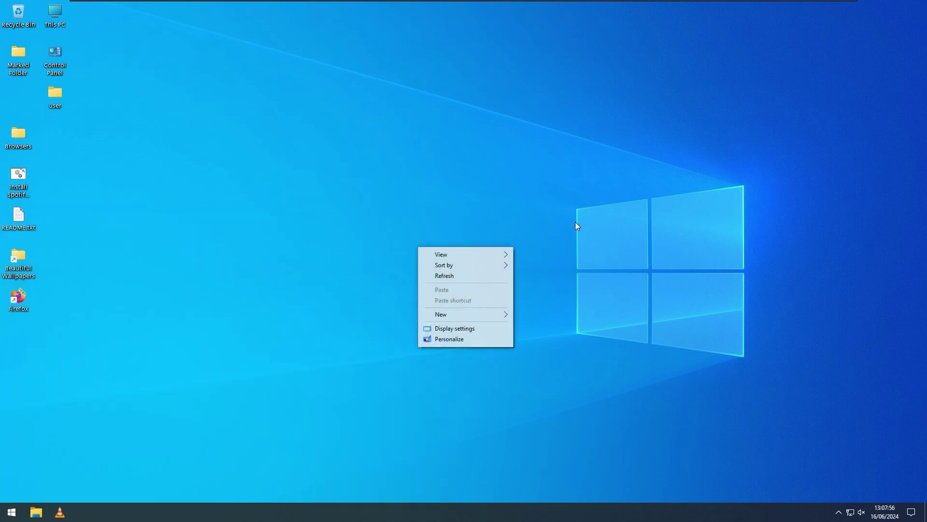
- Disable the AccentColorizer and AcrylicMenus startup entries in Task Manager
key(ctrl+shift+Escape)
click(500, 141)
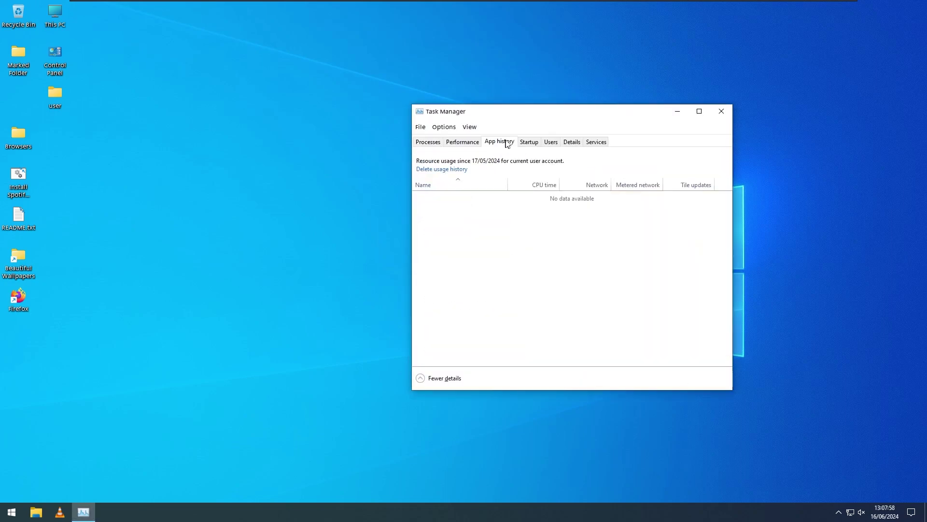
click(529, 142)
right_click(503, 209)
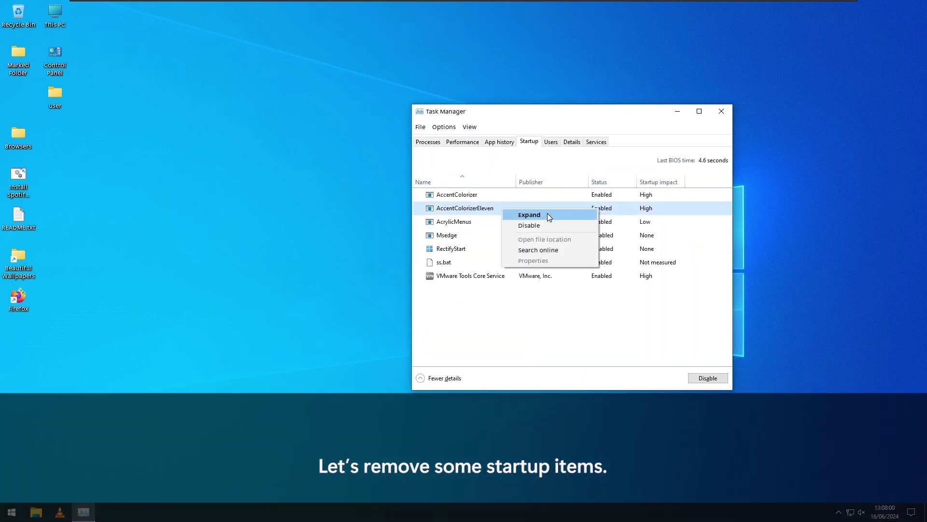
right_click(506, 197)
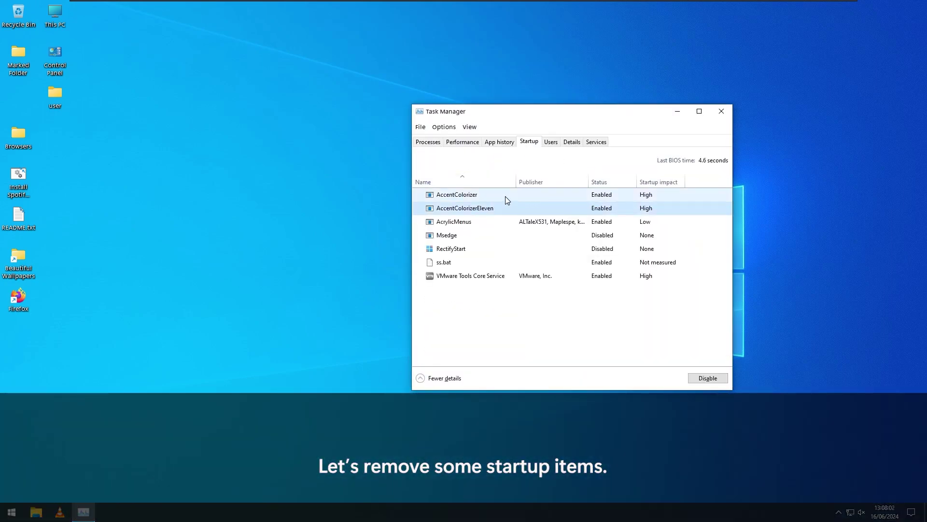
click(553, 203)
right_click(513, 223)
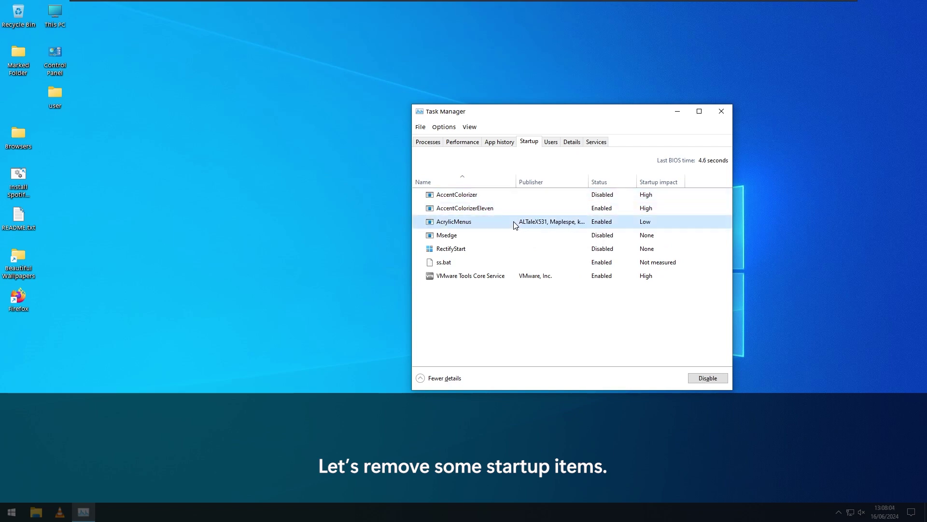
click(575, 227)
- Check the actions available for the Msedge and RectifyStart startup entries and close Task Manager
click(507, 245)
click(515, 236)
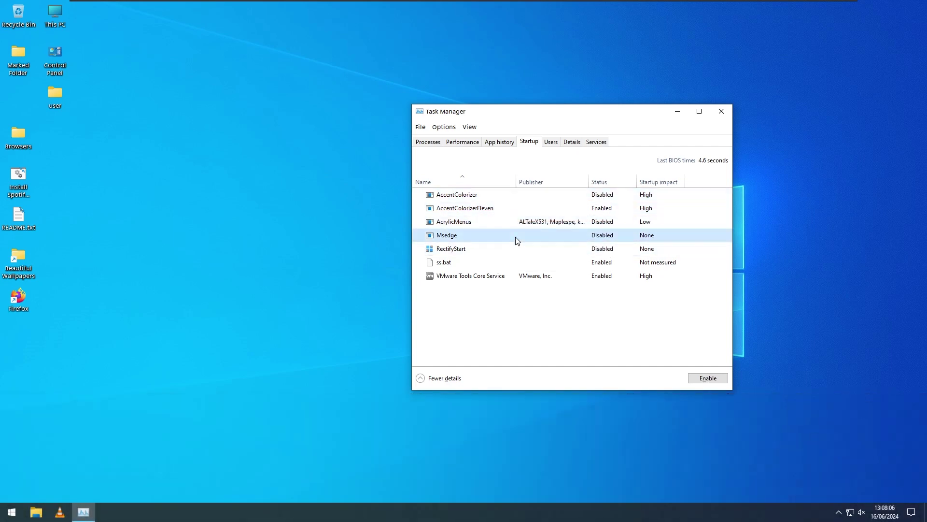
right_click(517, 237)
click(572, 241)
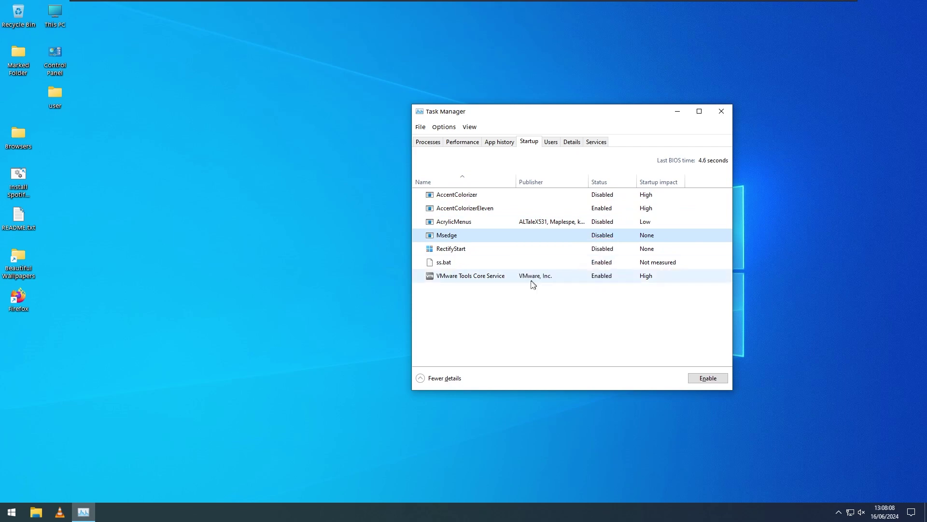
click(505, 263)
click(507, 250)
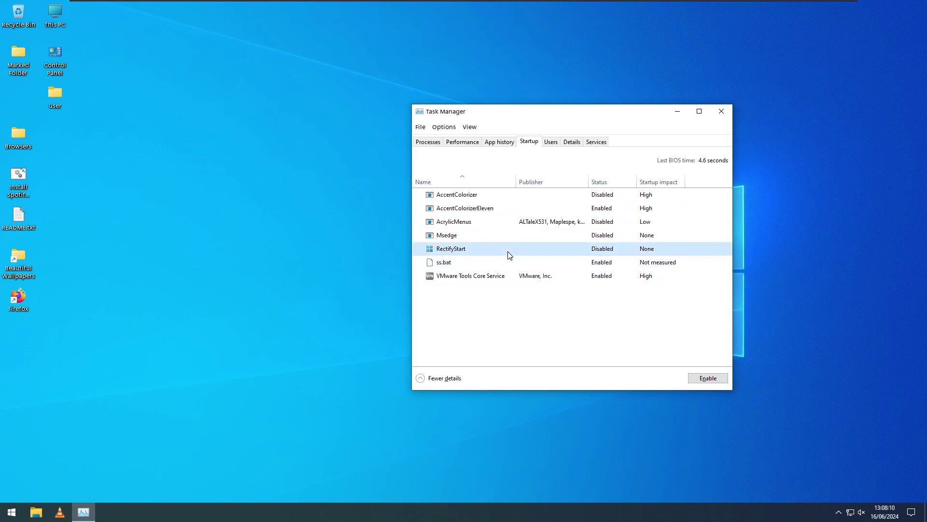
right_click(508, 252)
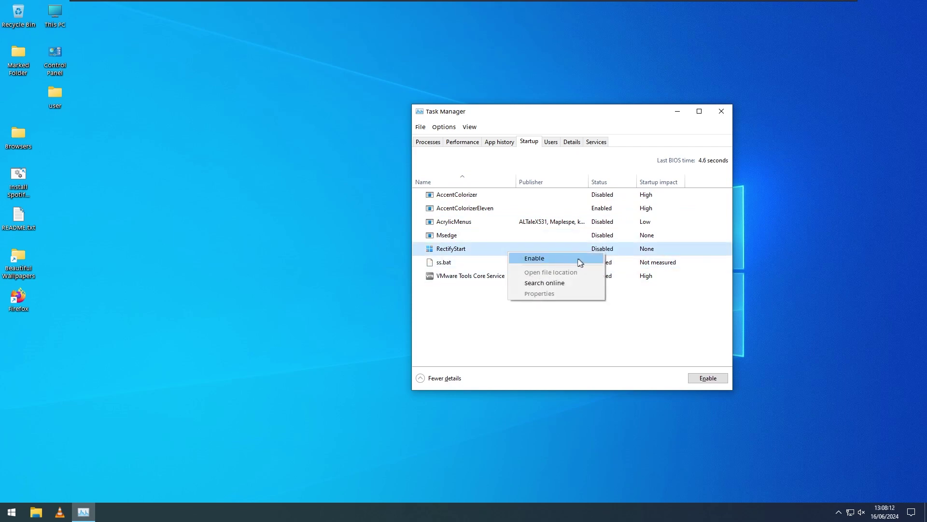
click(477, 253)
key(alt+F4)
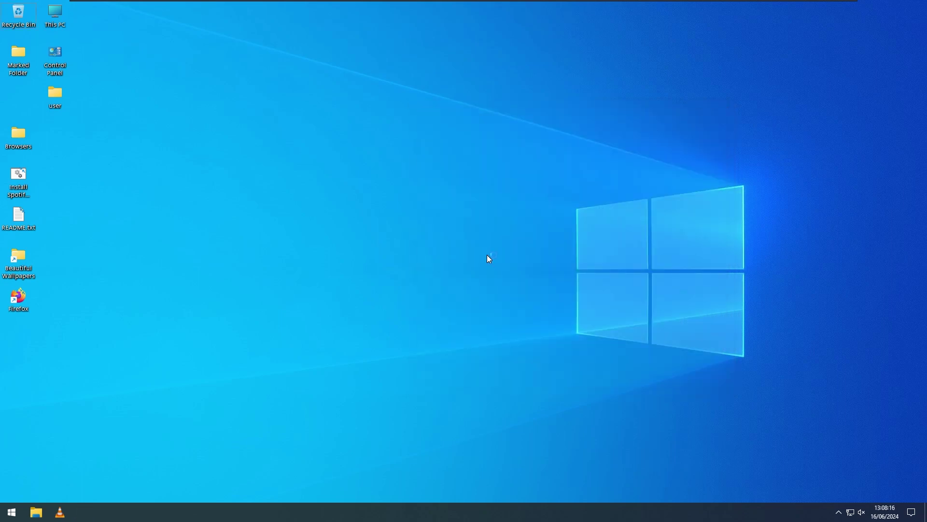
- Review the running processes and the CPU and memory performance in Task Manager, closing it when done
key(ctrl+shift+Escape)
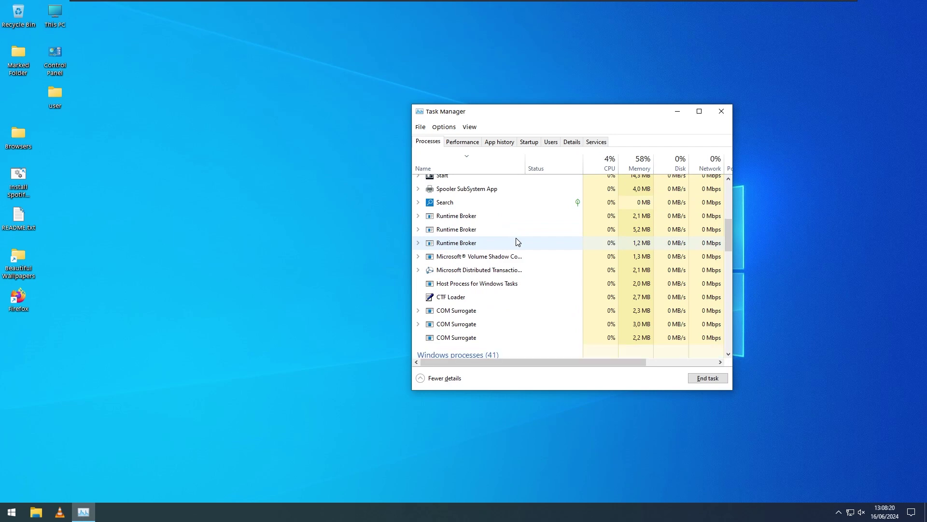
scroll(518, 241, up, 10)
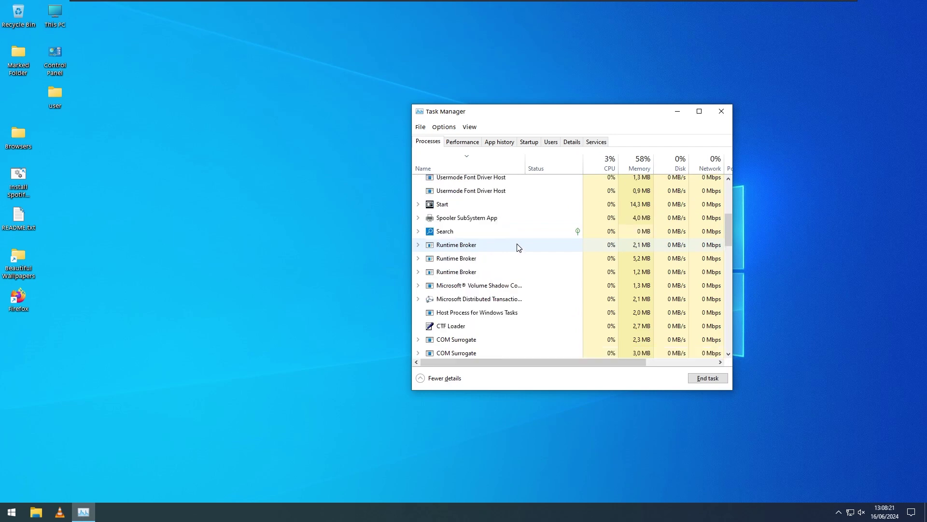
click(463, 142)
click(483, 165)
click(489, 185)
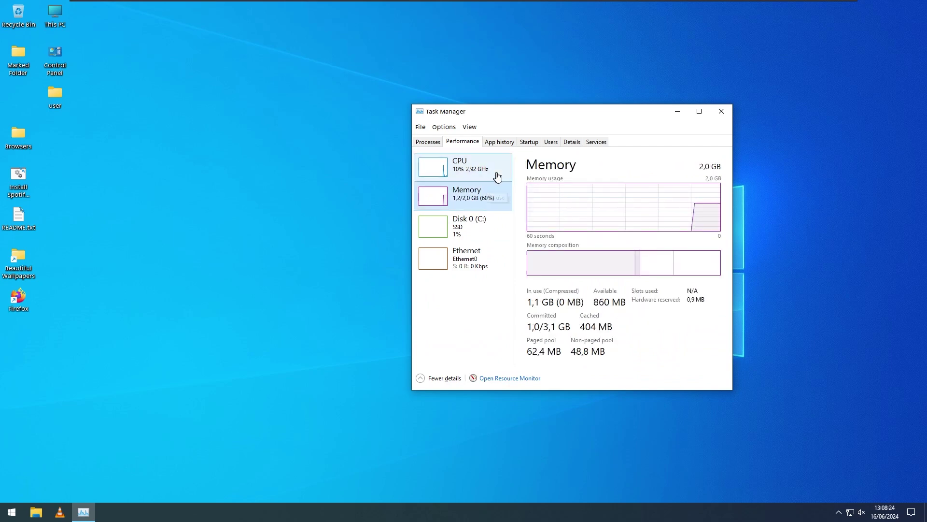
key(alt+F4)
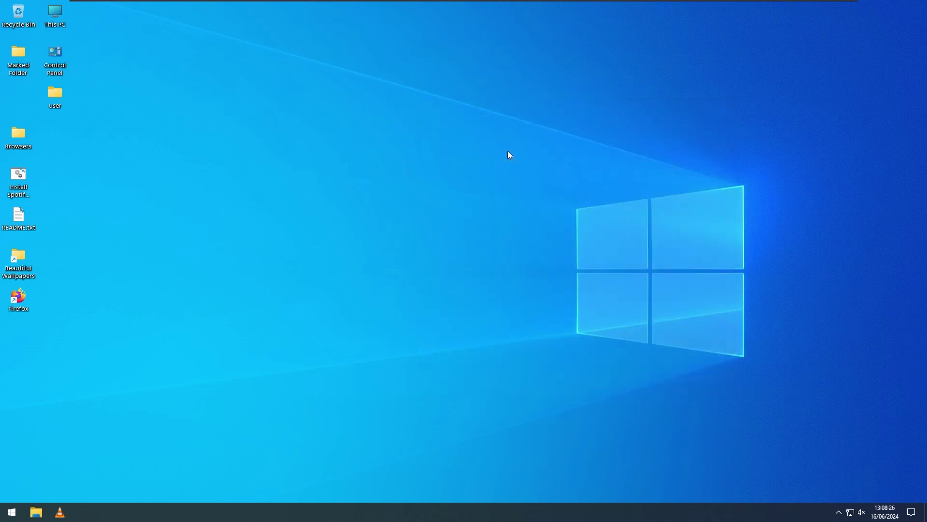
- Look through the Start menu's app list and check the options offered for Arc
key(super)
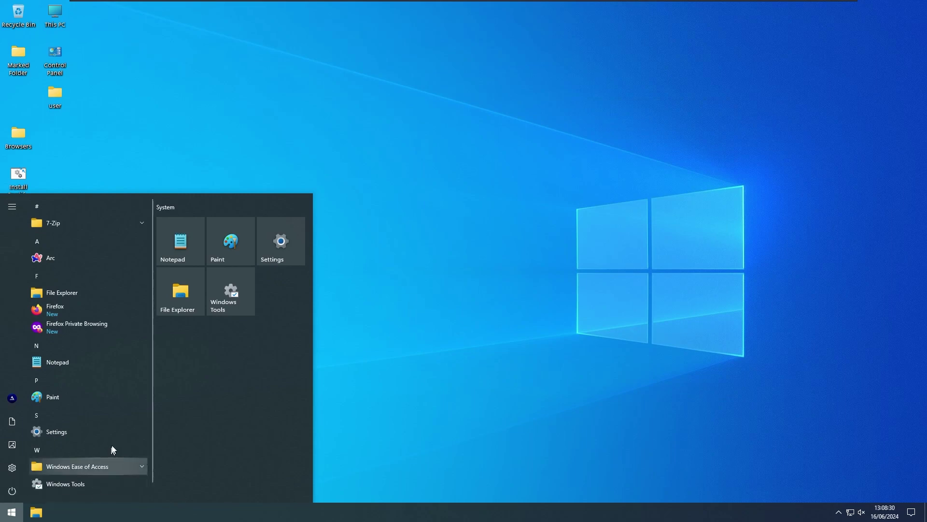
scroll(97, 463, down, 1)
scroll(88, 454, up, 1)
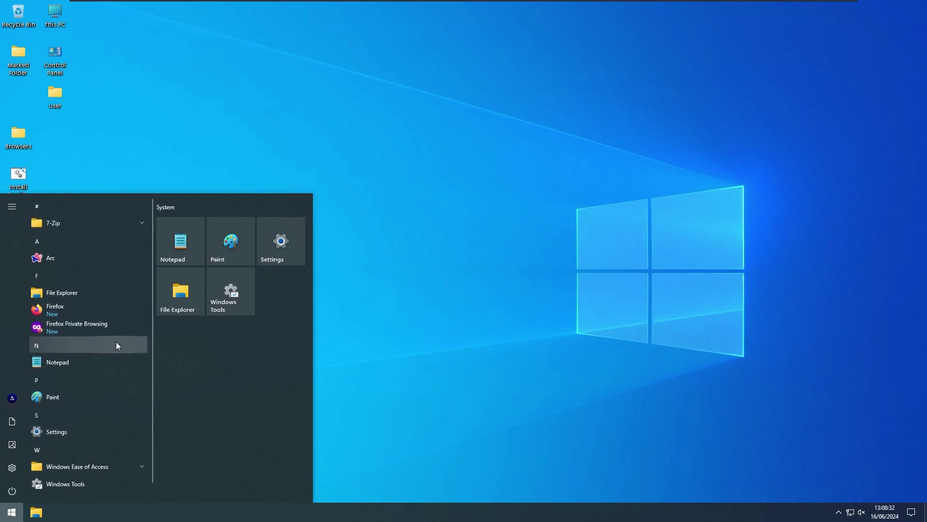
right_click(122, 257)
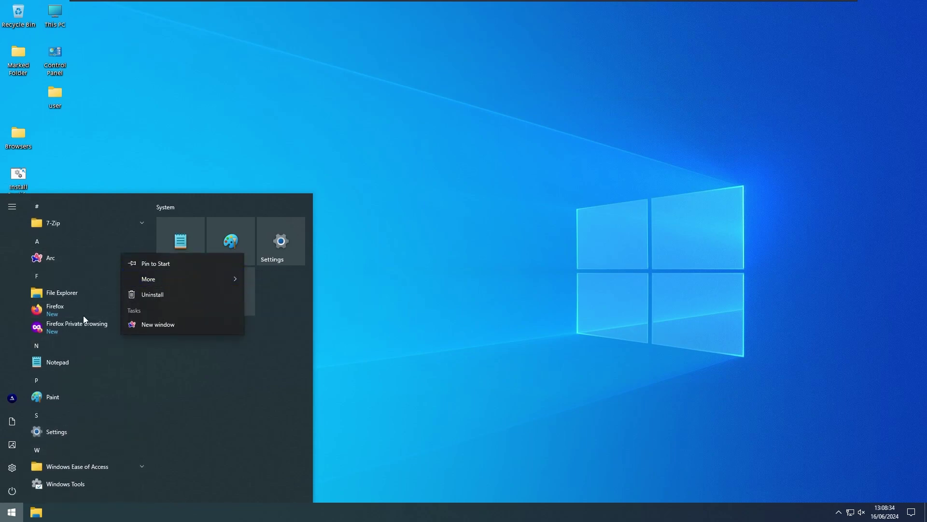
click(83, 279)
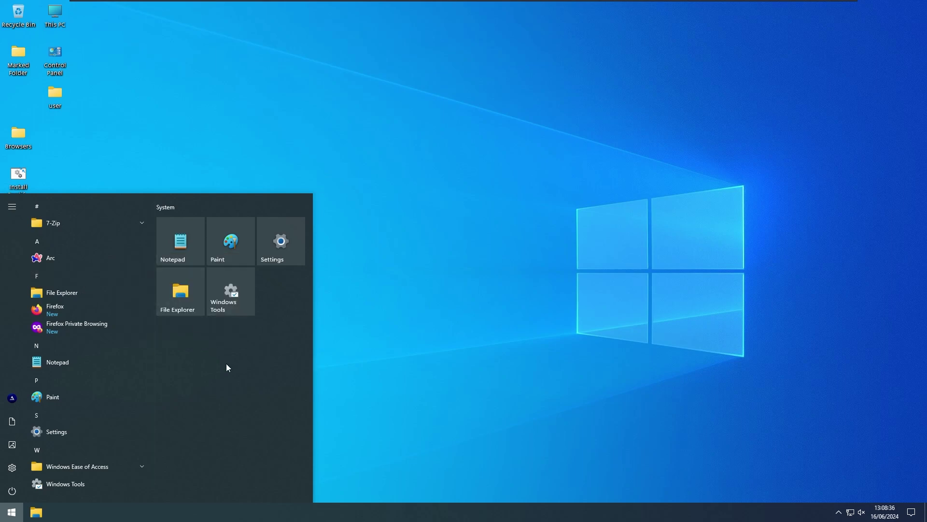
- Select the desktop icons from Browsers to Firefox, plus Control Panel and the user folder, and start deleting them permanently
drag(438, 401, 277, 269)
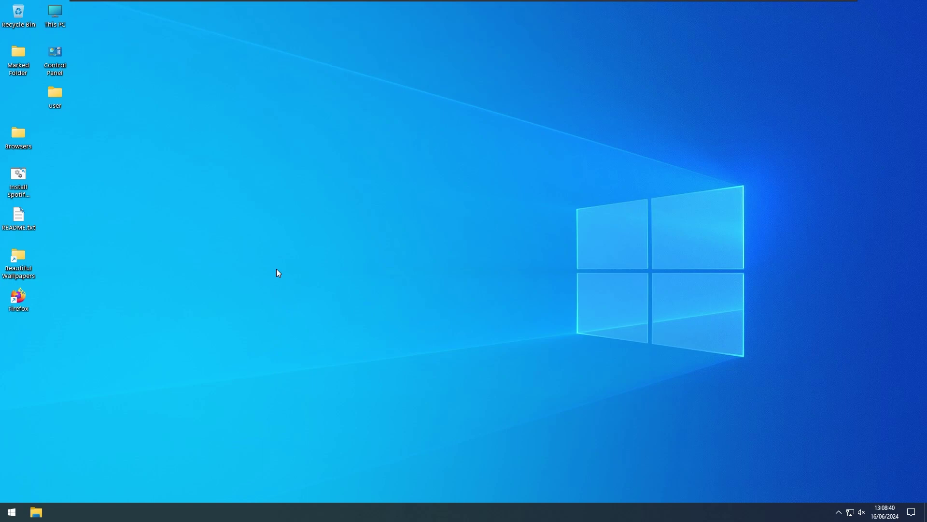
drag(126, 393, 1, 64)
key(shift+Delete)
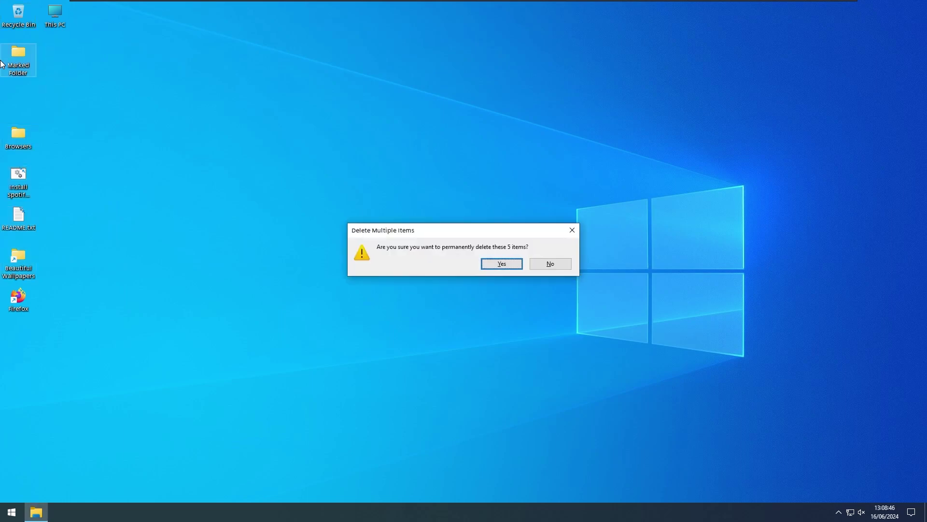
- Read README.txt in Marked Folder on the desktop and close both the file and the folder
double_click(16, 57)
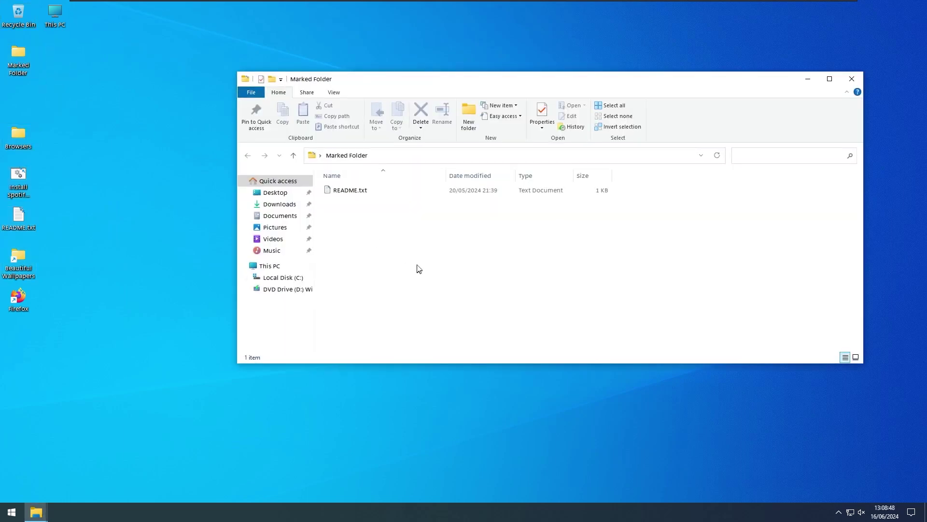
drag(408, 226, 386, 195)
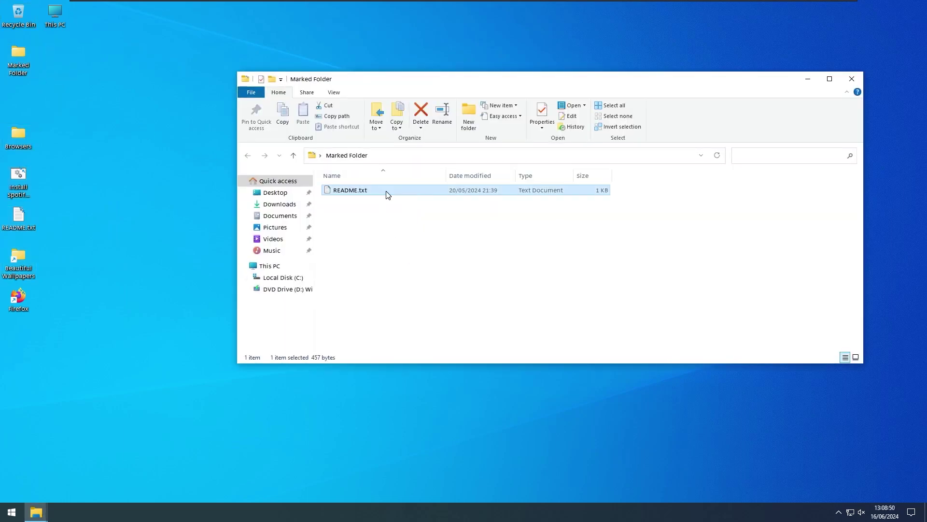
double_click(386, 195)
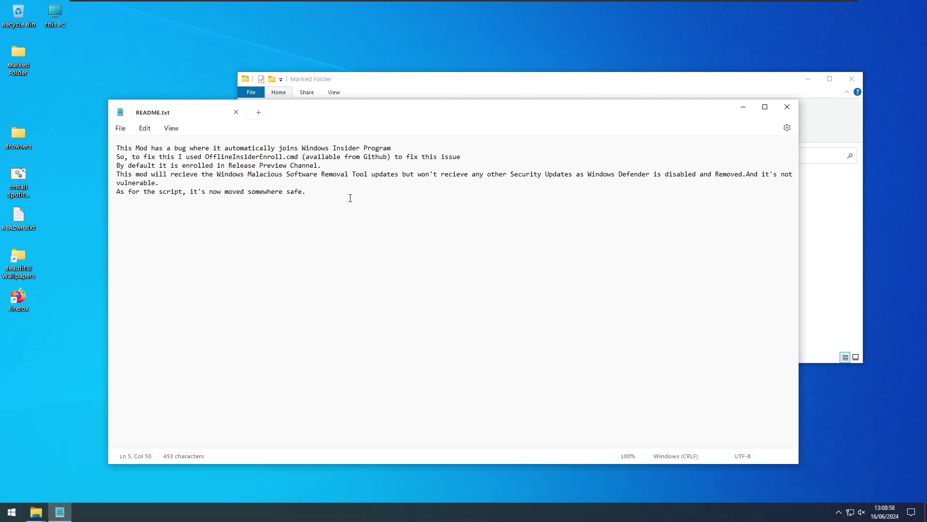
key(alt+F4)
key(alt+F4)
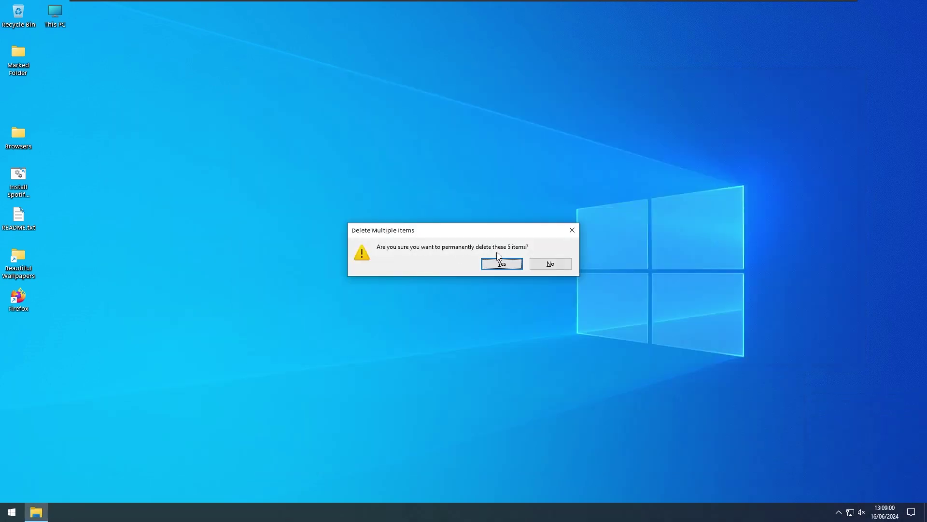
- Confirm the permanent deletion of the selected desktop items and remove the This PC icon from the desktop
click(498, 267)
drag(246, 262, 60, 9)
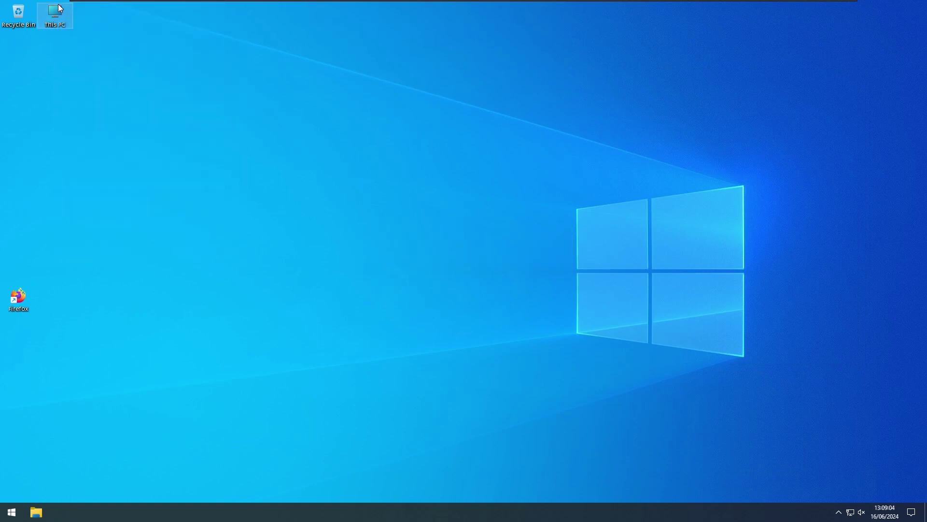
key(Delete)
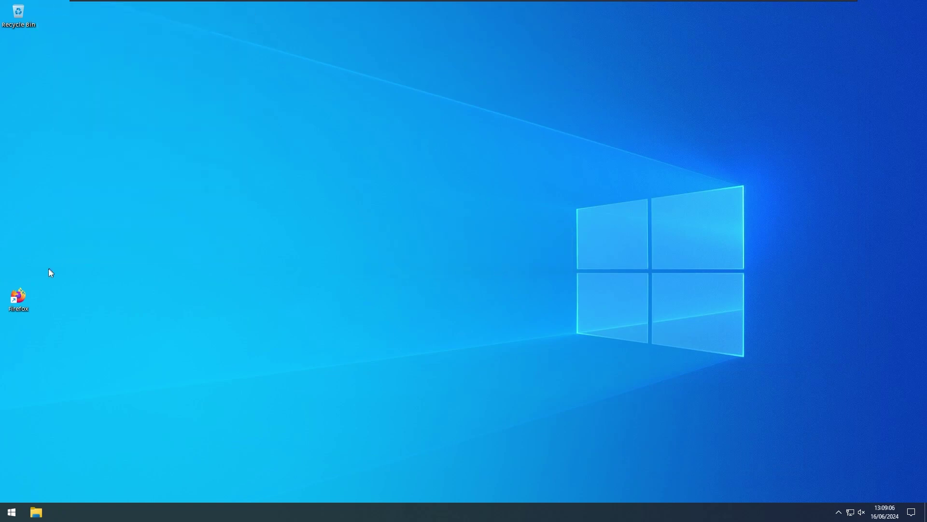
- Move the Firefox shortcut up the desktop and set the desktop icons to medium size
drag(28, 289, 63, 171)
right_click(43, 44)
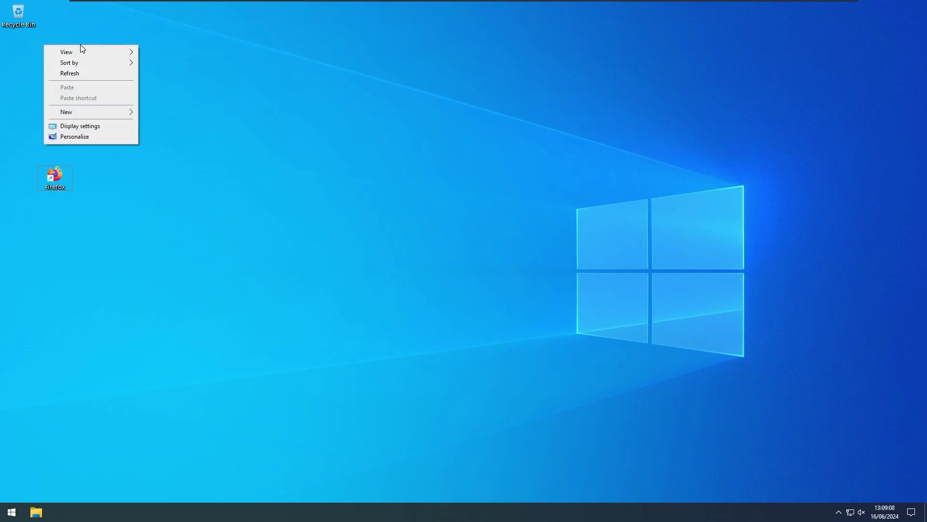
mouse_move(134, 54)
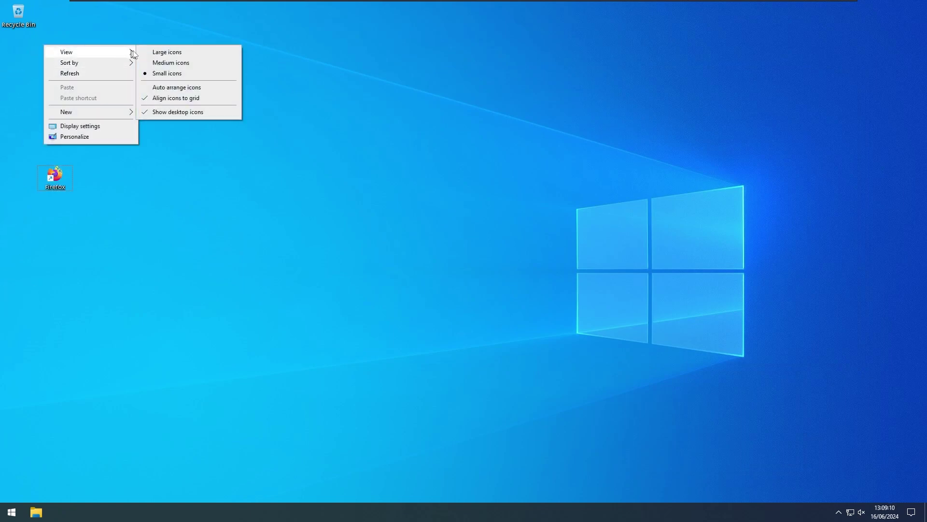
click(186, 63)
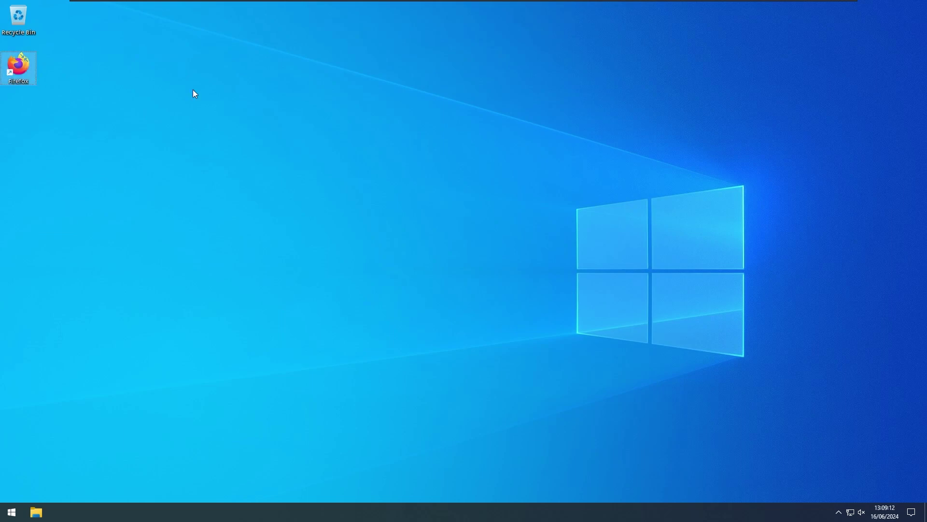
- Uninstall Notepad and Paint from the Start menu's app list
key(super)
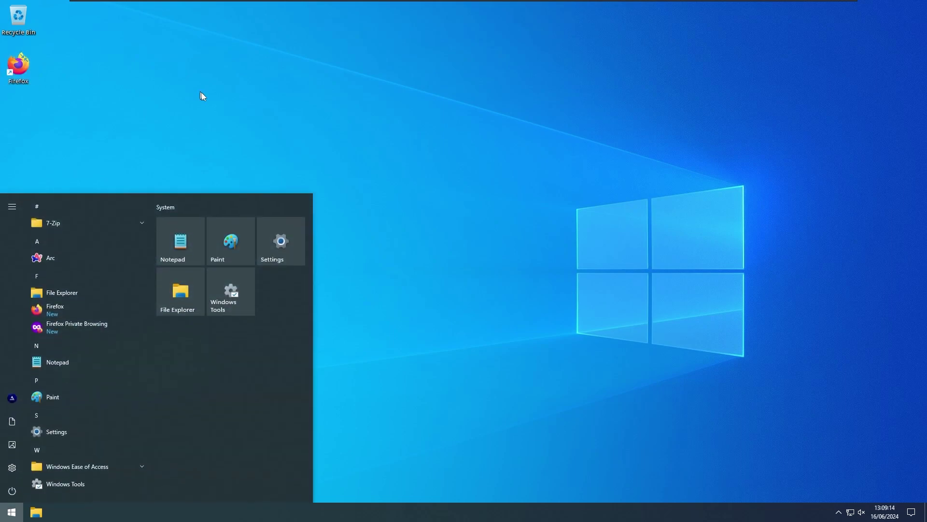
right_click(75, 367)
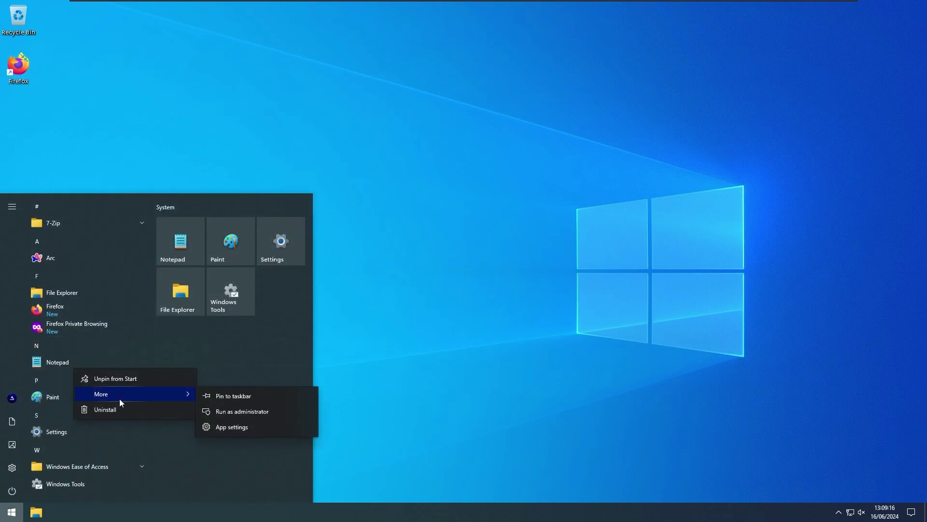
click(99, 411)
click(129, 337)
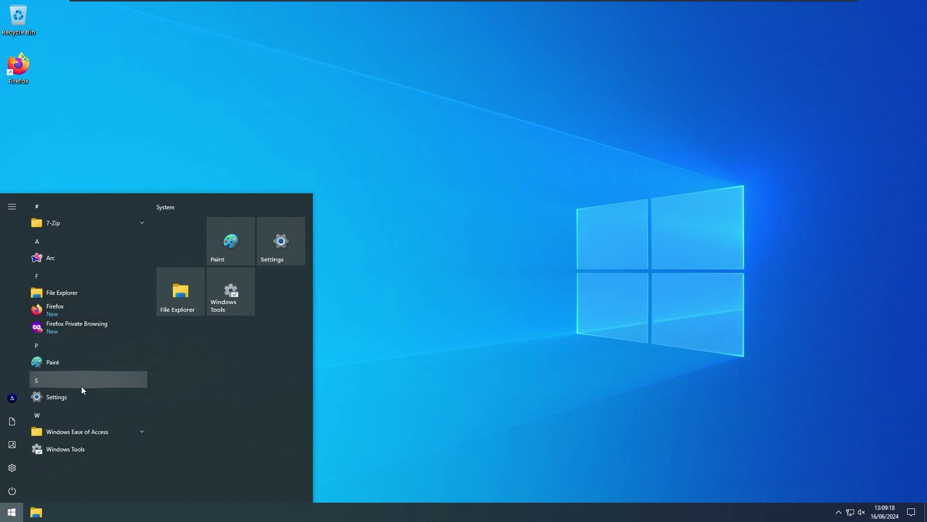
right_click(90, 367)
click(110, 413)
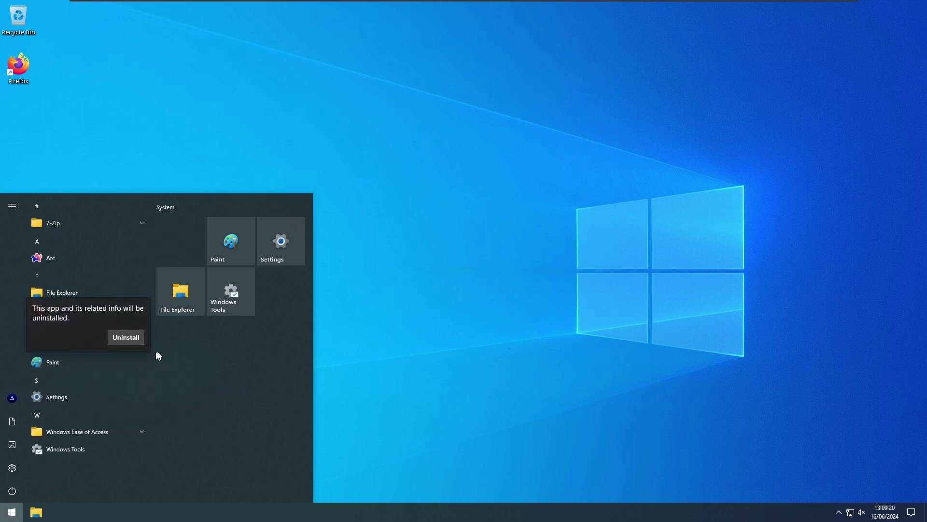
click(106, 341)
- Uninstall Arc from the Start menu's app list
right_click(100, 267)
click(118, 304)
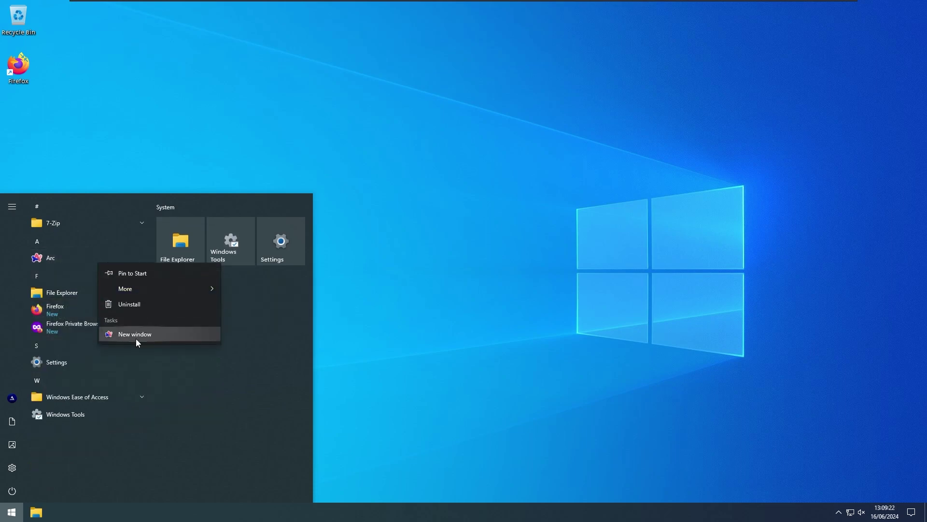
click(135, 339)
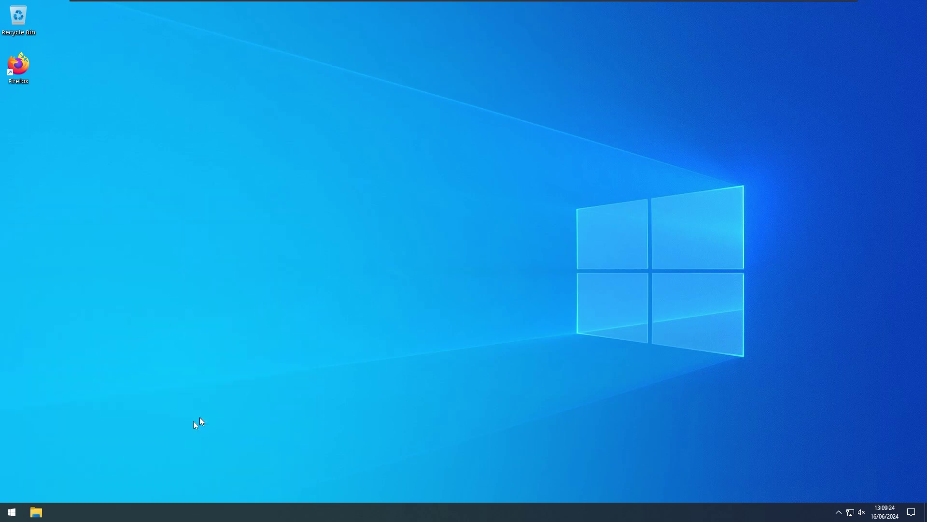
click(15, 511)
right_click(82, 263)
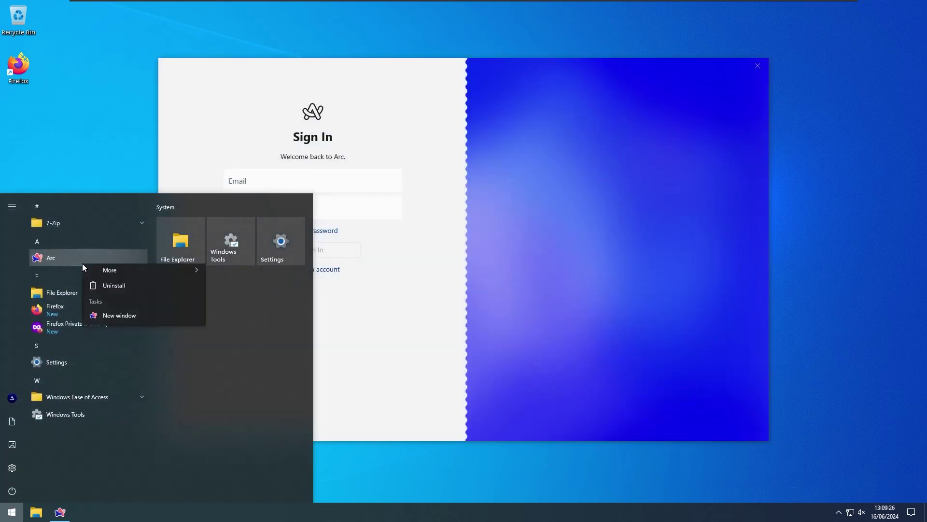
click(160, 305)
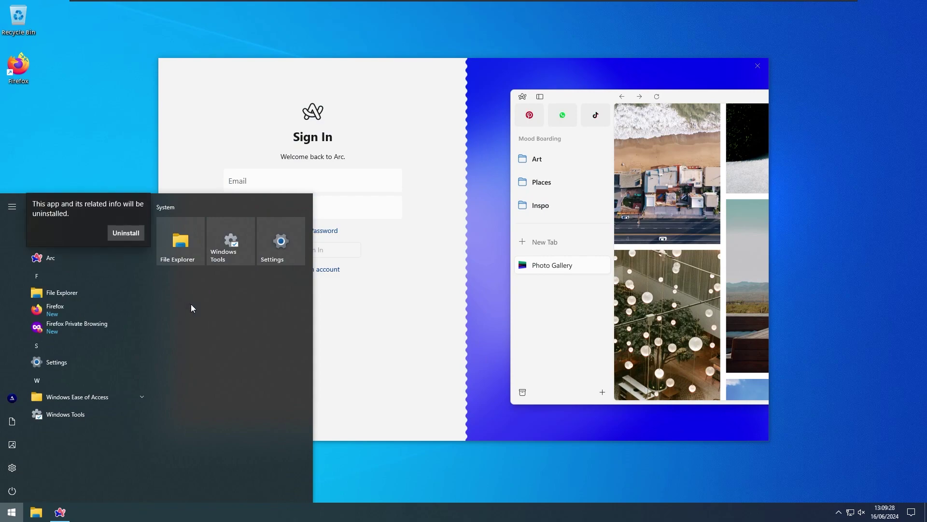
click(126, 233)
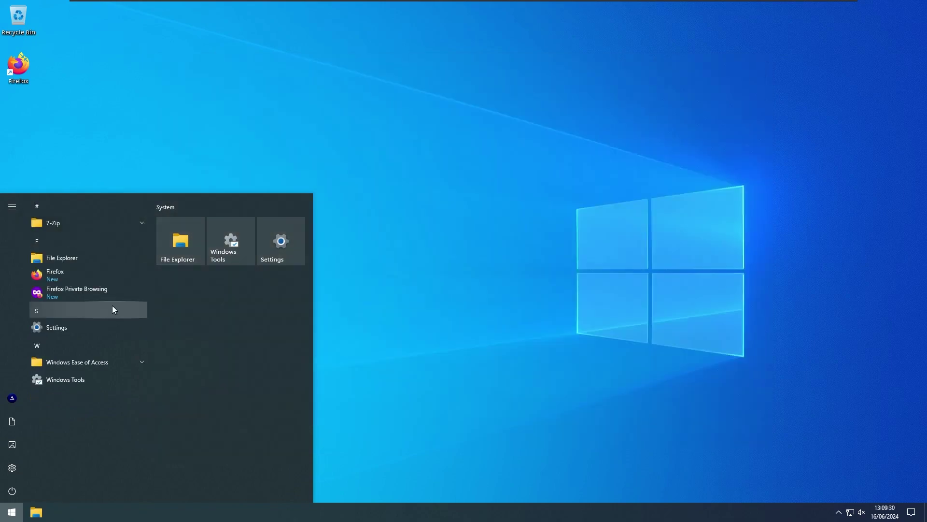
- Uninstall Mozilla Firefox (x86 en-US) through Programs and Features, completing its uninstall wizard
right_click(112, 277)
click(152, 315)
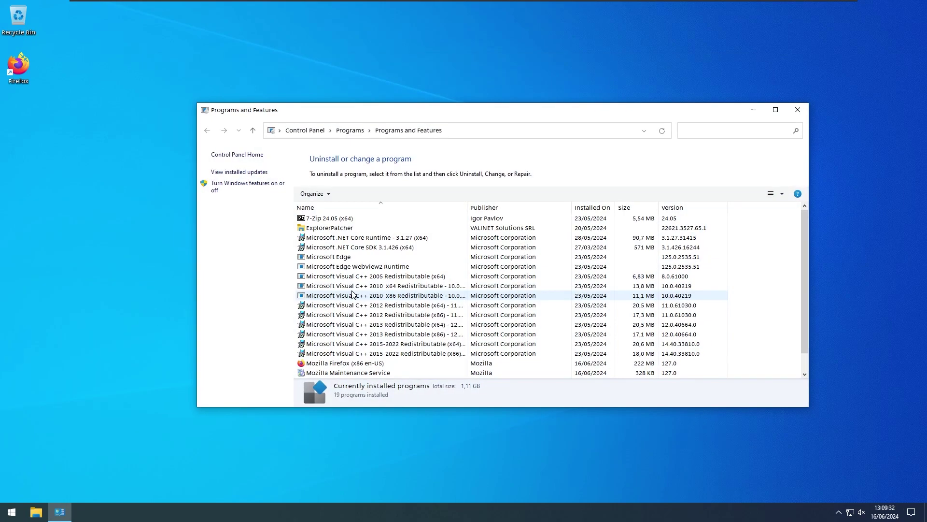
click(352, 295)
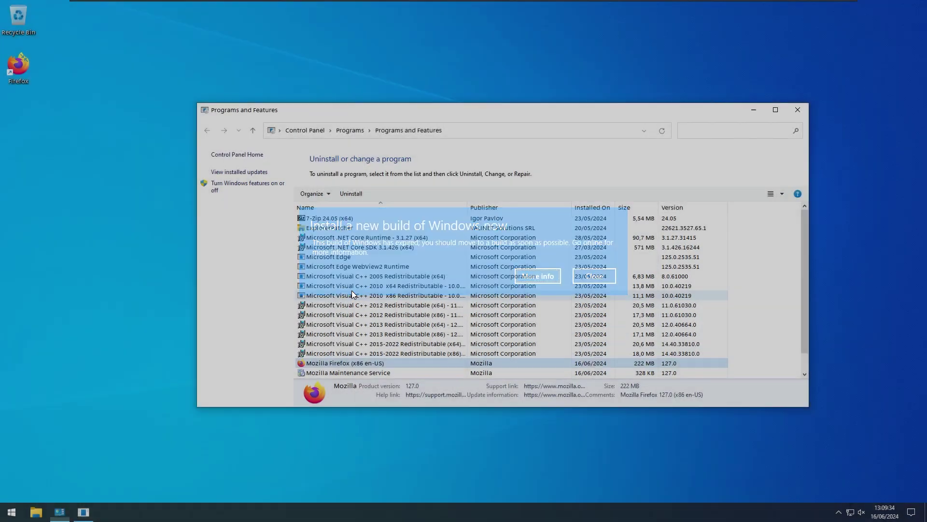
key(Return)
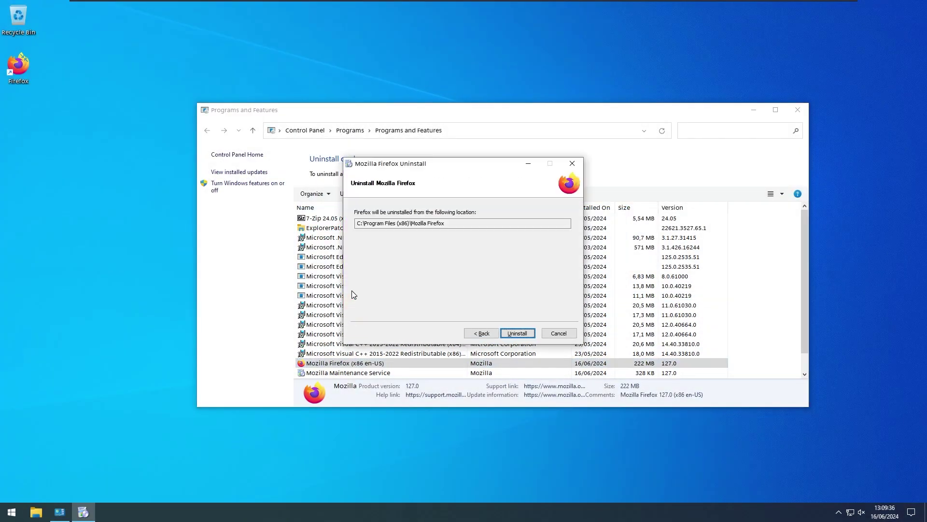
key(Return)
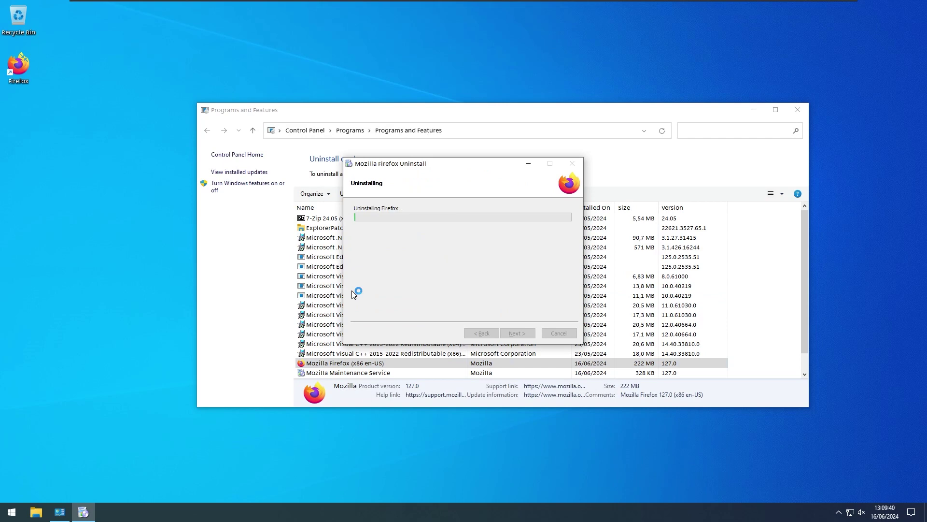
key(Return)
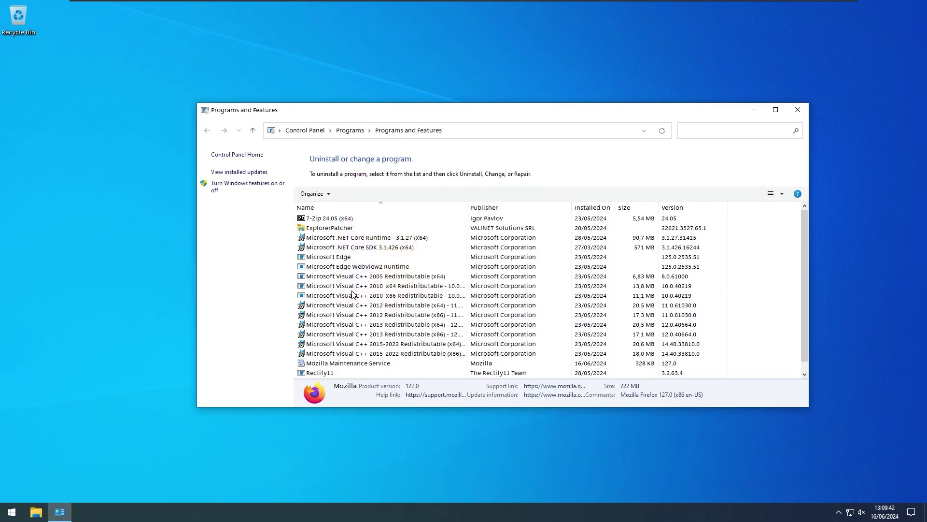
- Remove the Mozilla Maintenance Service entry from the installed programs
text(mo)
key(Return)
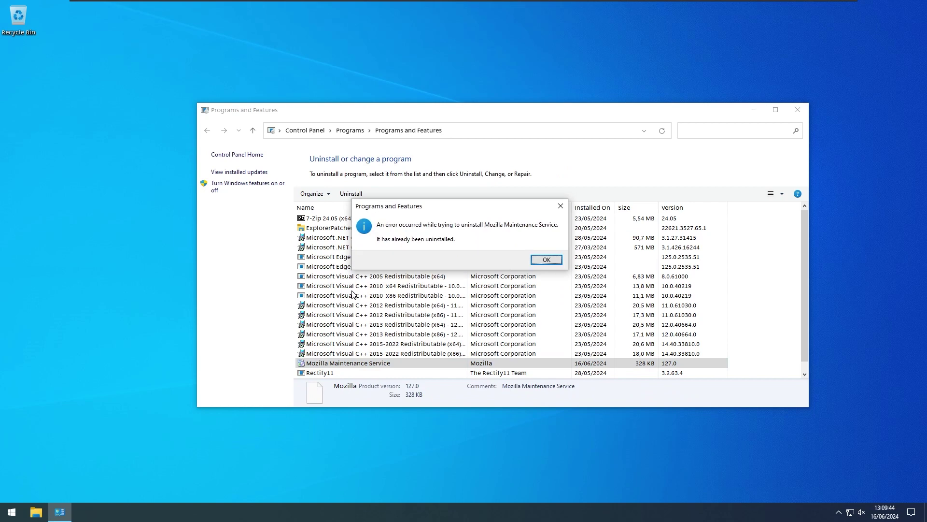
key(Return)
- Remove the Rectify11 entry from the installed programs
key(Down)
key(Down)
key(Down)
key(r)
key(Return)
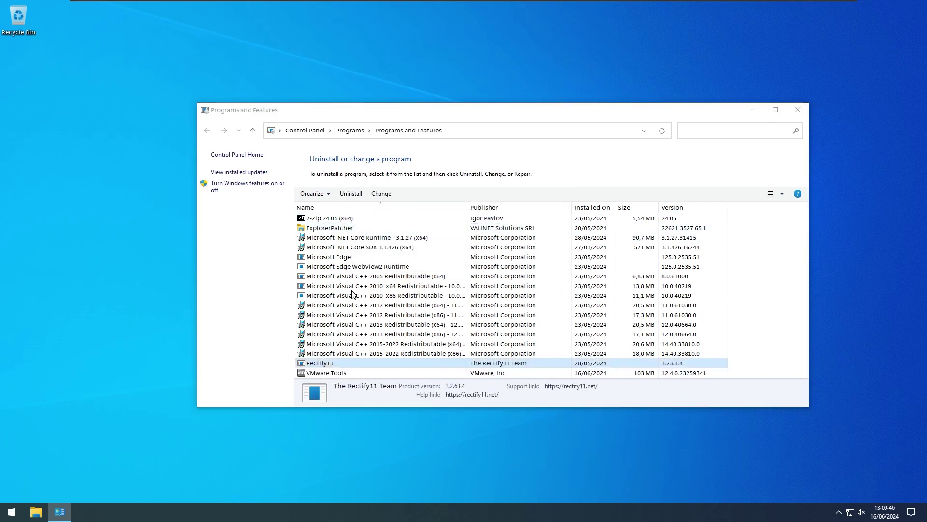
key(Left)
key(Return)
- Try to uninstall ExplorerPatcher from the installed programs and dismiss its error dialog
key(e)
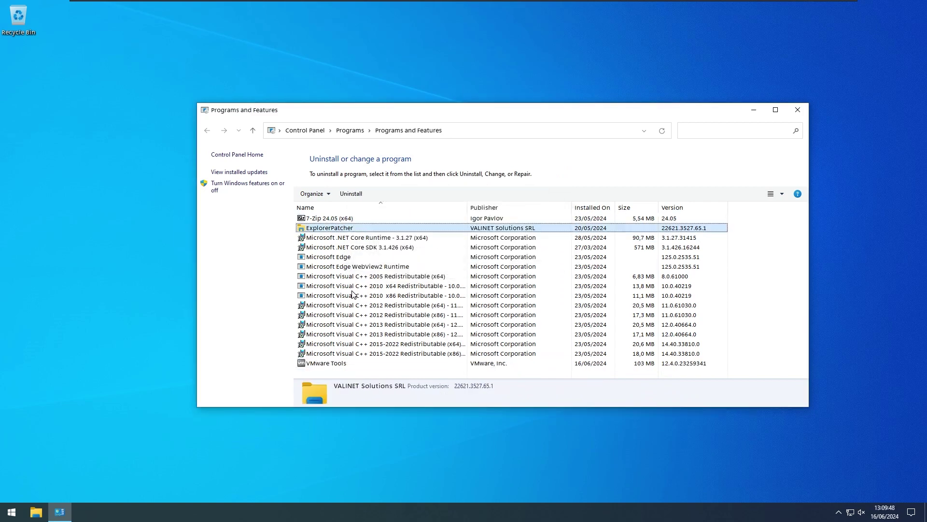
key(Return)
key(Left)
key(Return)
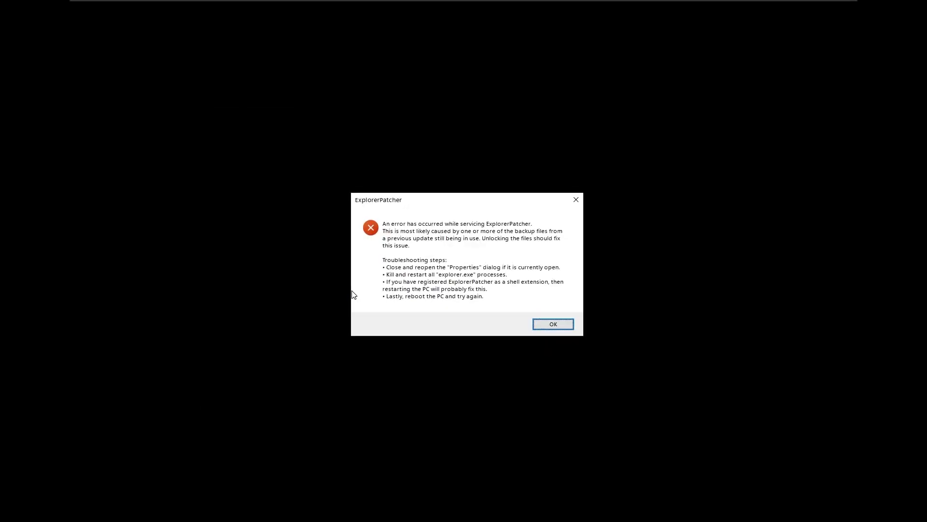
key(Return)
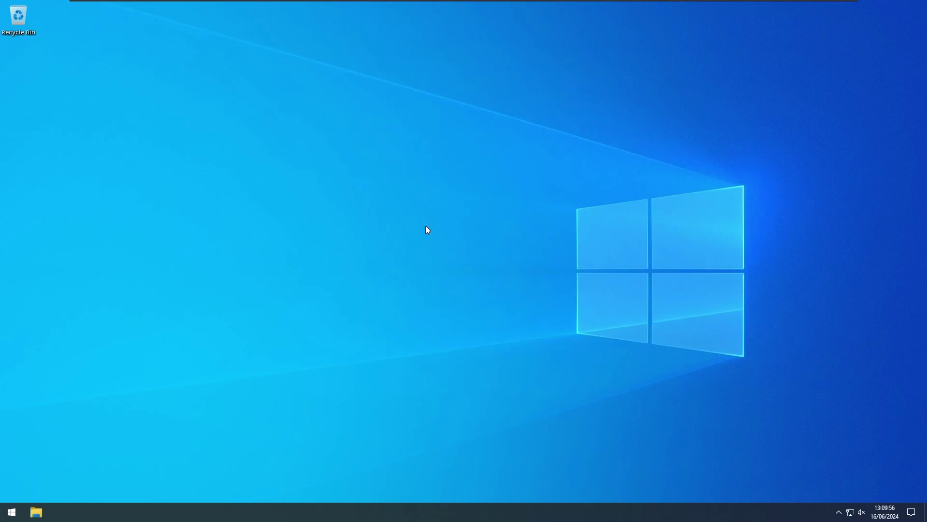
- Unpin the System tile group from Start and narrow the Start menu to the app list alone
key(super)
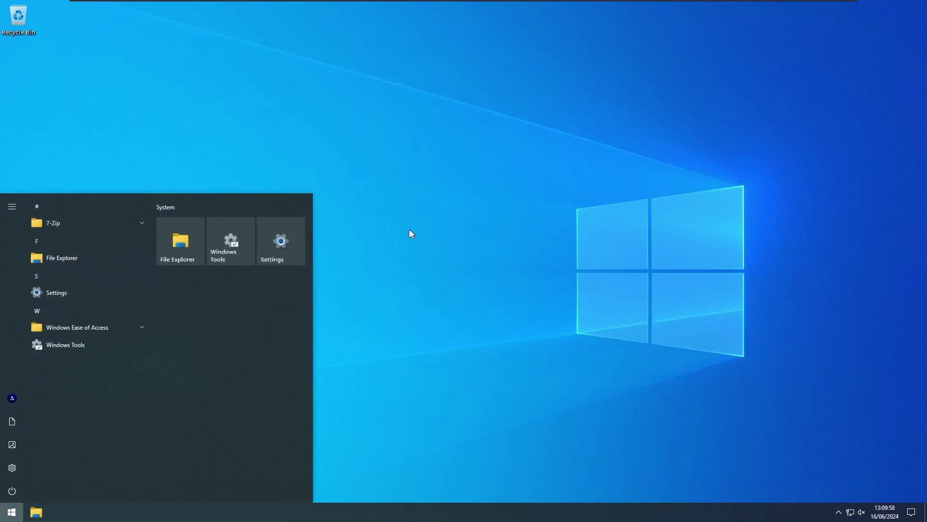
right_click(265, 203)
click(261, 212)
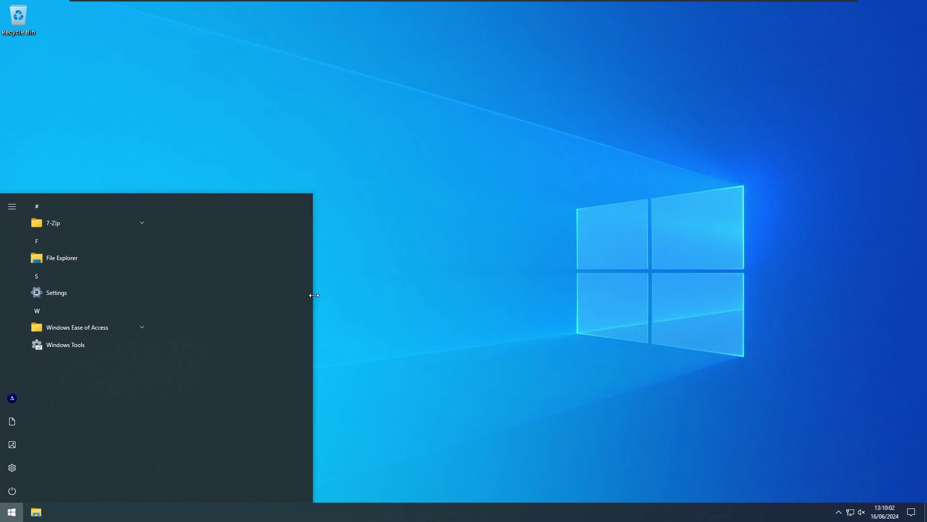
drag(314, 296, 115, 309)
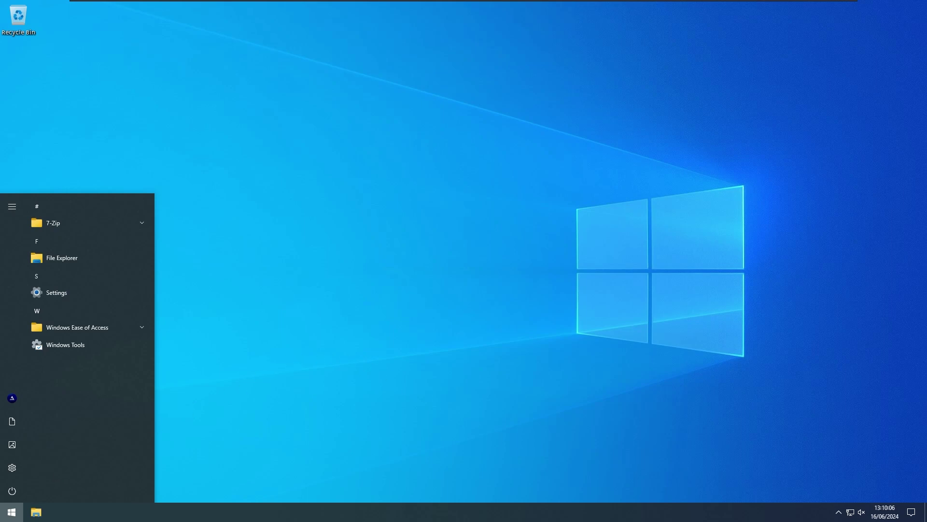
click(511, 248)
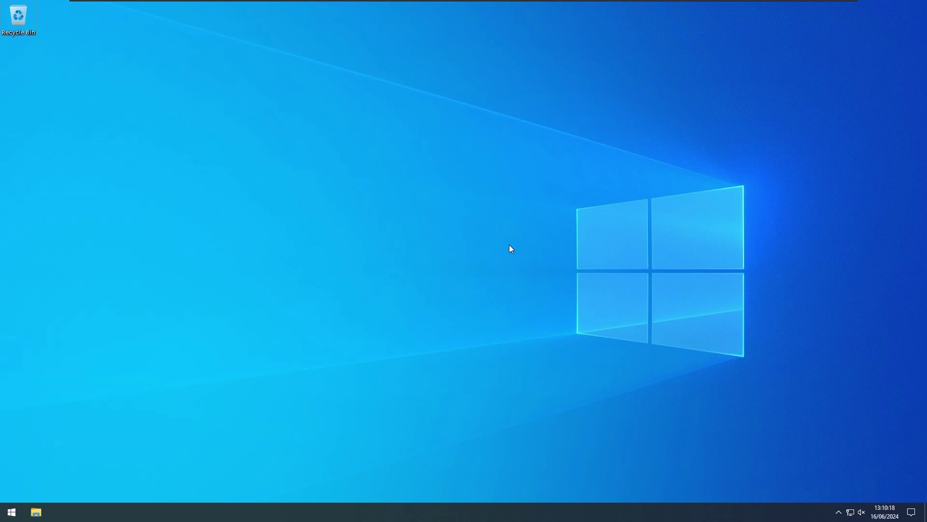
- Run winver to check the Windows version information and close the About Windows dialog
key(super+r)
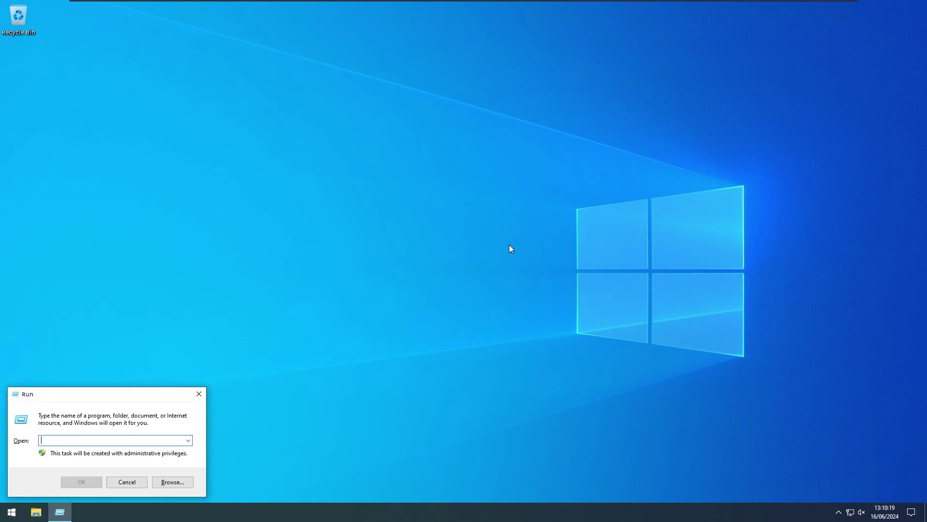
text(winver)
key(Return)
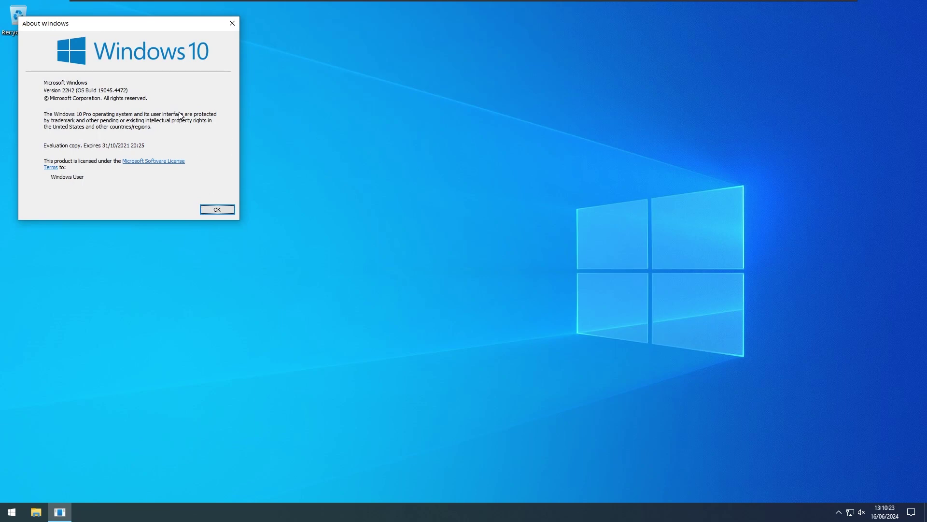
key(Return)
- Launch the Registry Editor with regedit and go to the HKEY_LOCAL_MACHINE\SOFTWARE key
key(super+r)
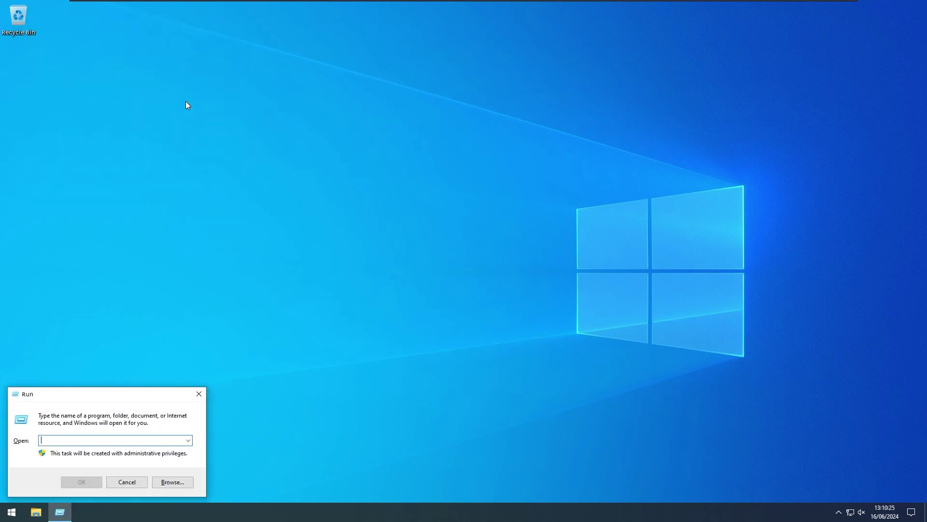
text(regedit)
key(Return)
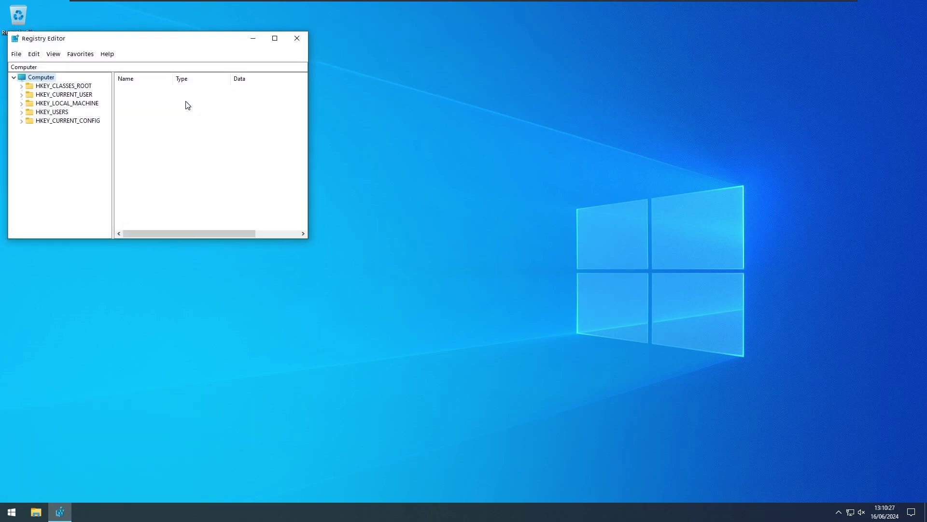
key(Down)
key(Down)
key(Down)
key(Right)
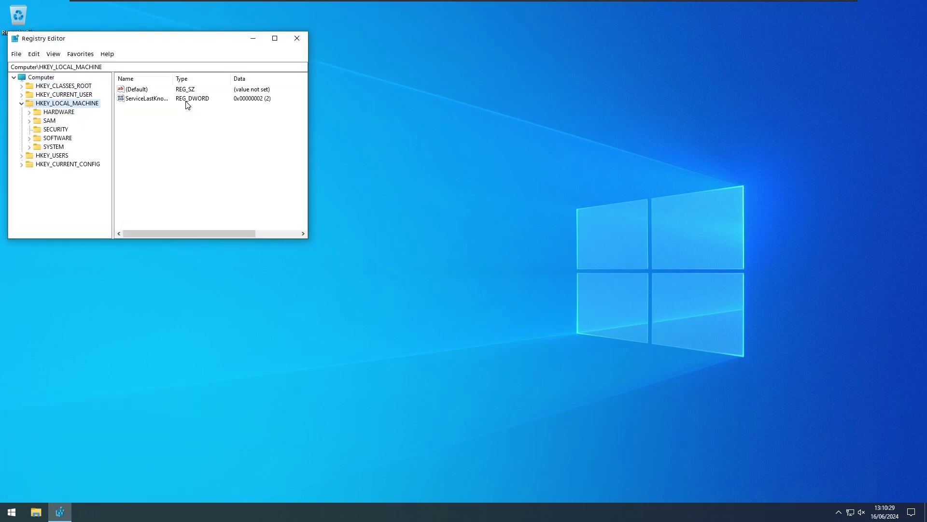
key(Down)
key(Down)
key(Down)
key(Down)
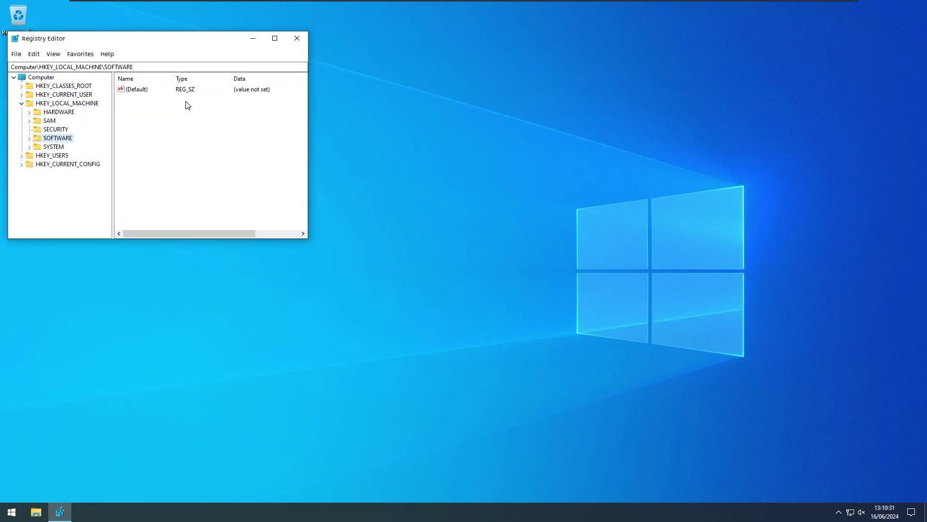
- Go to the Microsoft\Windows NT\CurrentVersion key under SOFTWARE and move the focus to its list of values
key(Right)
key(m)
key(Right)
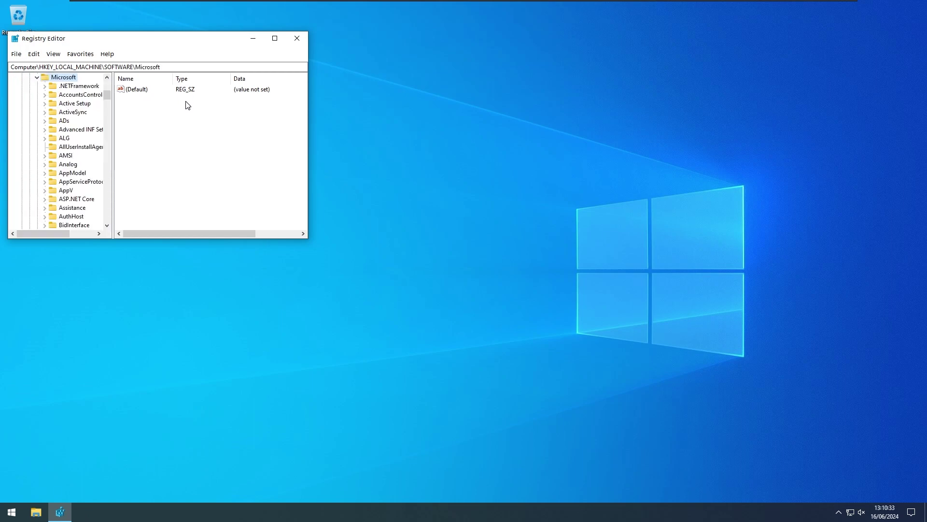
text(win)
key(Down)
text(windows nt)
key(Right)
key(Right)
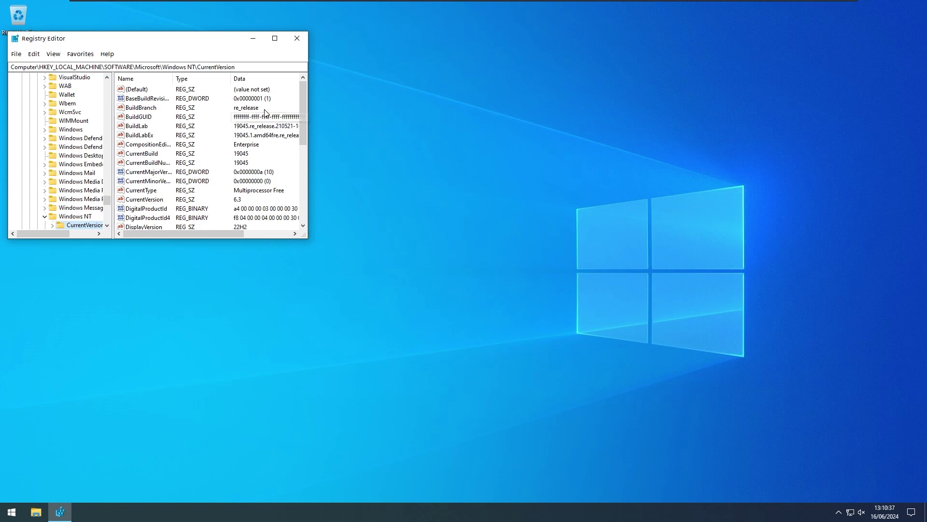
key(Tab)
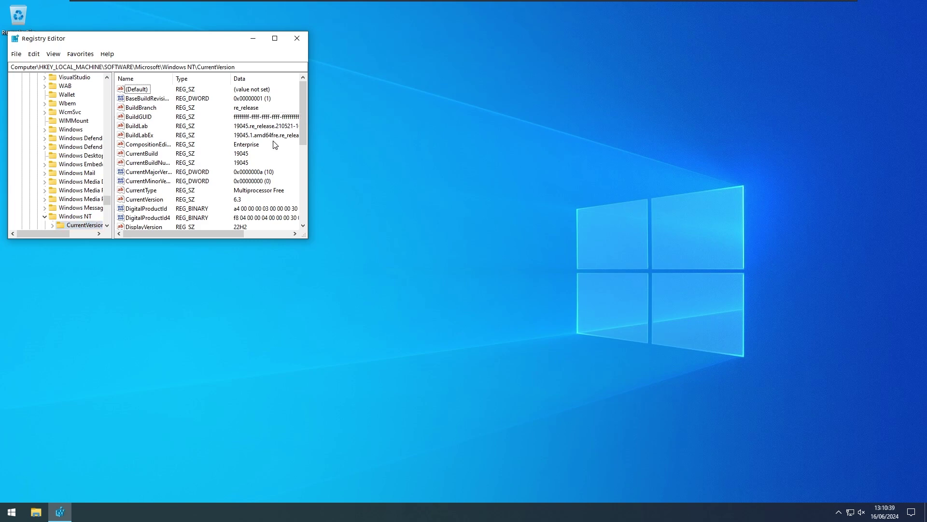